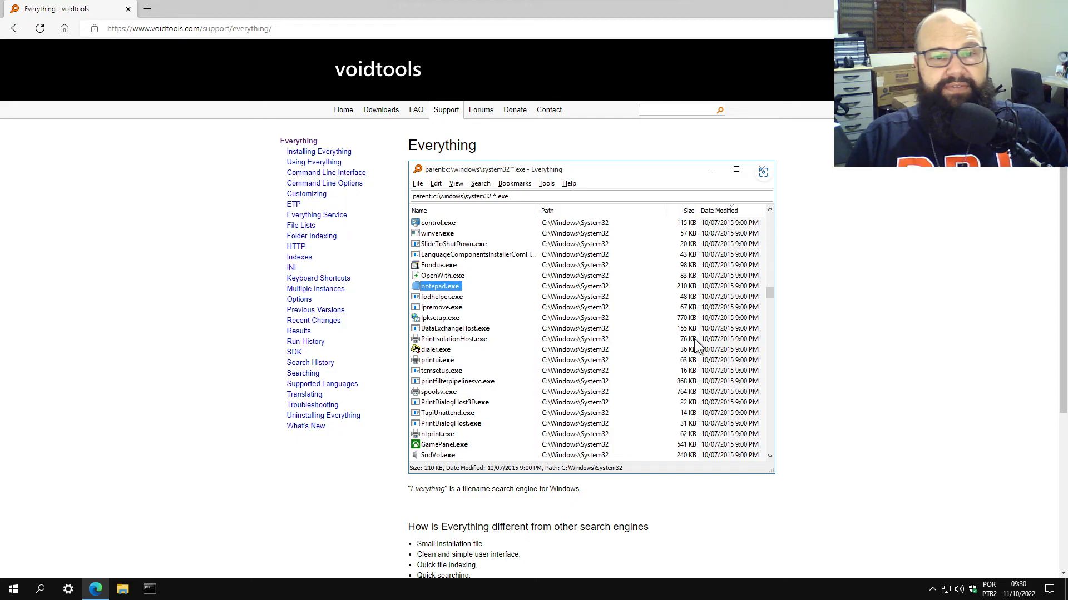
Open the home page of the voidtools website
drag(406, 146, 498, 145)
click(520, 148)
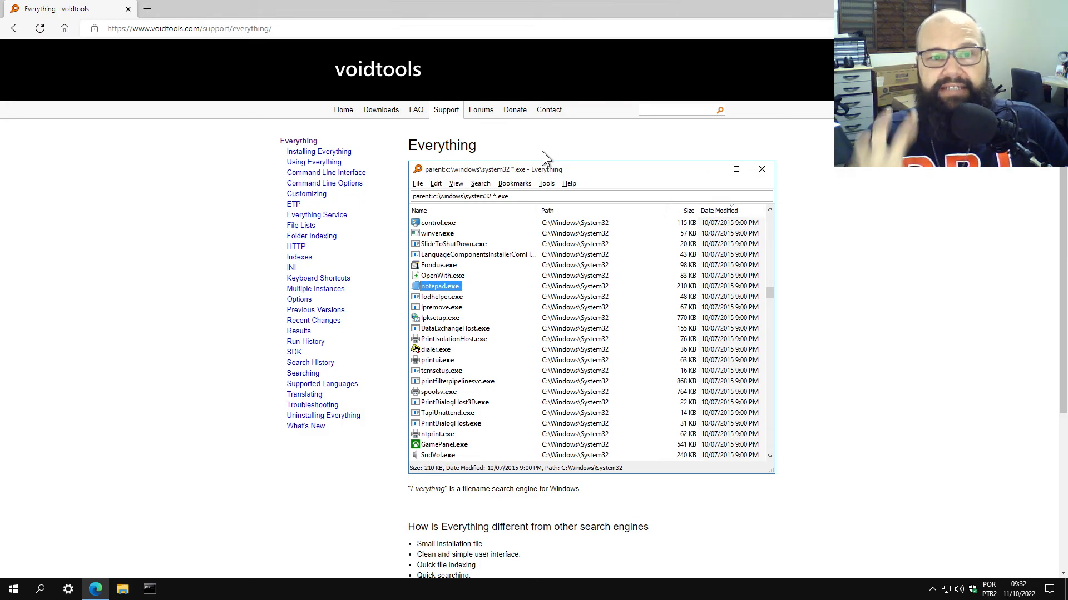
click(346, 112)
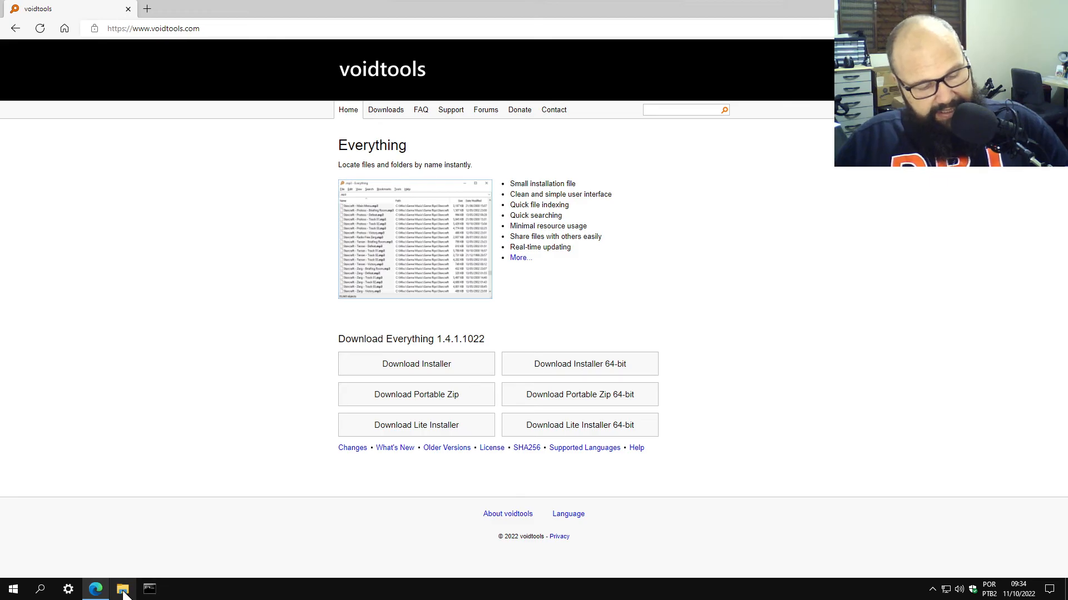
Open File Explorer through explorer and check the computer's system properties for the Windows system type
key(super+r)
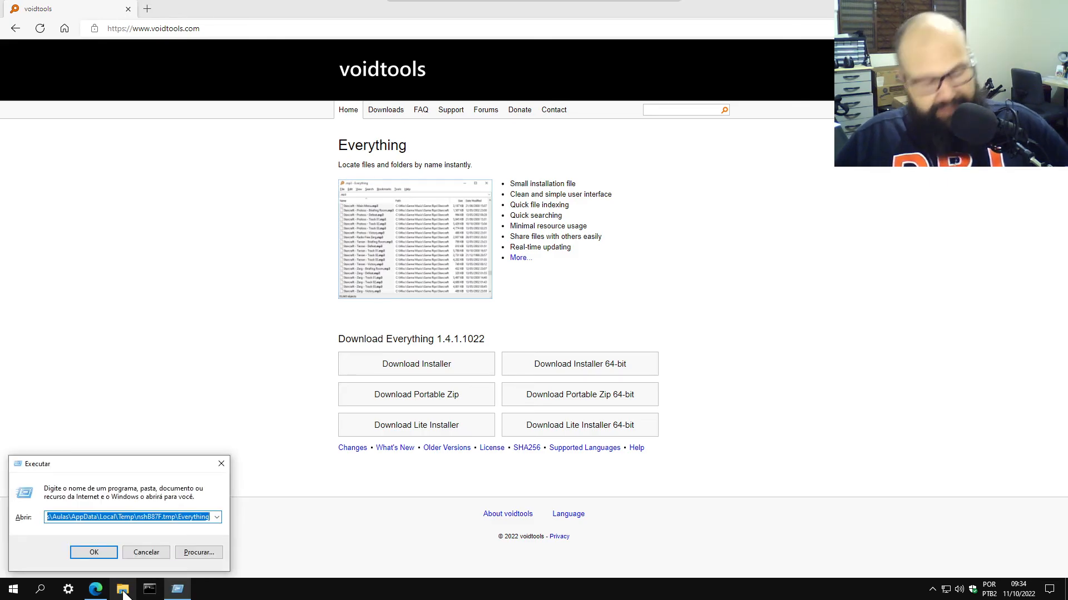
text(explorer)
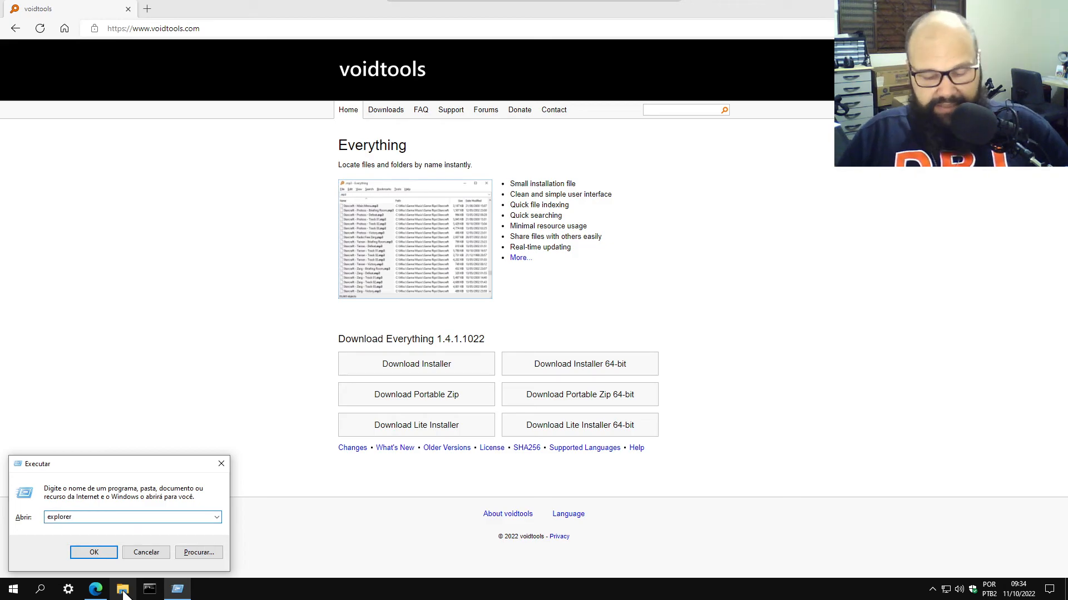
key(Return)
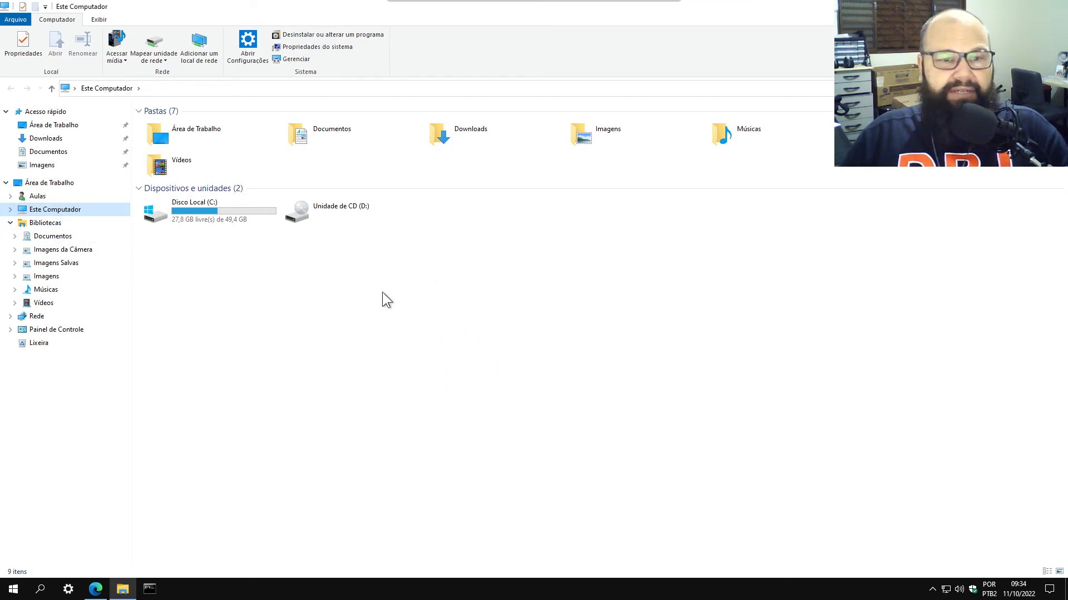
right_click(456, 295)
click(518, 399)
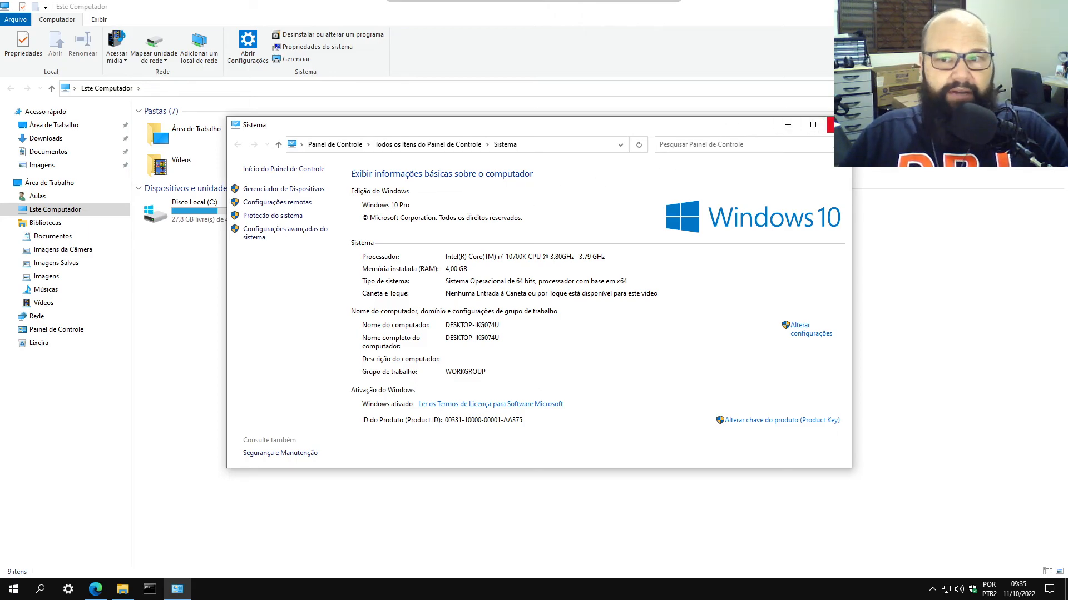
click(838, 125)
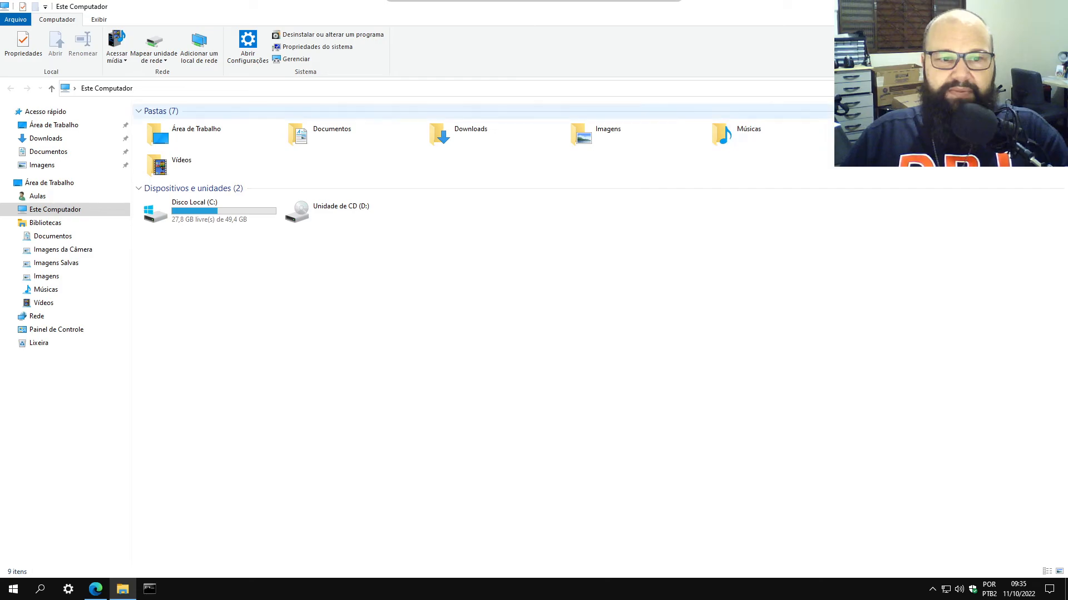
Switch back to the browser and download the 64-bit Everything 1.4.1.1022 installer to the desktop (Área de Trabalho)
key(alt+Tab)
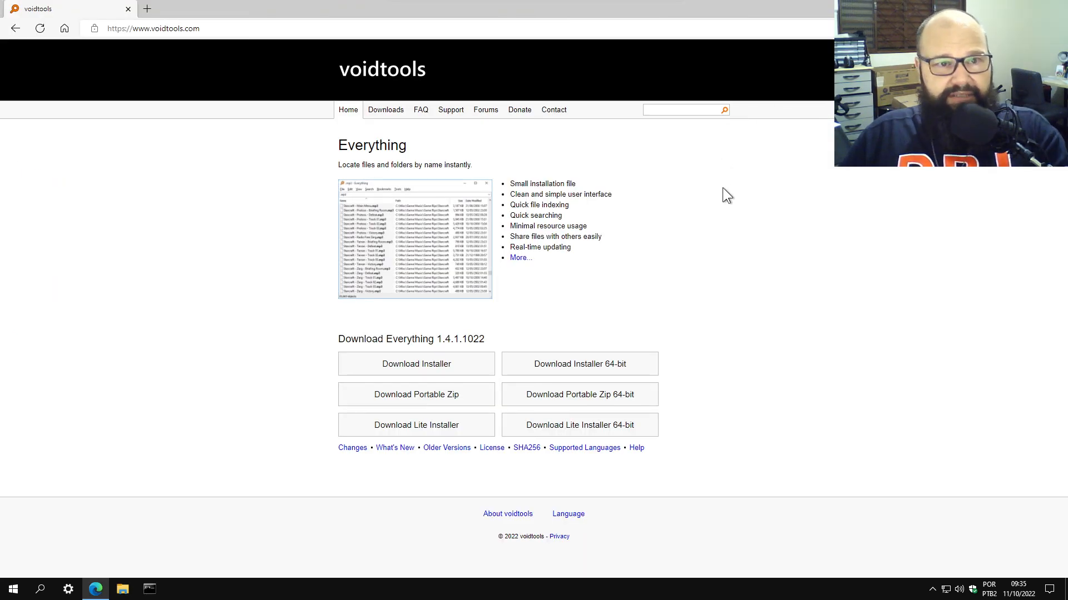
click(387, 111)
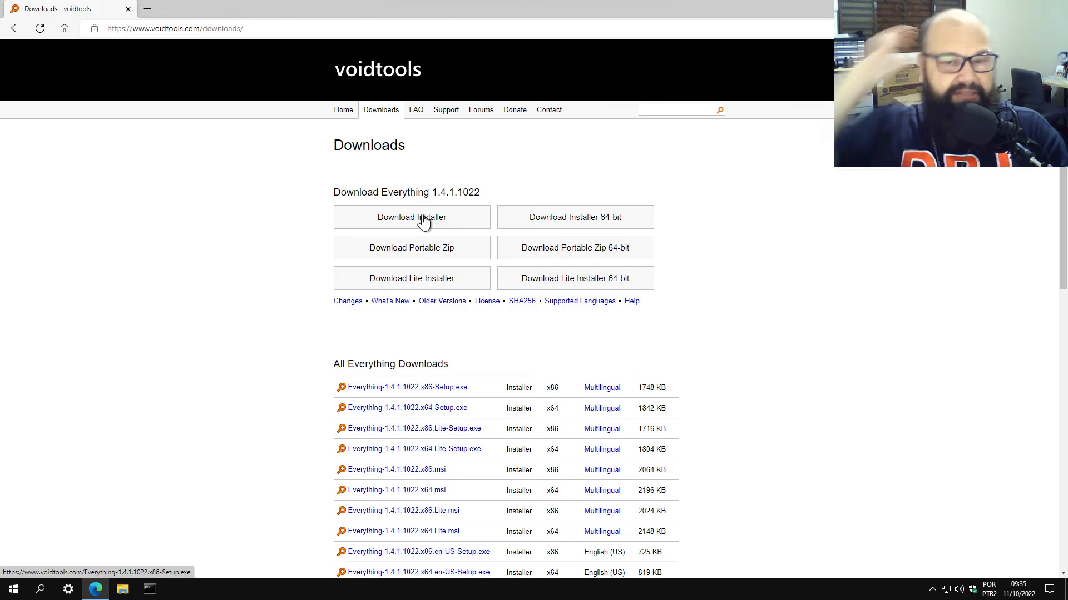
click(563, 223)
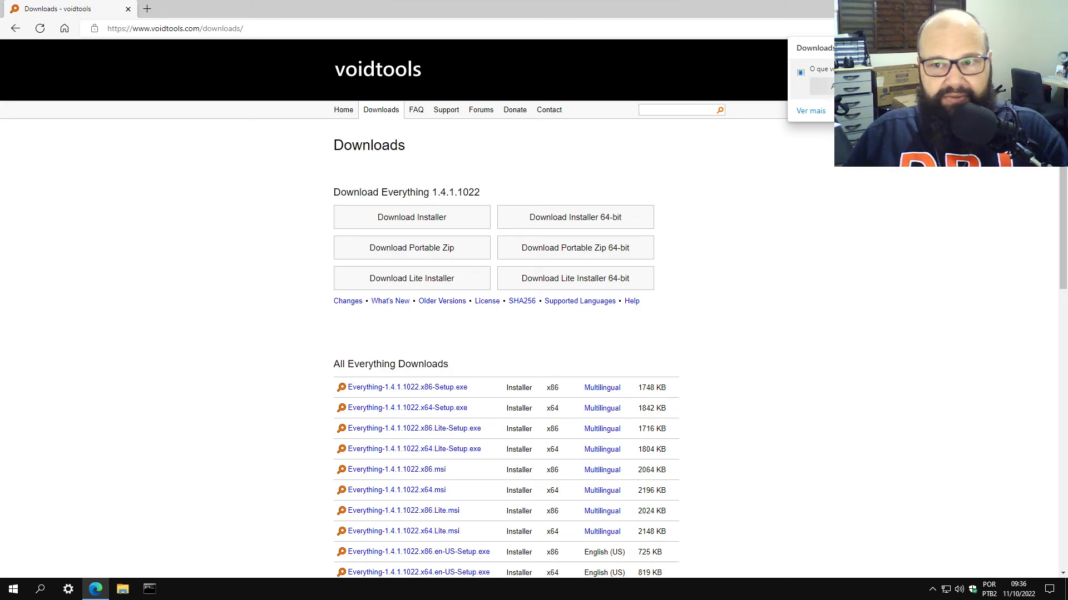
click(903, 86)
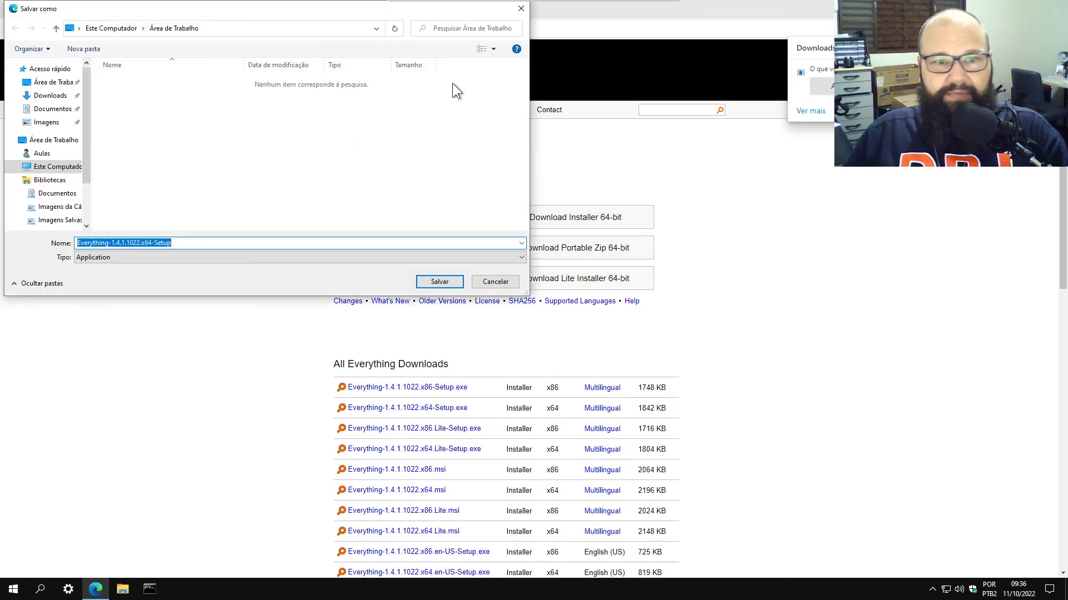
click(51, 84)
click(438, 282)
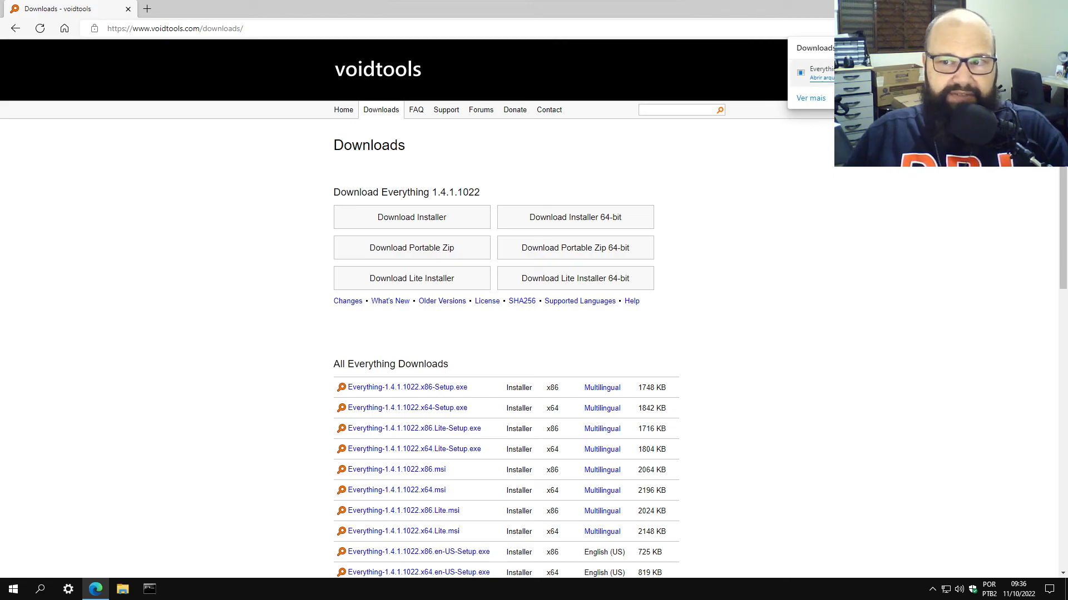
click(896, 215)
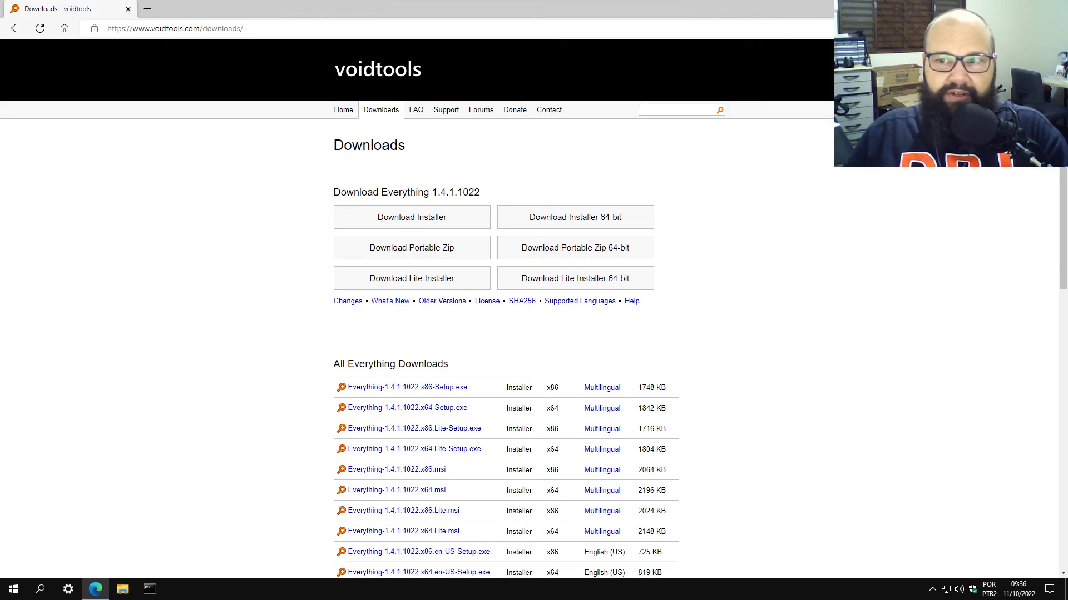
Close the browser and move the downloaded Everything setup file to the upper middle of the desktop
click(1055, 9)
drag(28, 69, 468, 85)
drag(397, 28, 546, 137)
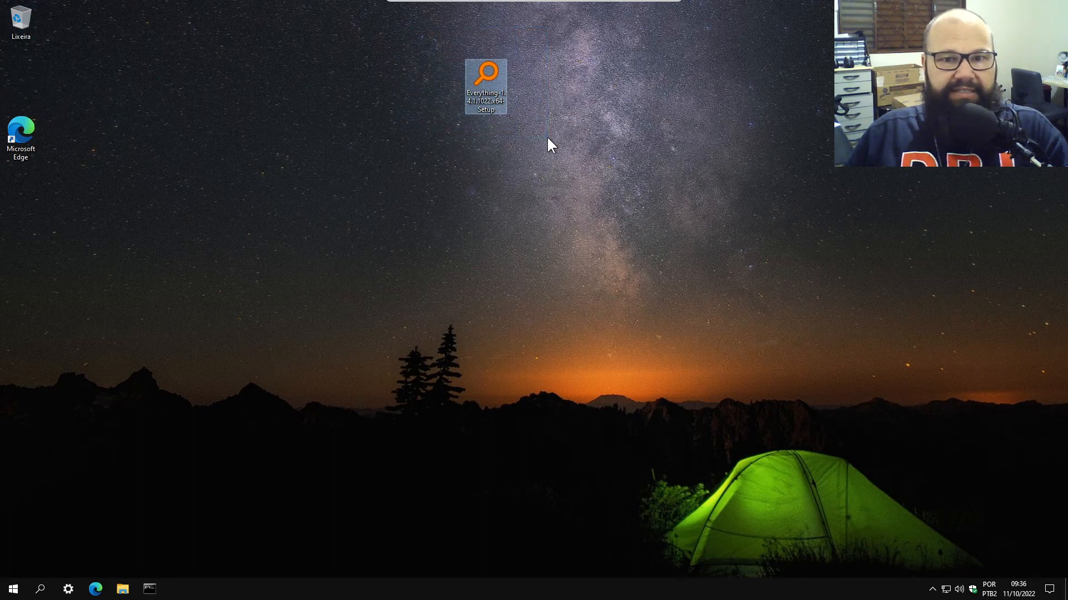
Run the Everything setup file as administrator with Português (Brasil) as the installer language
right_click(483, 91)
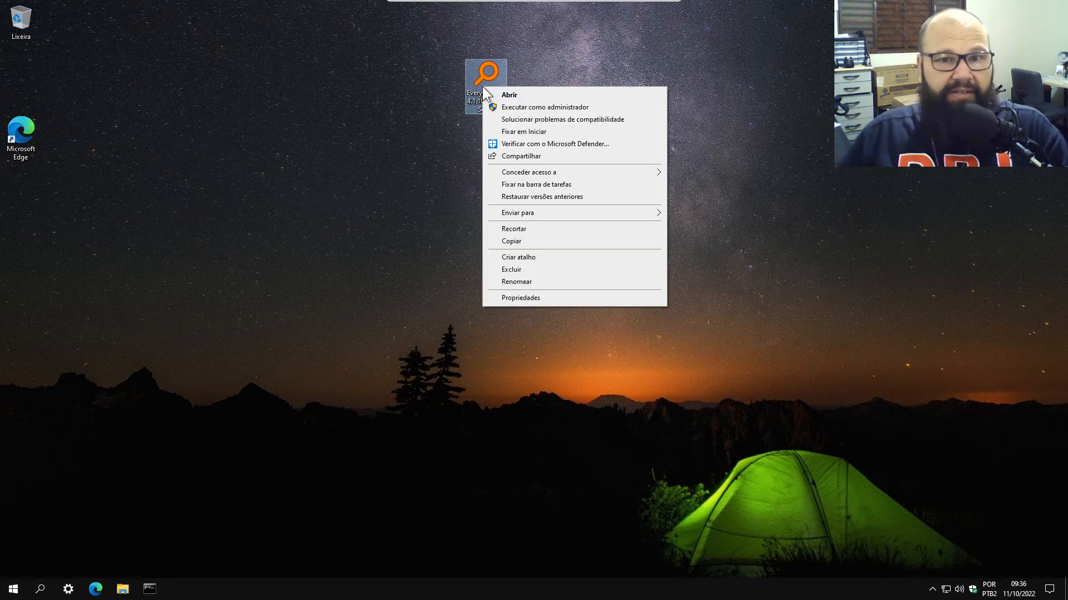
click(505, 108)
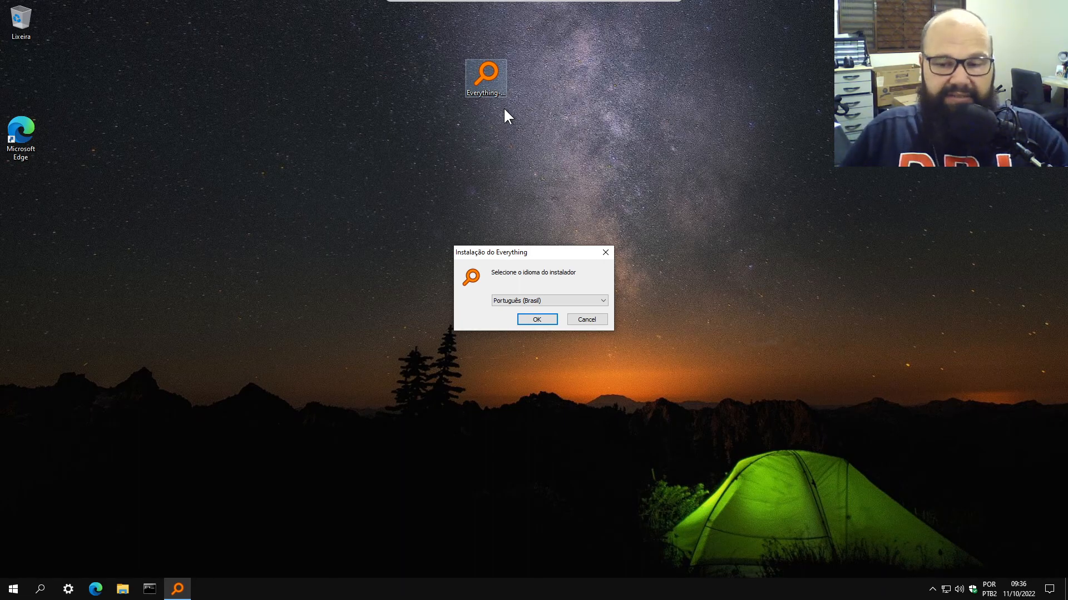
drag(523, 250, 512, 183)
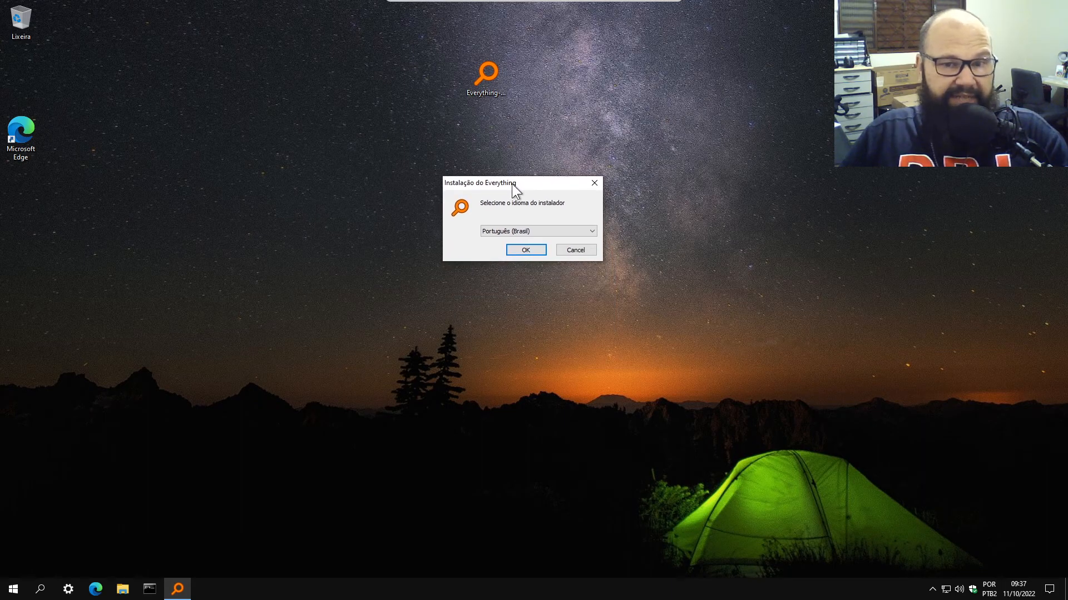
click(527, 252)
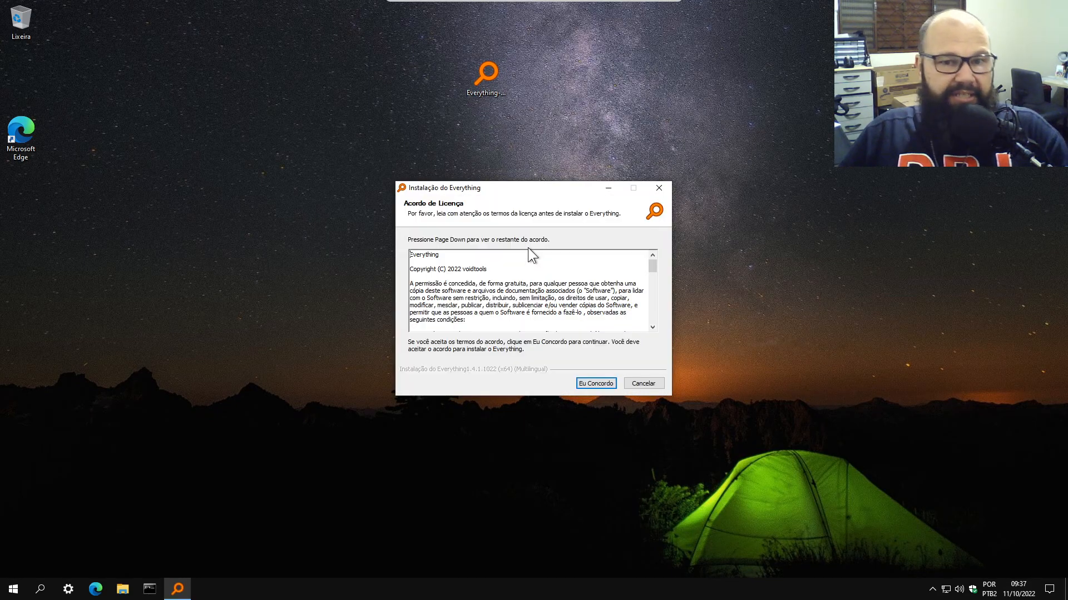
Accept the licence and keep the C:\Program Files\Everything folder, %APPDATA%\Everything data location and Everything service for NTFS indexing
click(589, 384)
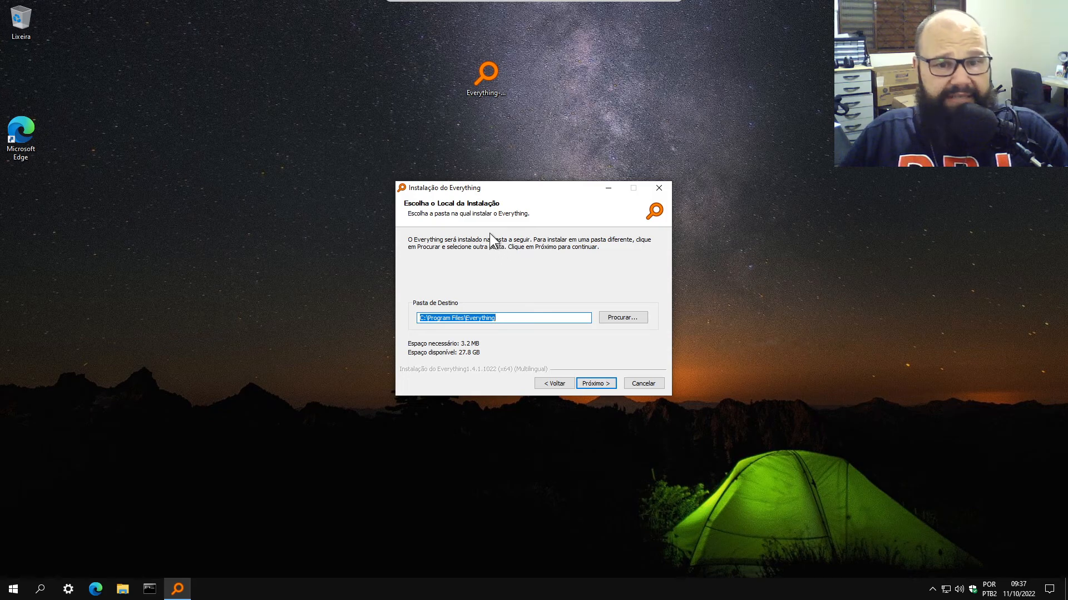
click(598, 382)
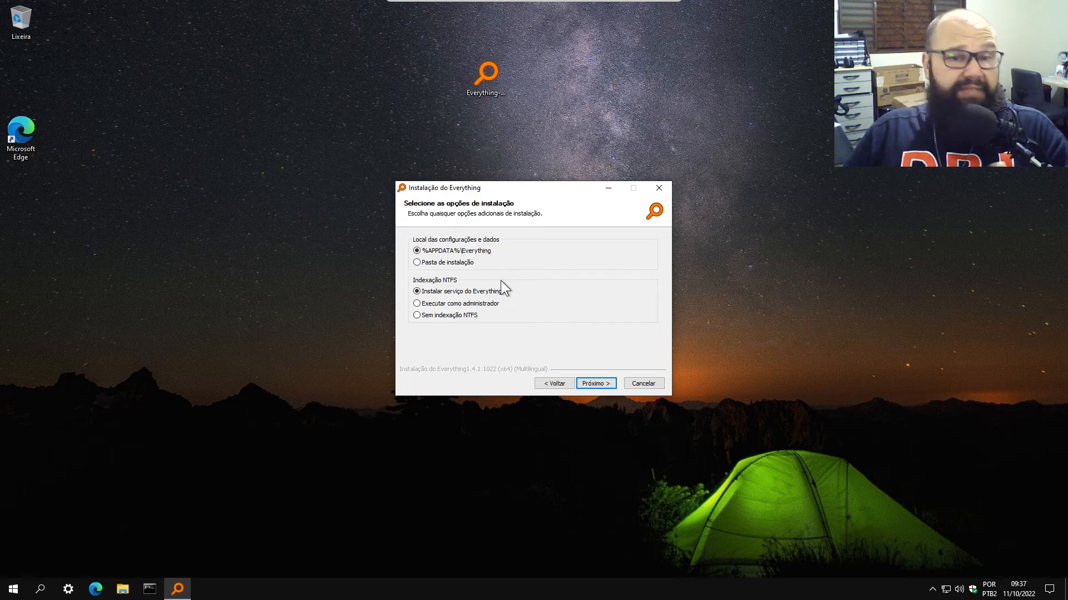
click(592, 381)
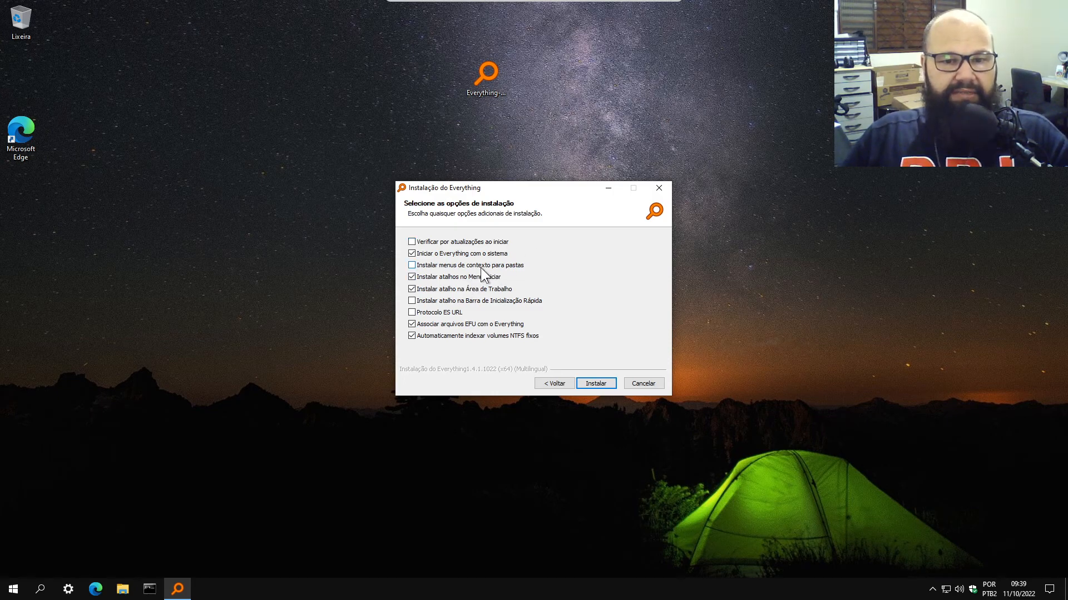
right_click(245, 249)
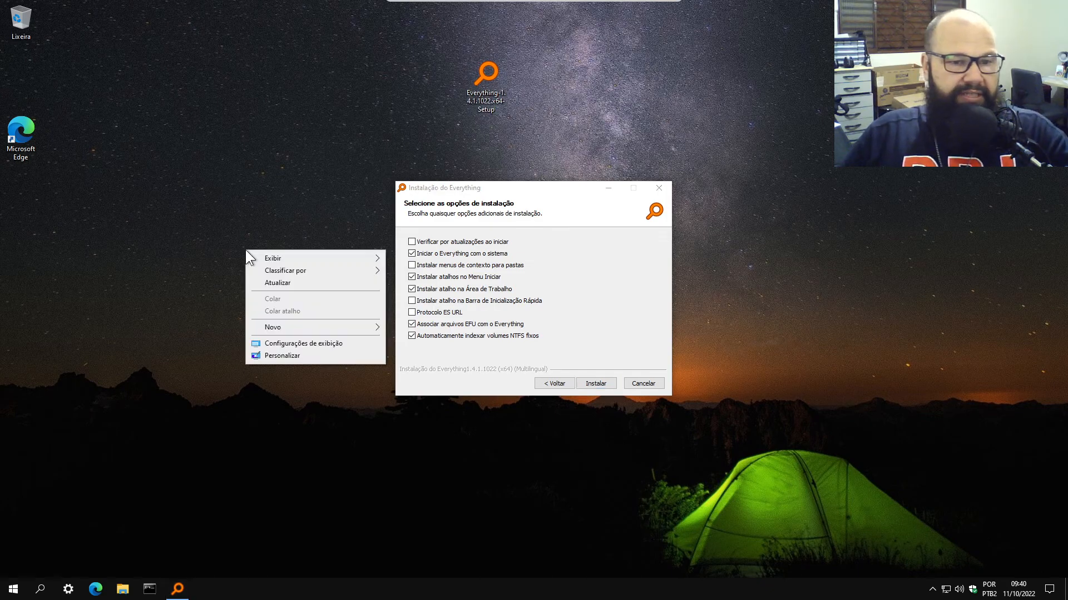
click(586, 290)
click(586, 290)
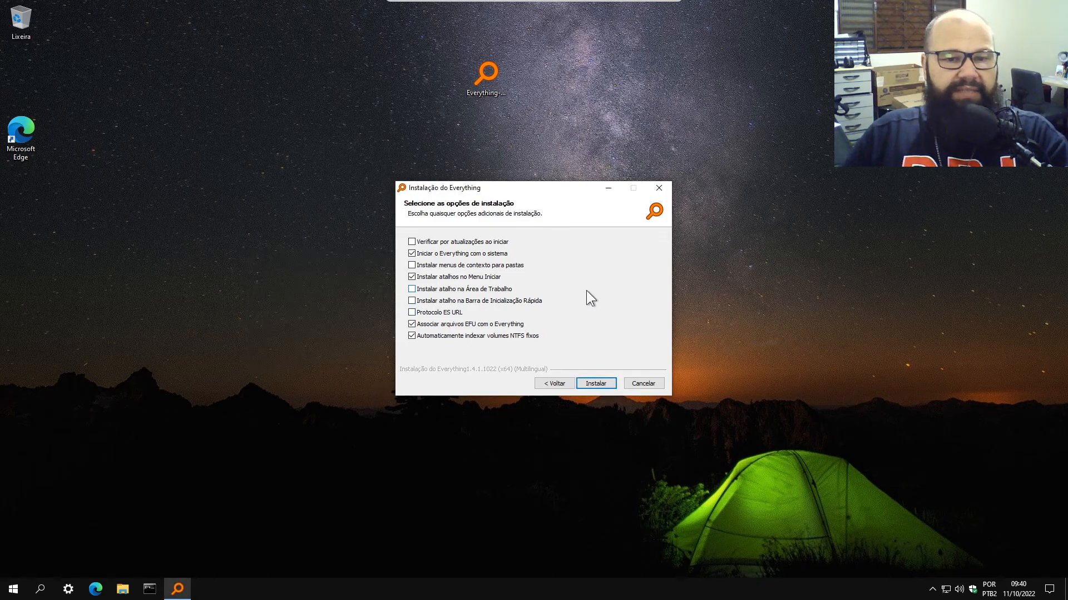
click(451, 287)
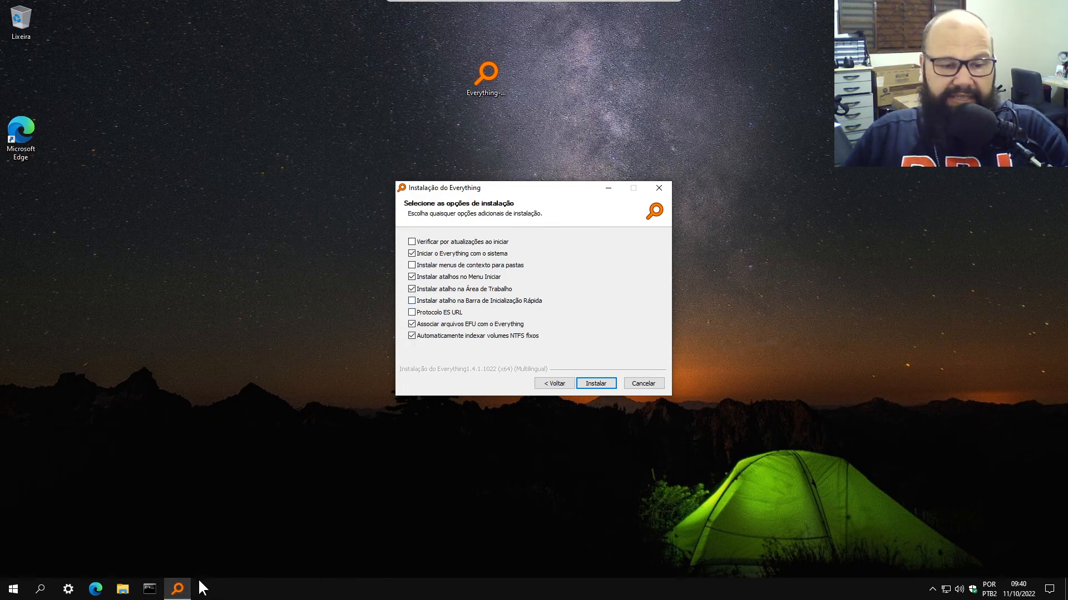
click(183, 595)
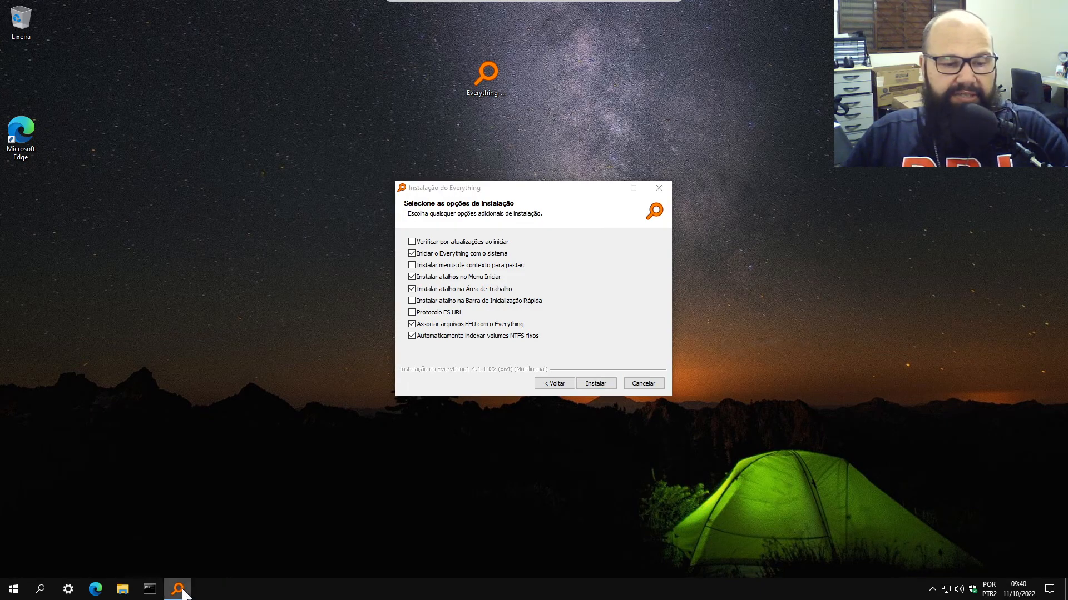
right_click(183, 593)
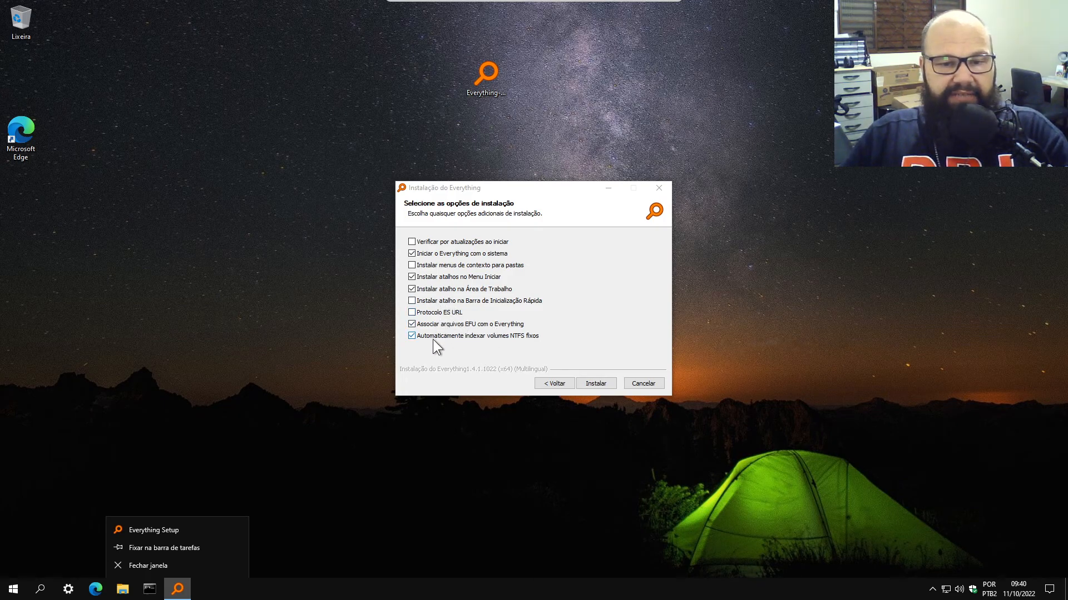
Install Everything with the selected options and finish the wizard with Executar o Everything enabled, then centre its window
click(590, 386)
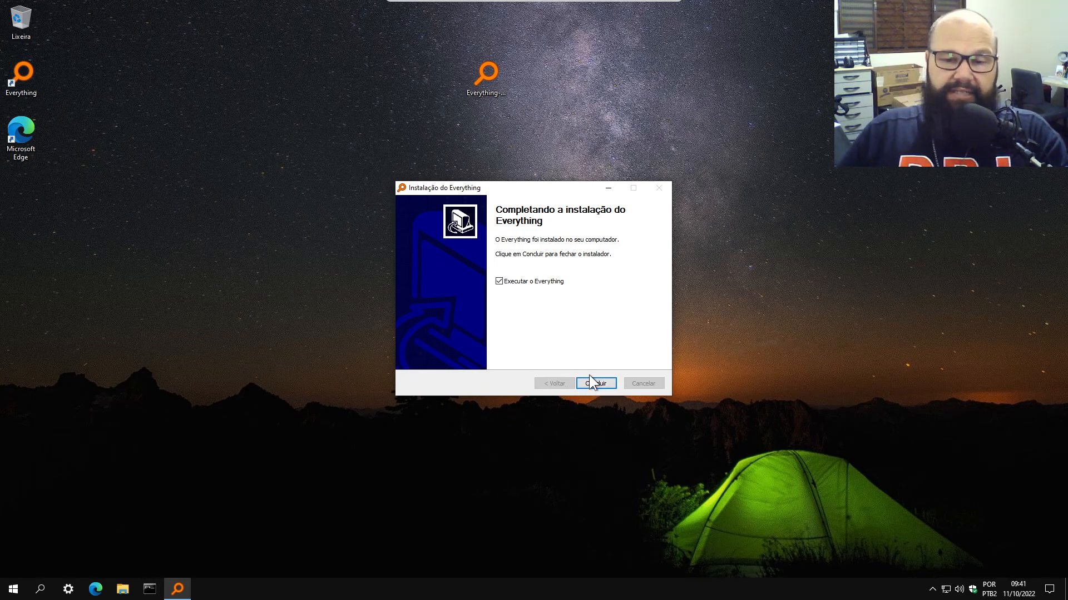
click(594, 384)
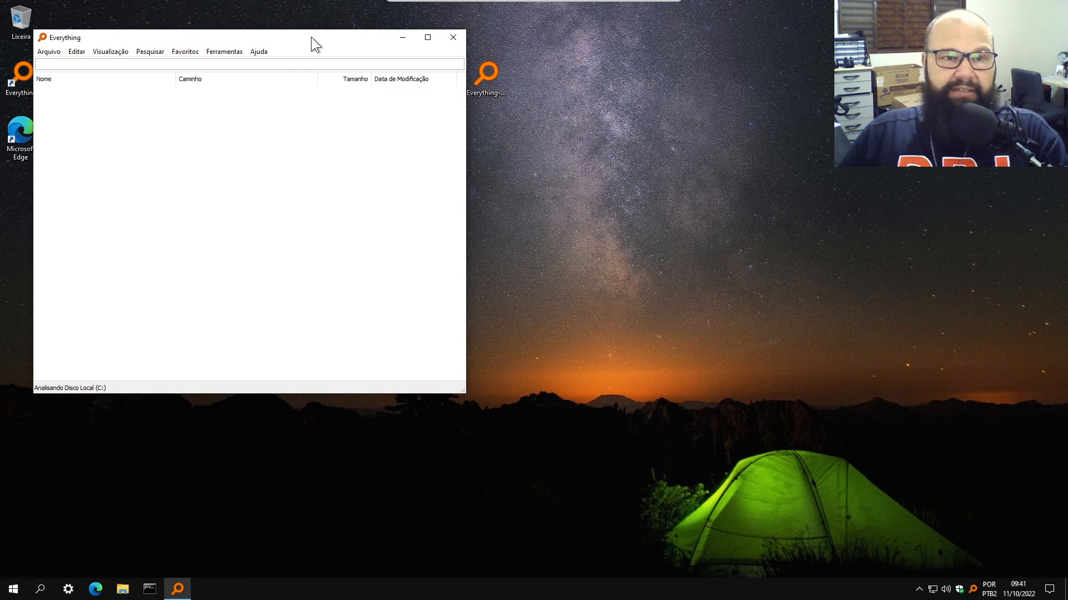
drag(311, 38, 578, 53)
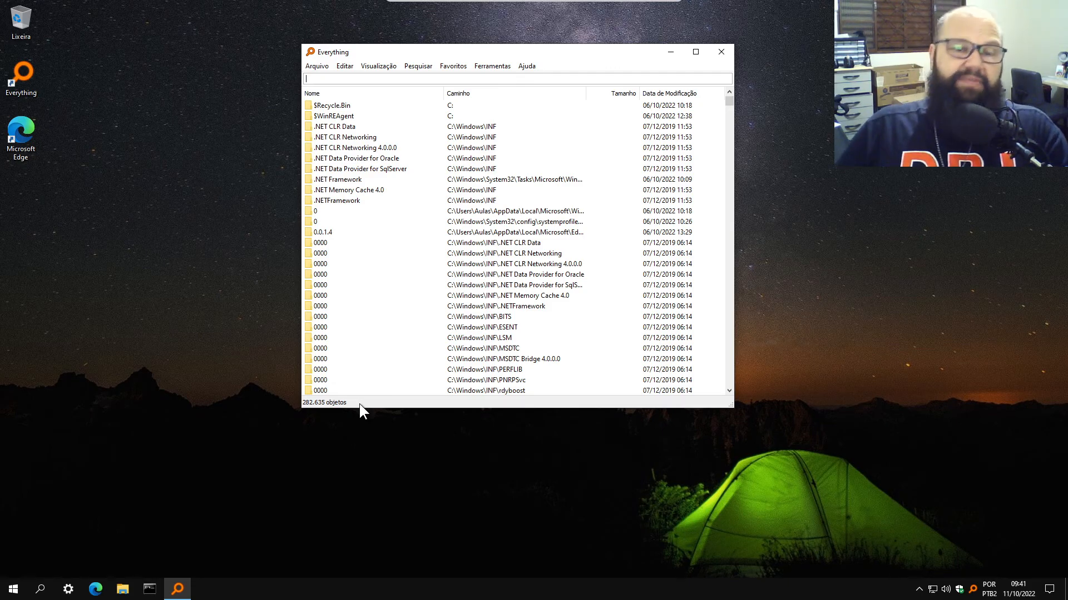
Browse the indexed files and folders in the results list and select the .NET Data Provider for SqlServer folder
scroll(486, 272, down, 3)
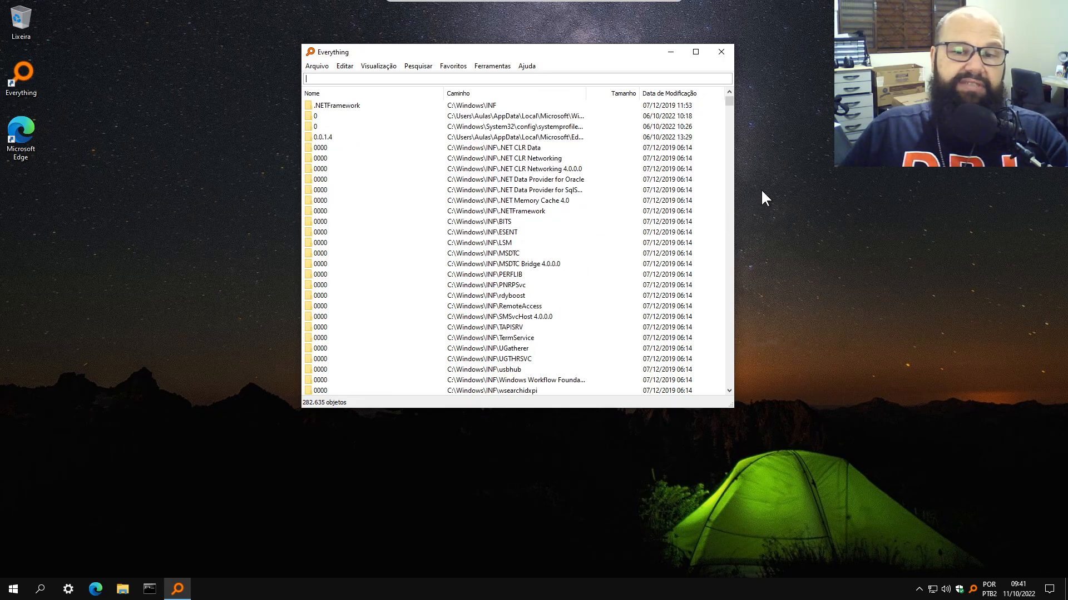
mouse_move(730, 101)
mouse_down()
mouse_move(728, 196)
mouse_move(719, 146)
mouse_move(732, 98)
mouse_up()
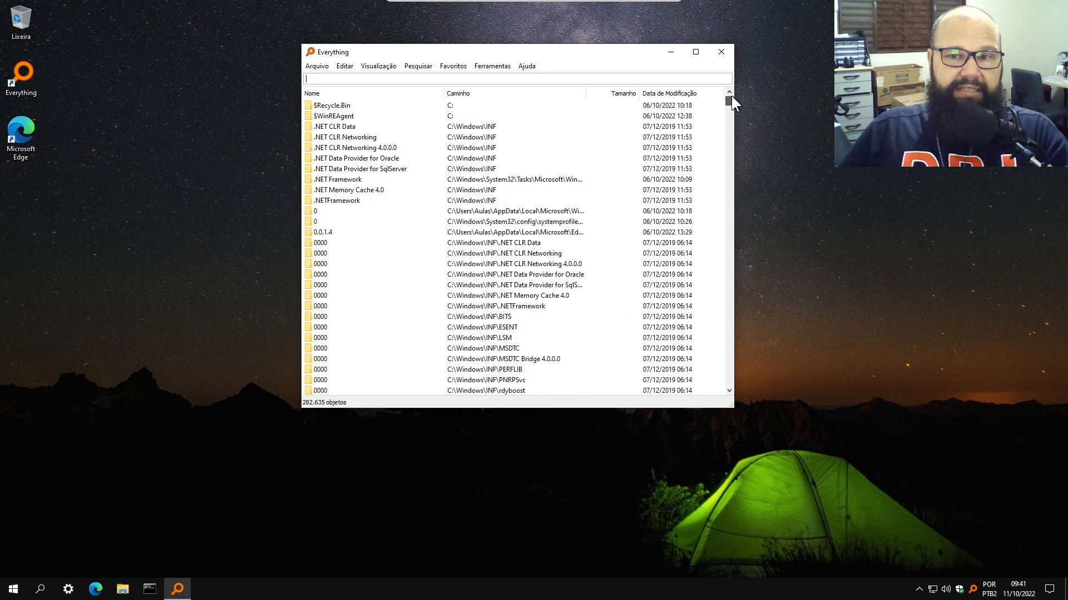
click(381, 170)
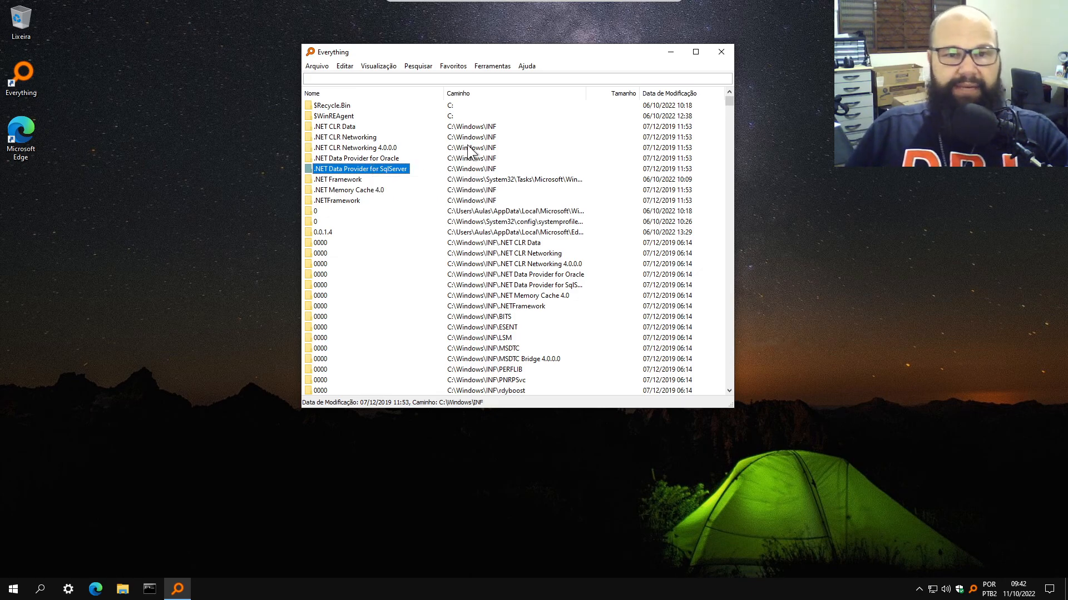
Open the Everything options and examine the settings on the Geral page
click(486, 66)
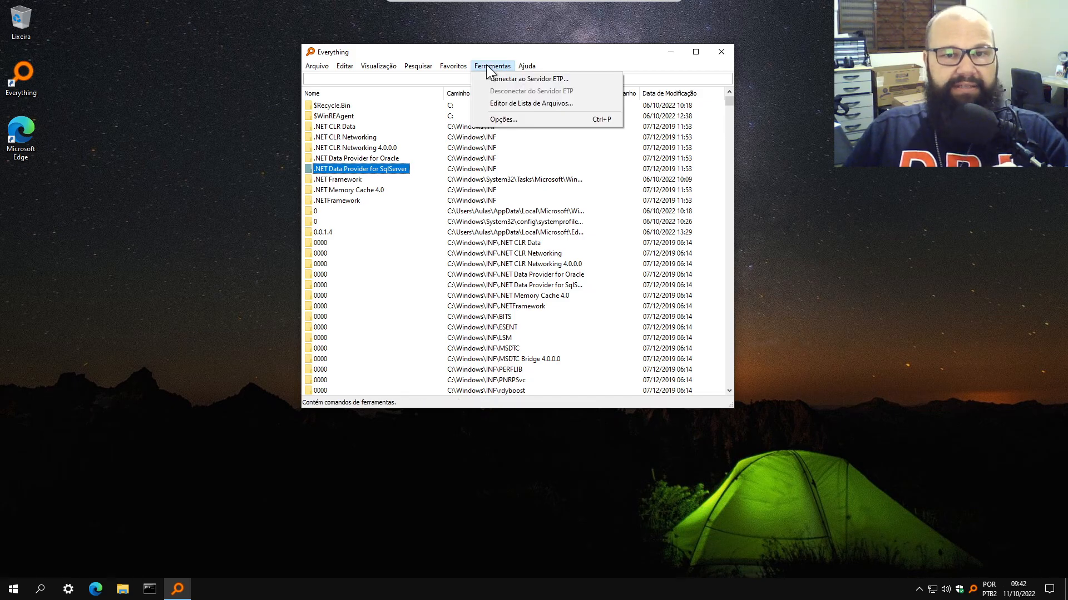
click(512, 119)
drag(507, 108, 501, 97)
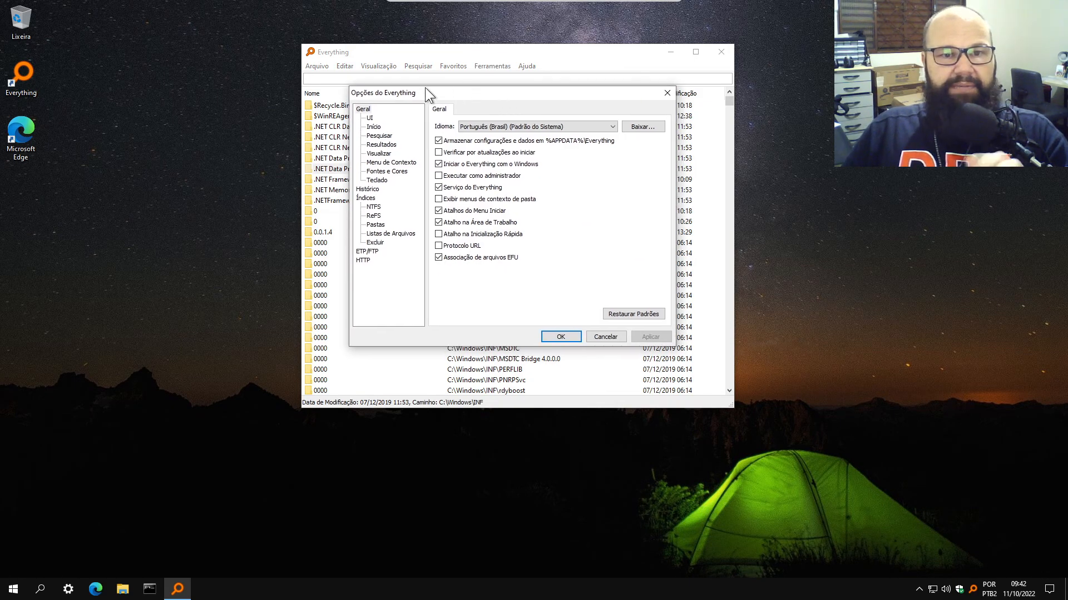
click(365, 109)
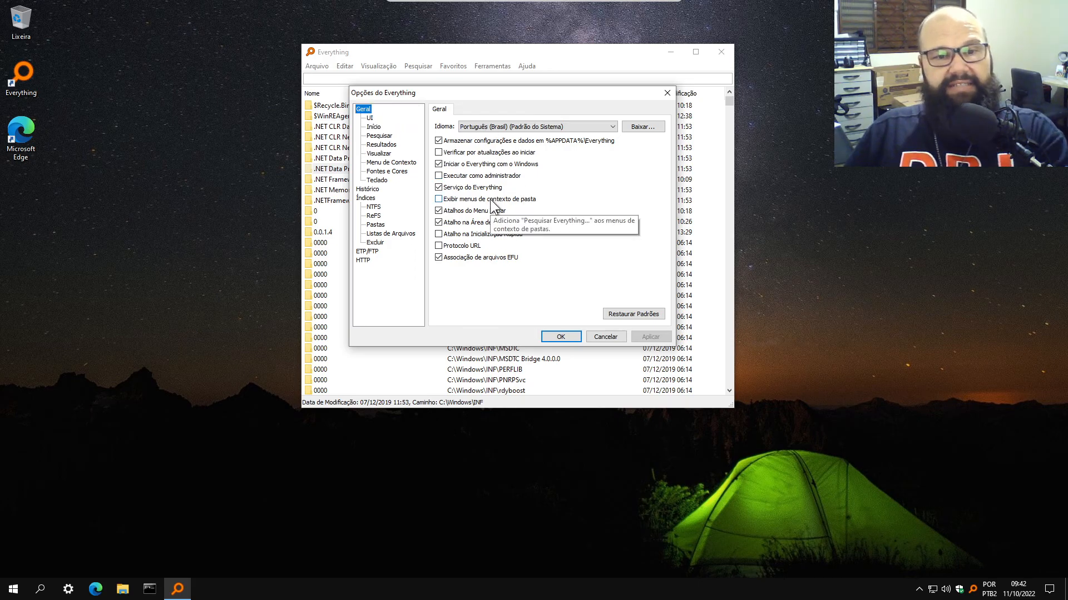
Examine the UI, Início and Pesquisar option pages and check the hidden notification area icons
click(370, 118)
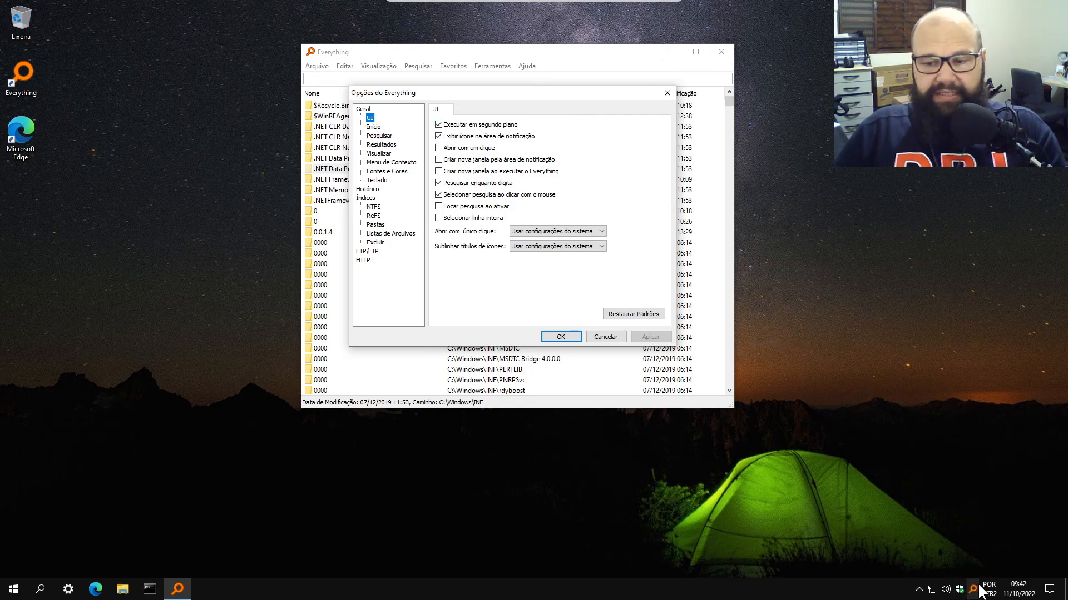
click(918, 590)
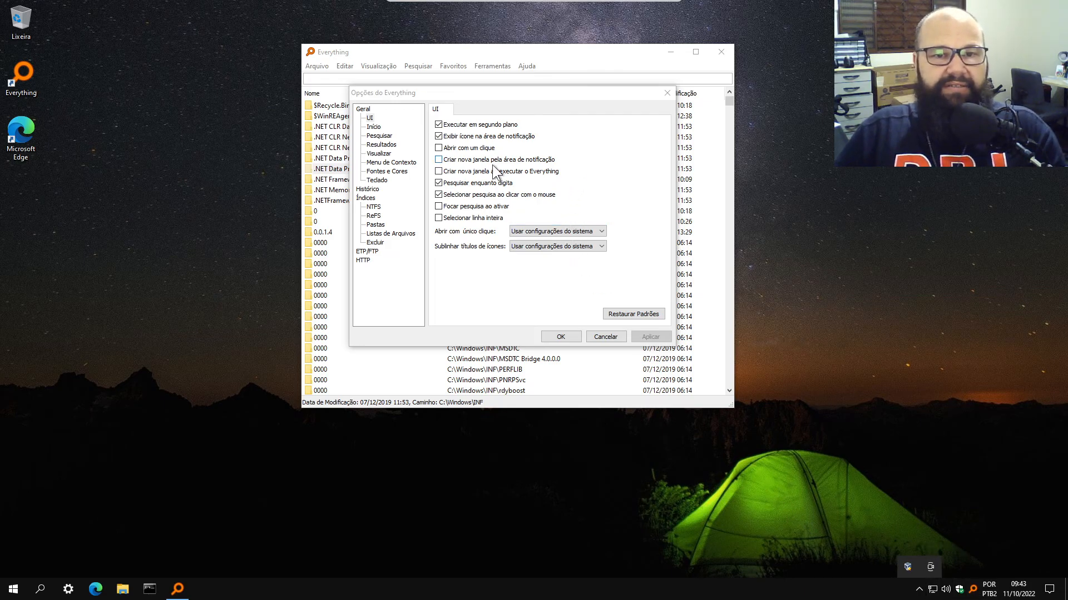
mouse_move(487, 156)
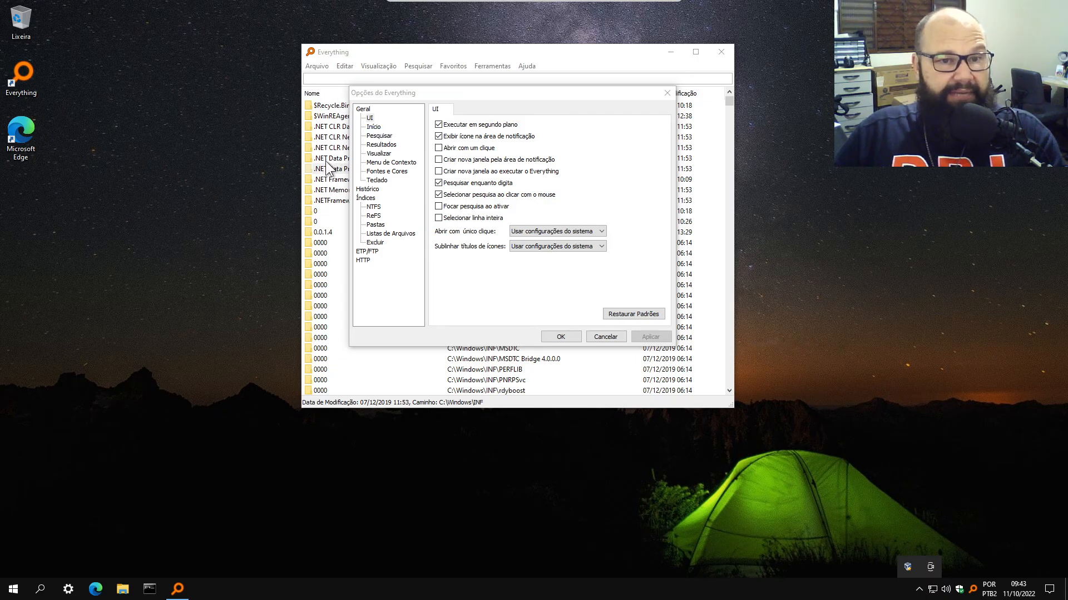
click(376, 126)
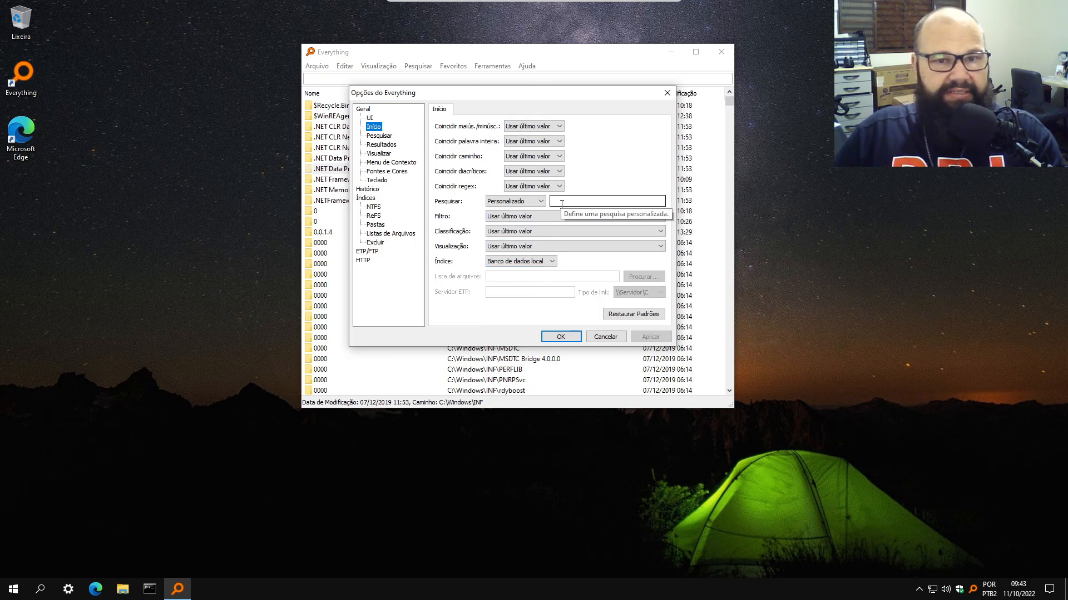
click(381, 136)
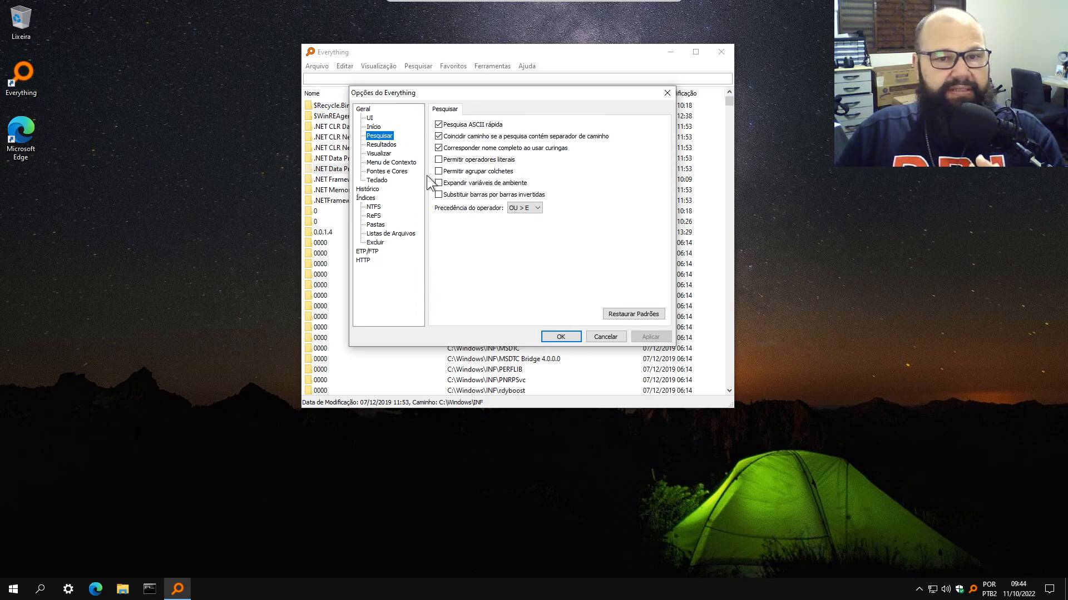
Enable Ocultar resultados quando a pesquisa estiver vazia in the Resultados options and apply the change
click(381, 145)
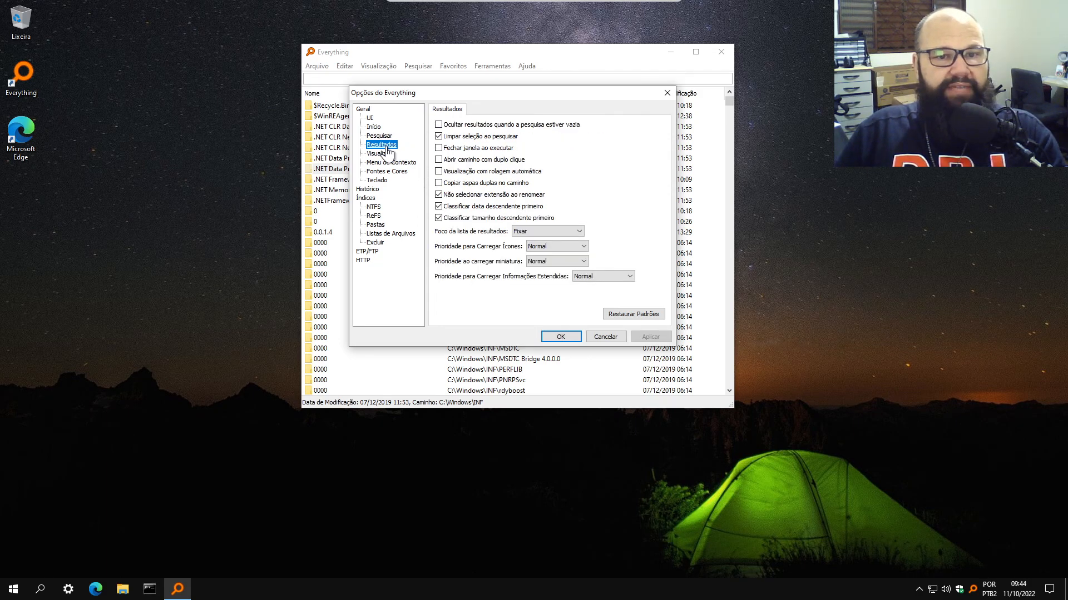
click(564, 124)
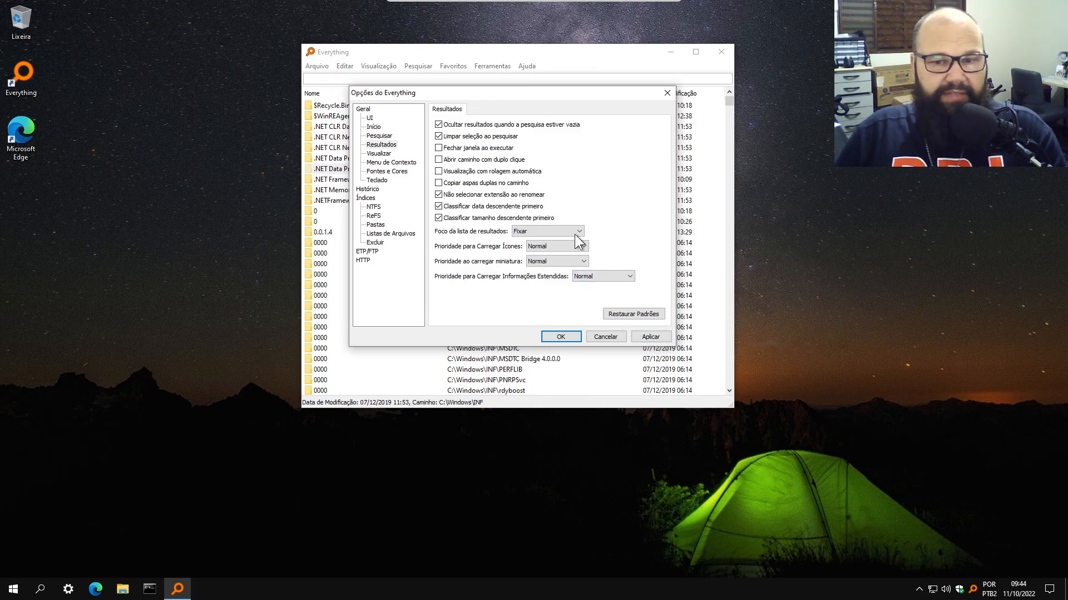
click(648, 337)
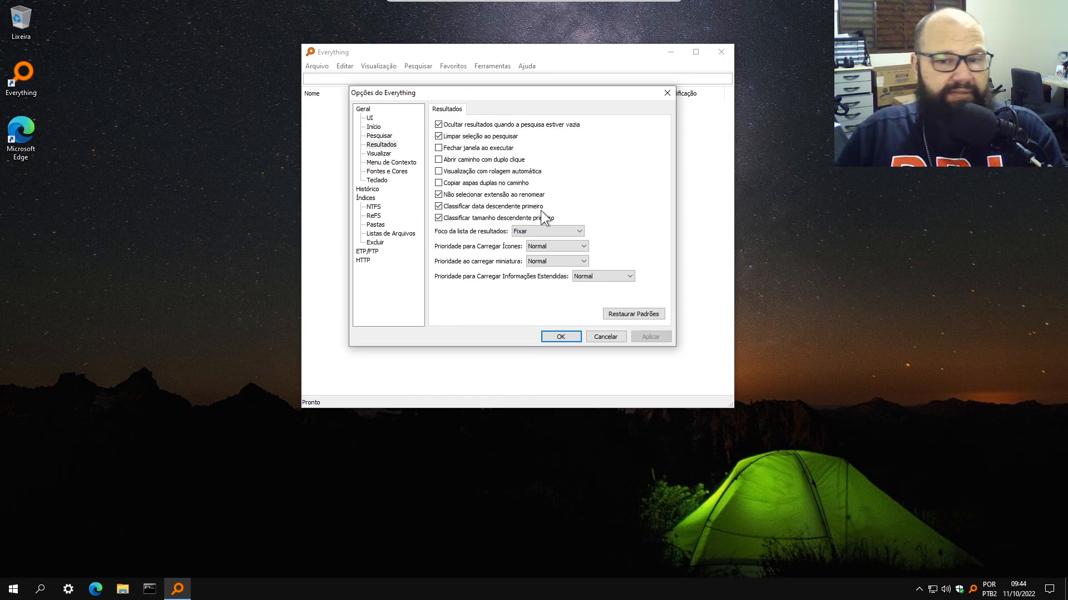
Examine the Visualizar, Menu de Contexto and Fontes e Cores option pages
click(379, 154)
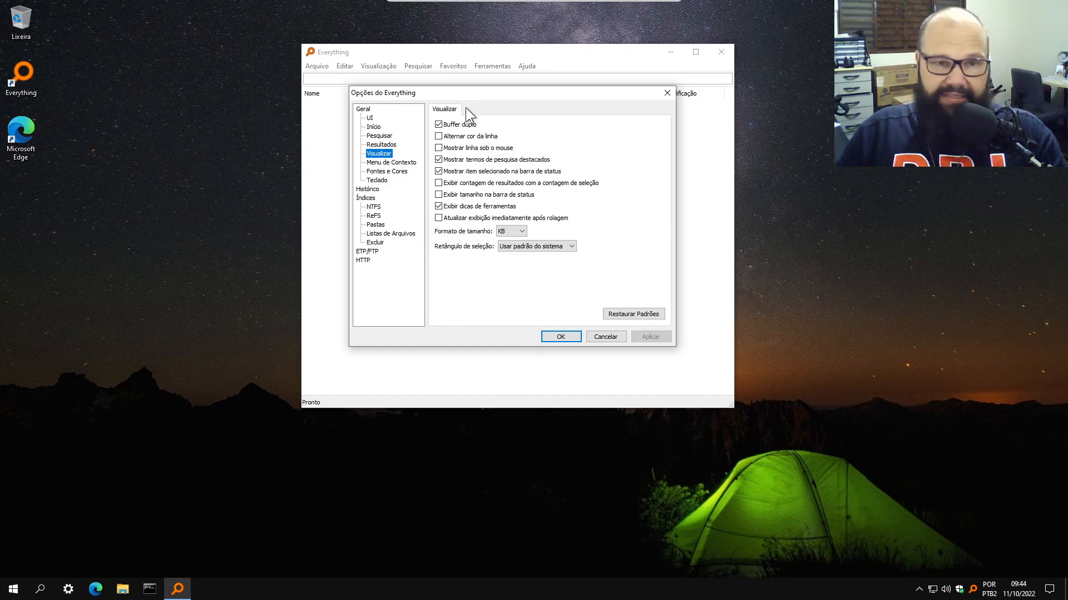
click(407, 165)
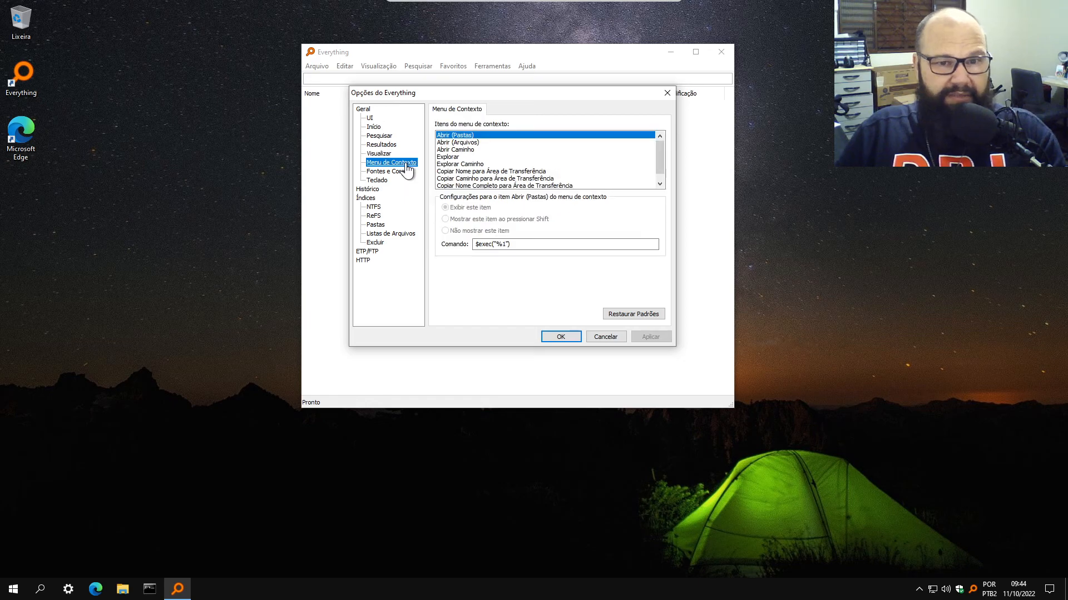
click(404, 176)
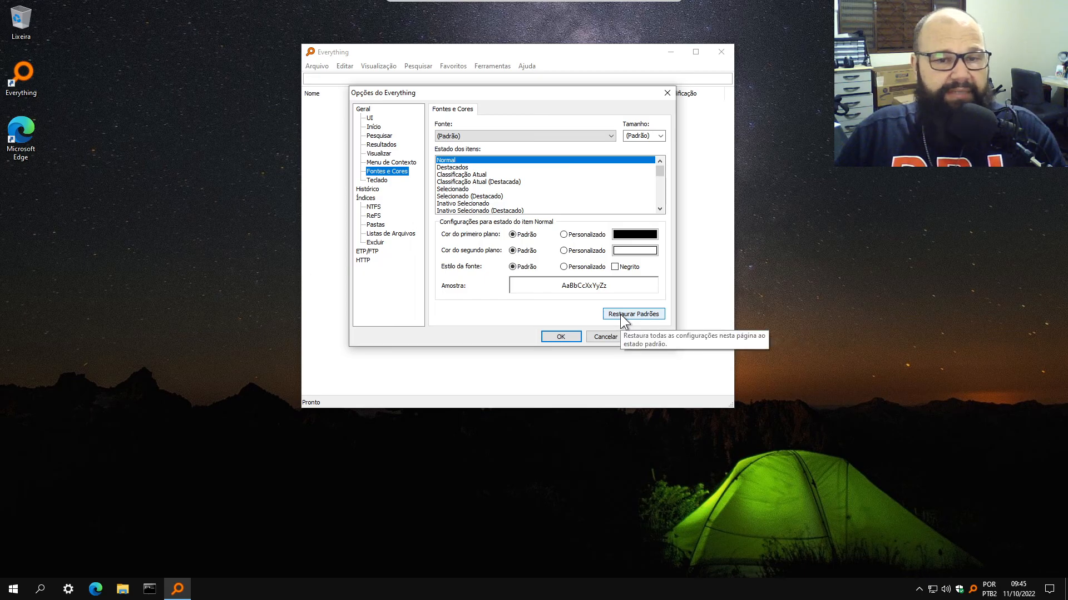
Assign Ctrl+Q as the Atalho para mostrar janela in the Teclado options and apply it, after a look at Windows search
click(377, 181)
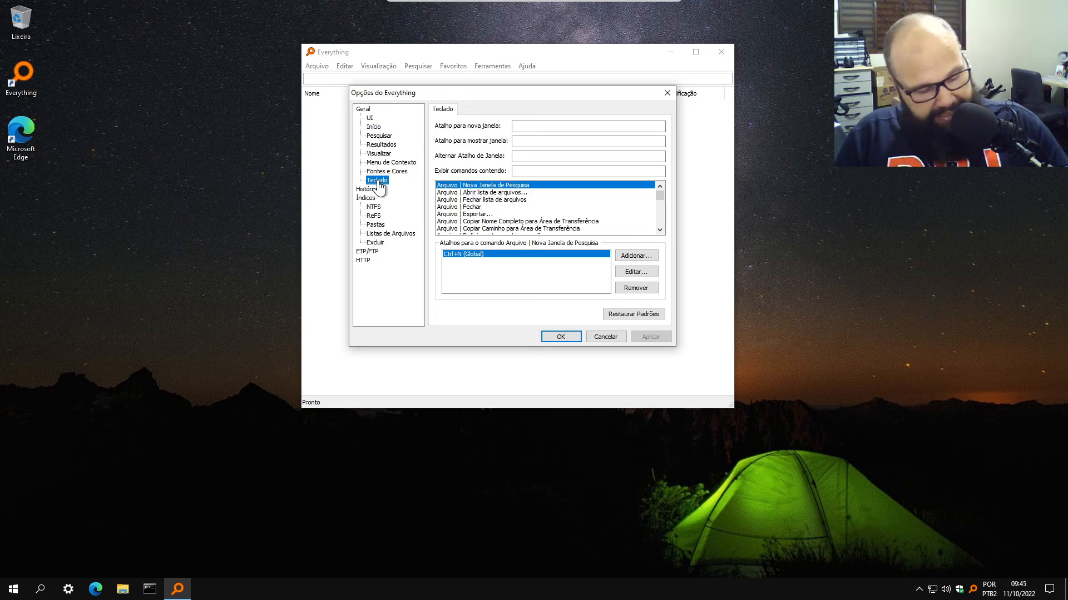
key(super+s)
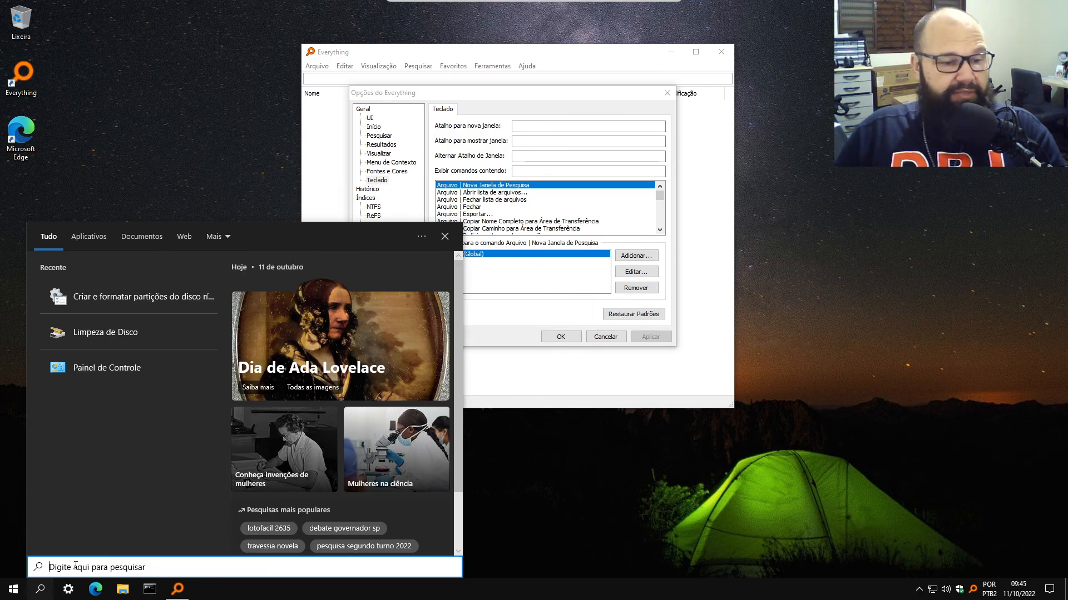
click(478, 97)
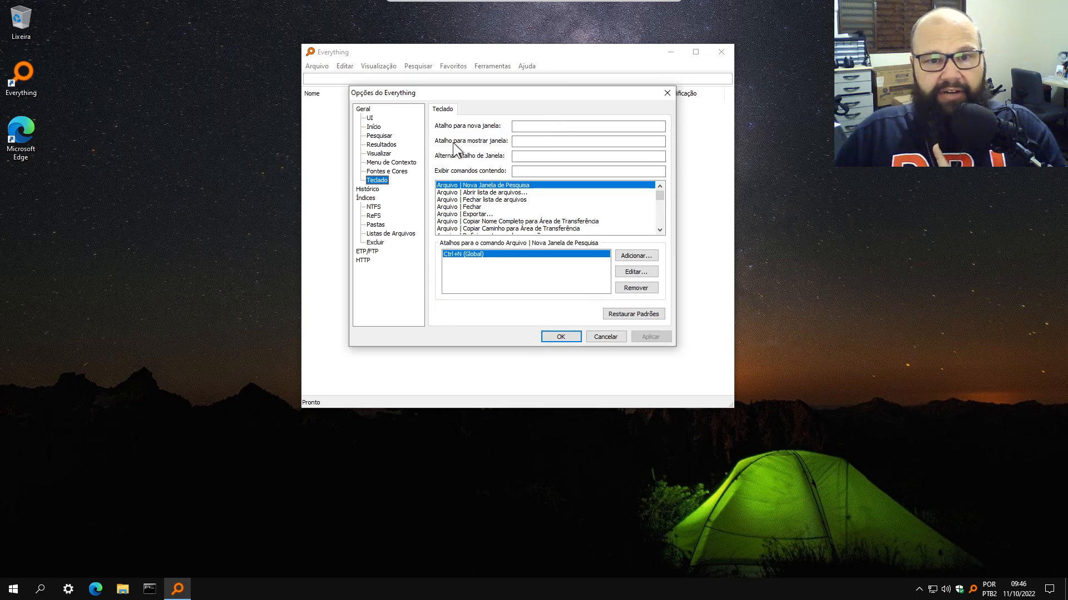
click(519, 142)
key(ctrl+q)
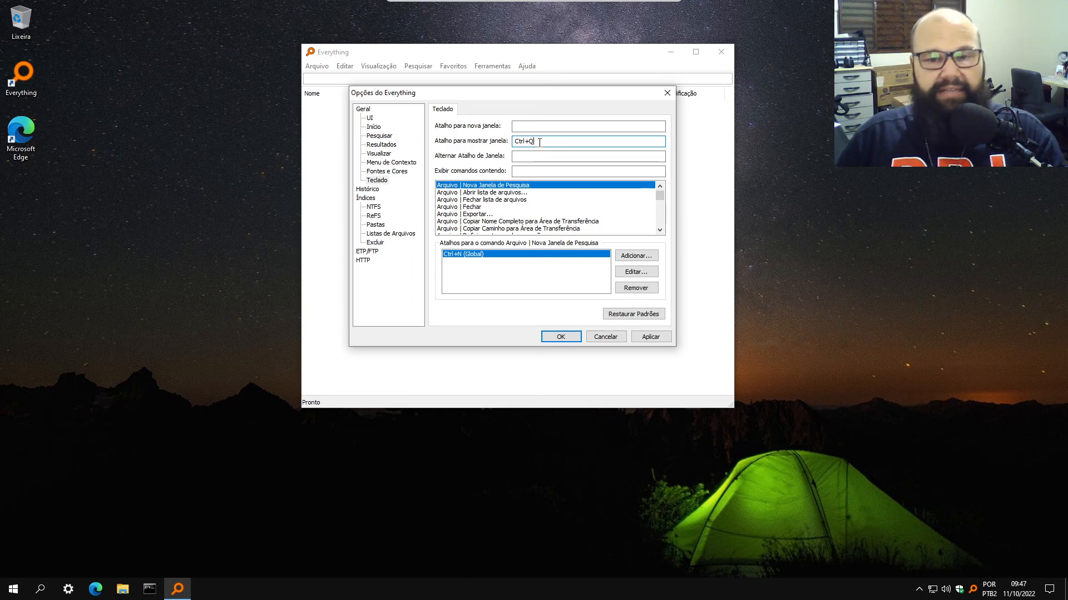
click(648, 338)
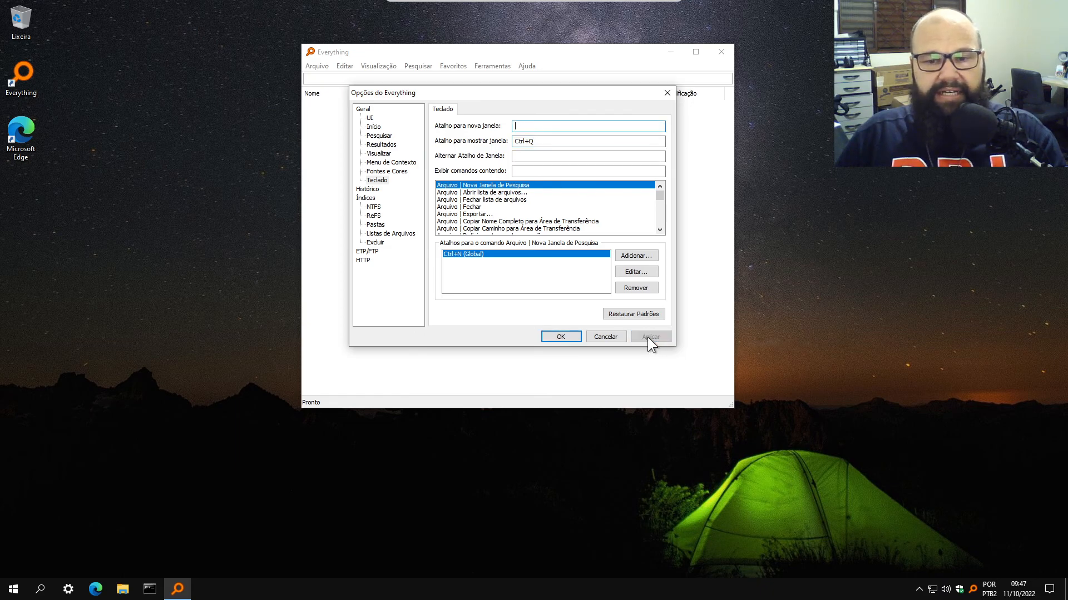
Examine the Histórico settings and the Índices settings, including the descriptions of creation-date indexing and database compression
click(370, 191)
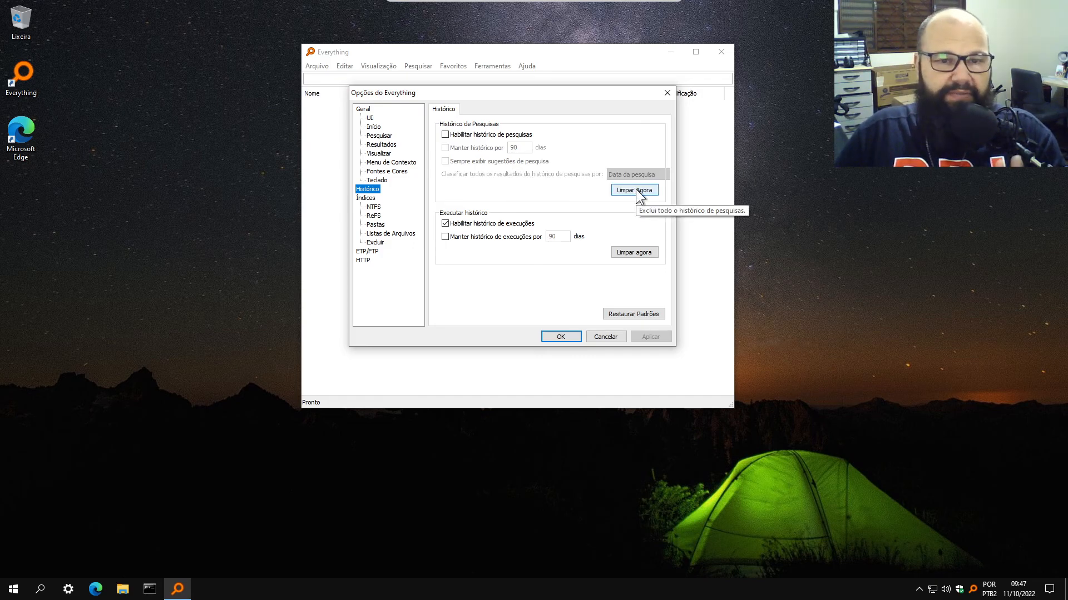
click(363, 200)
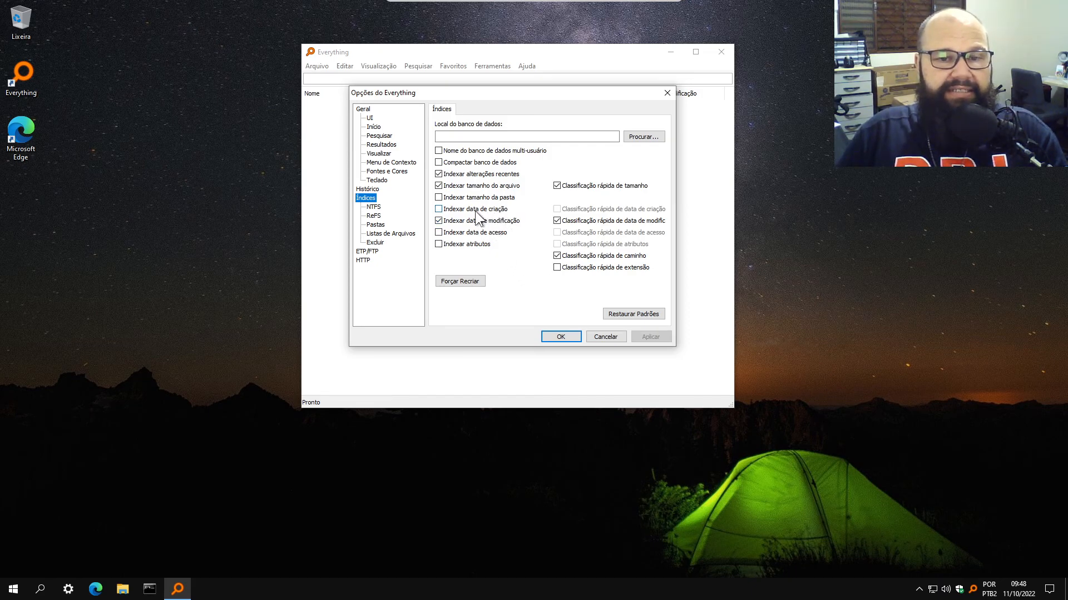
mouse_move(473, 212)
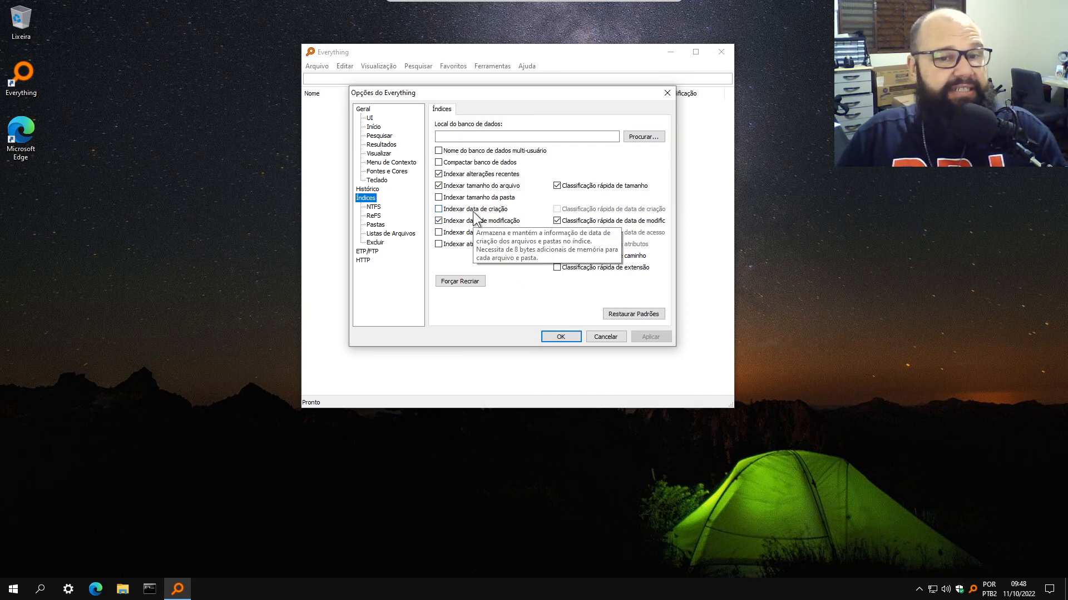
mouse_move(479, 162)
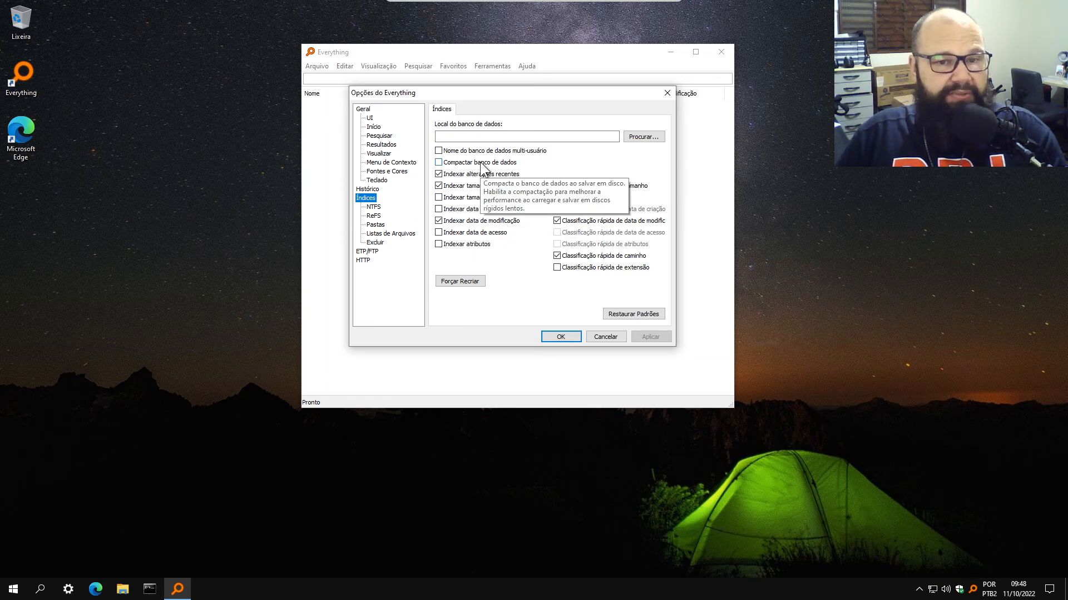
mouse_move(505, 152)
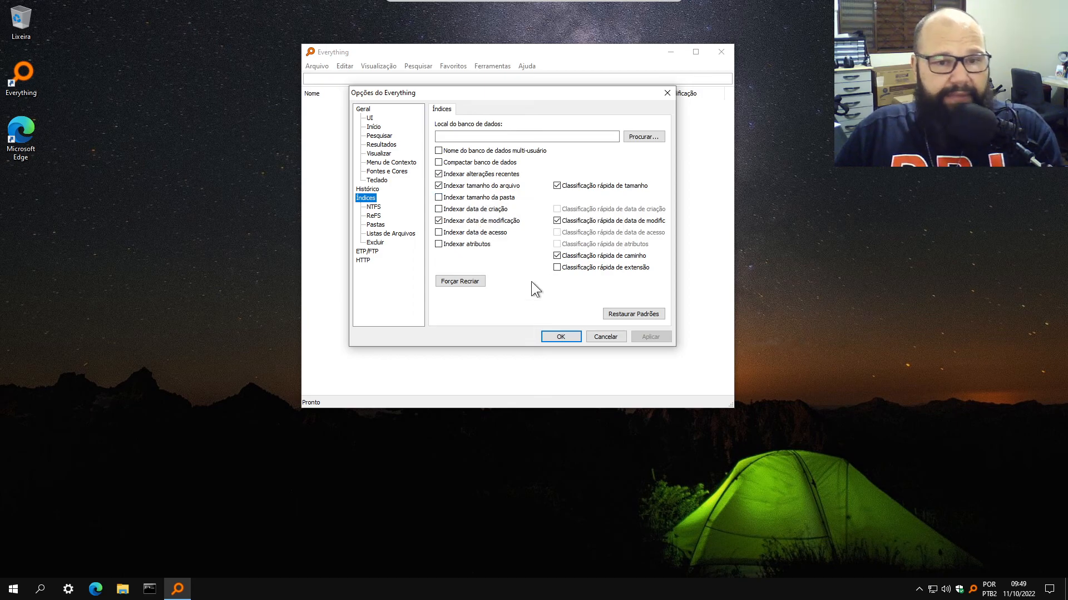
Enable Auto incluir novos volumes removíveis in the NTFS index settings and apply the change
click(374, 208)
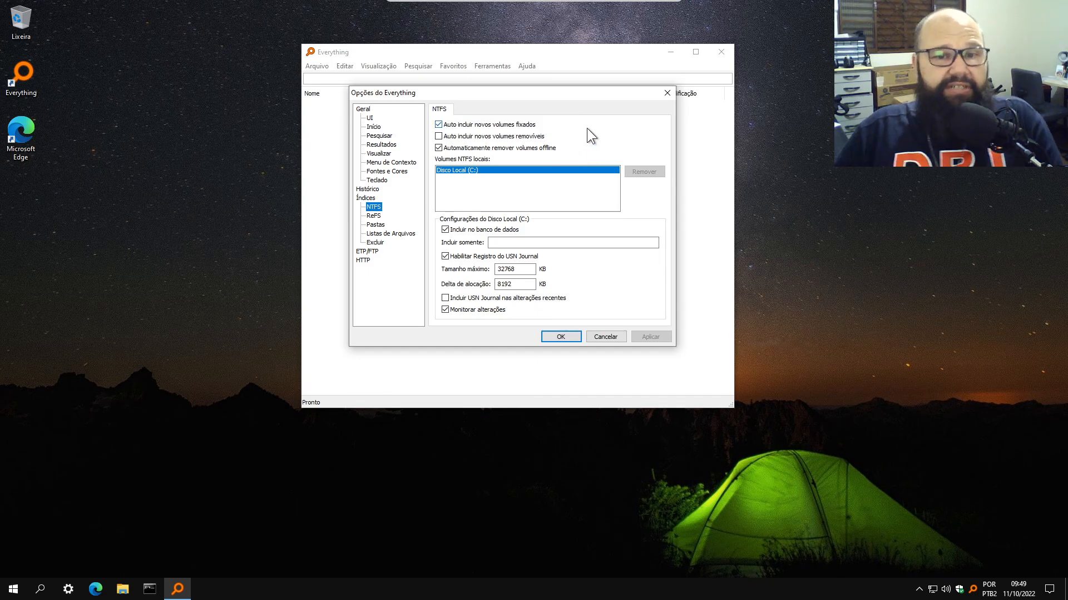
mouse_move(586, 128)
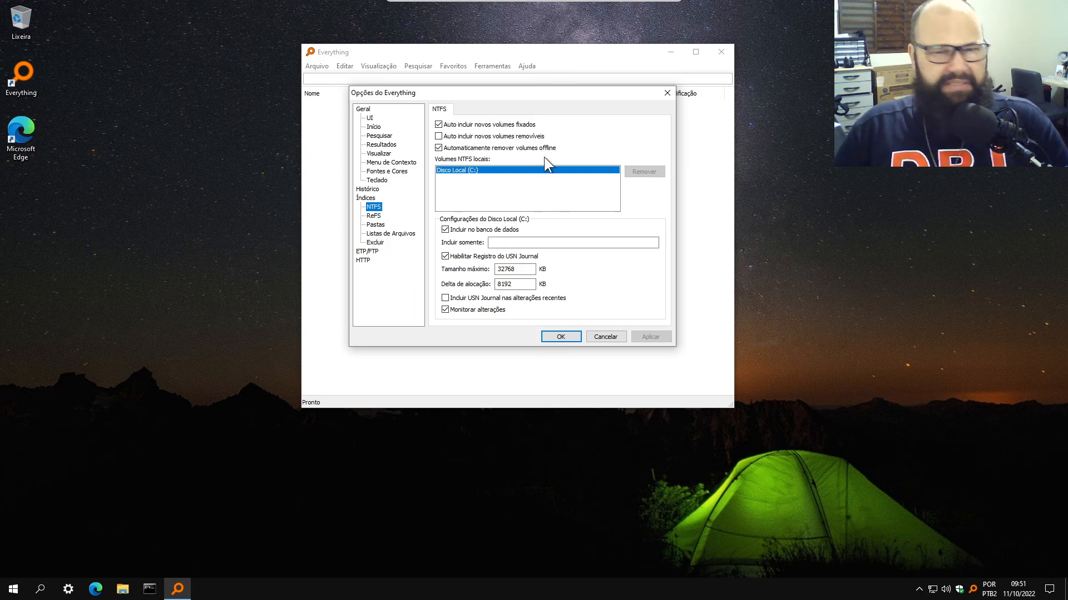
mouse_move(542, 137)
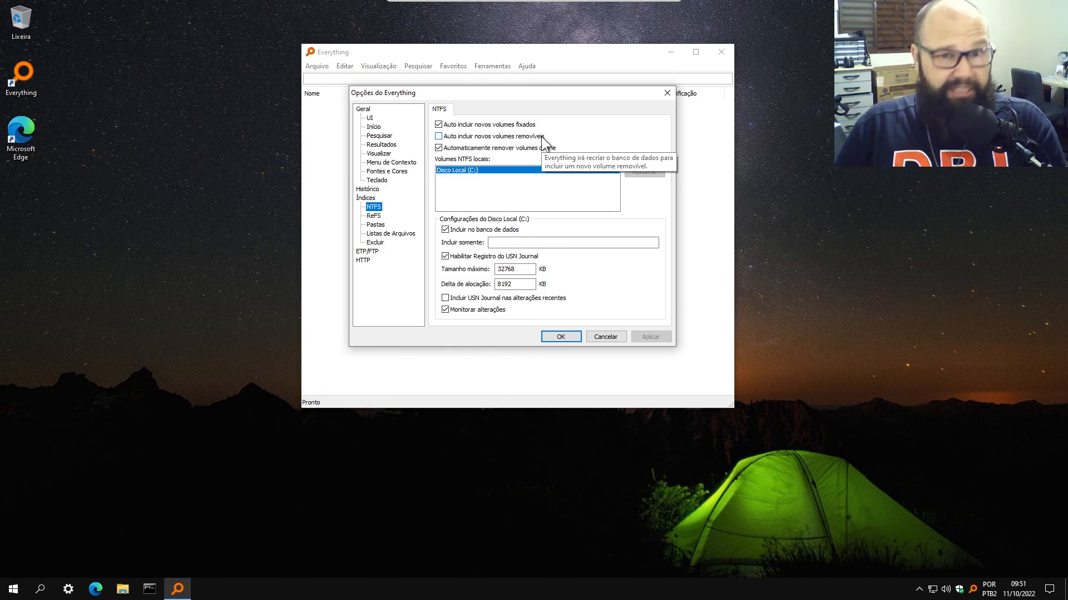
click(522, 136)
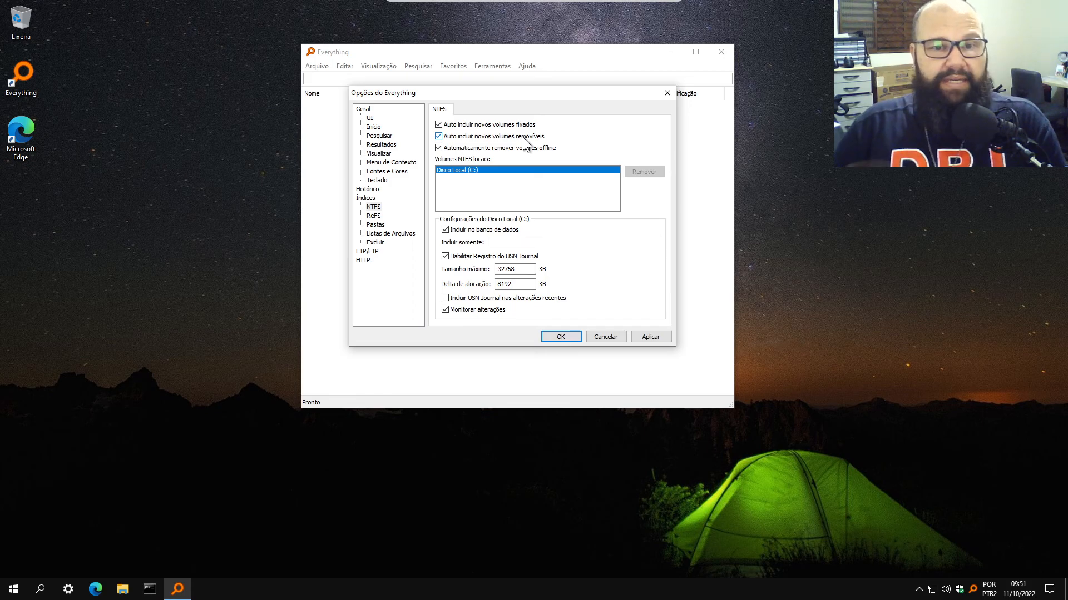
click(643, 336)
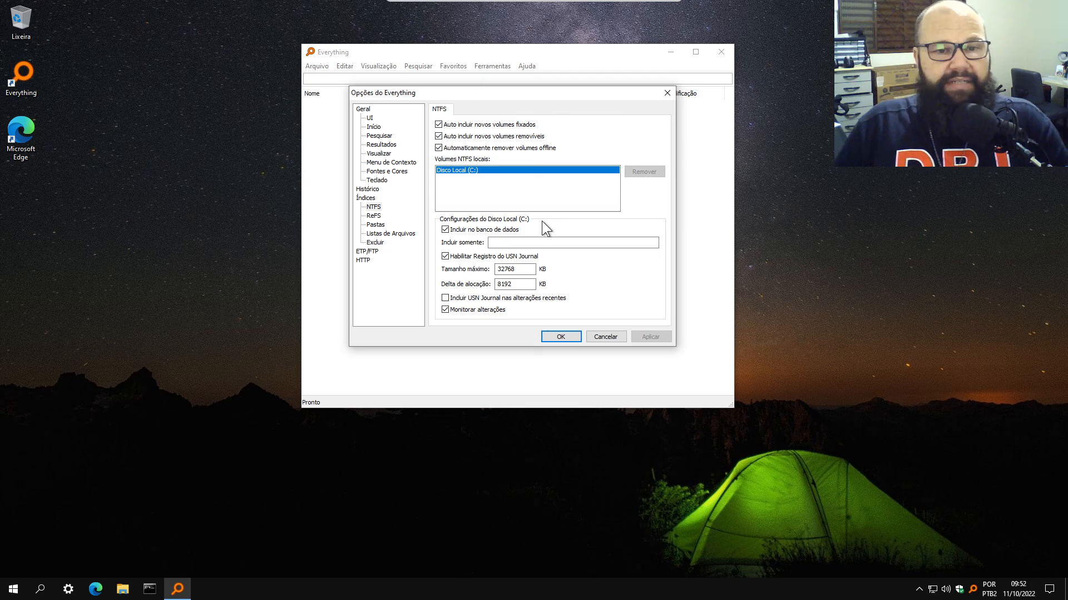
Examine the ReFS index settings and compare their local volumes list with the one for NTFS
click(373, 217)
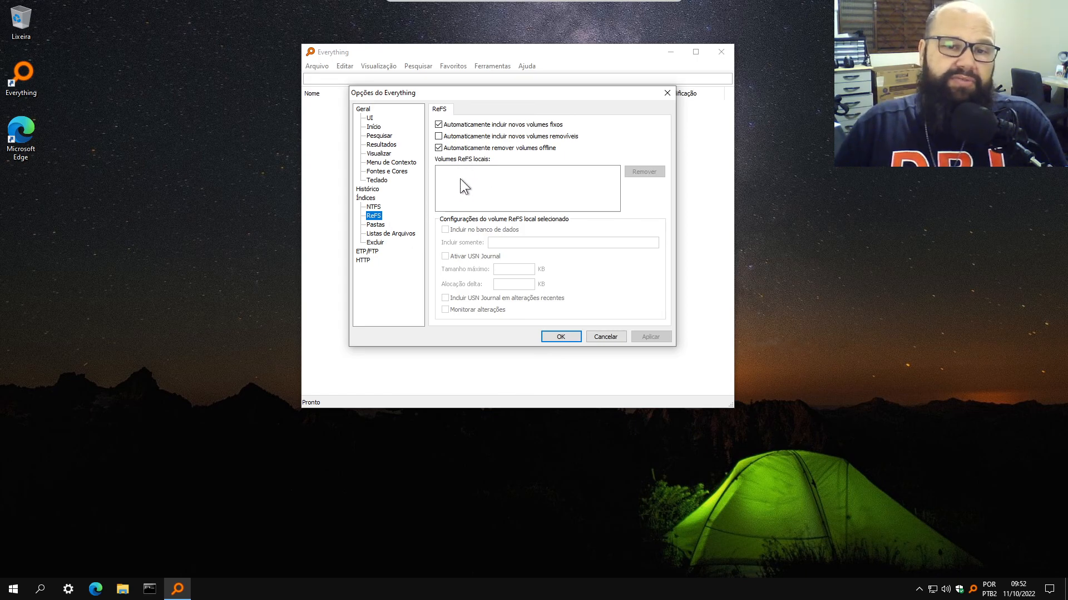
click(368, 207)
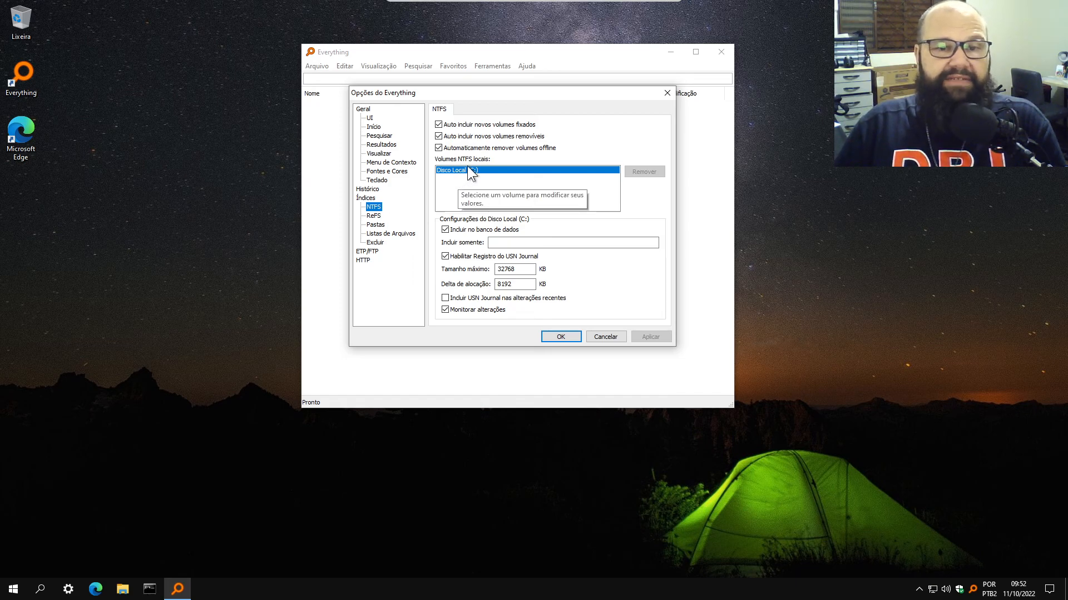
click(374, 215)
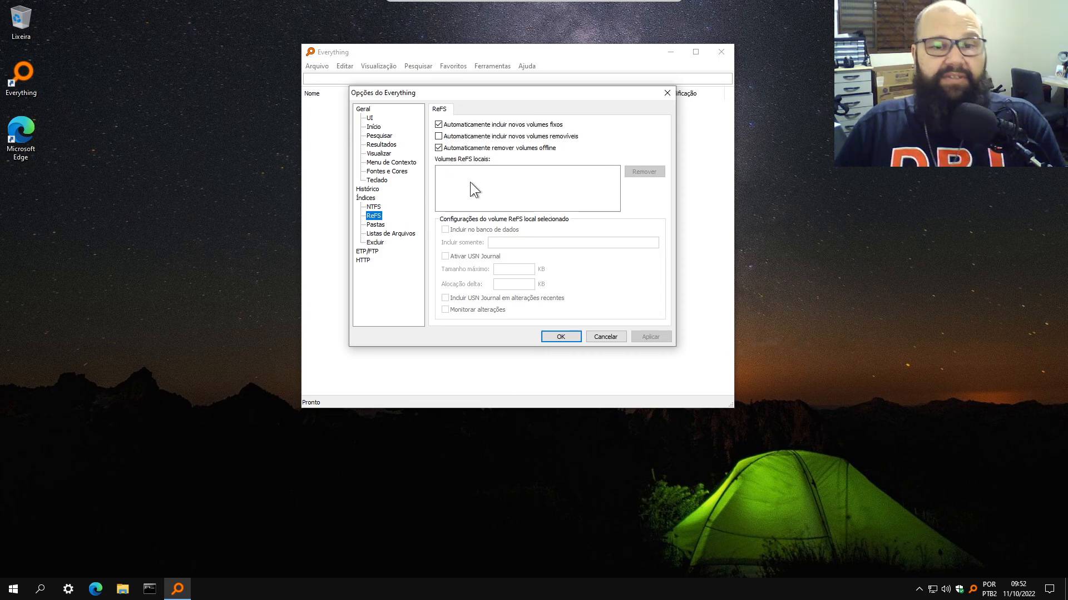
mouse_move(469, 182)
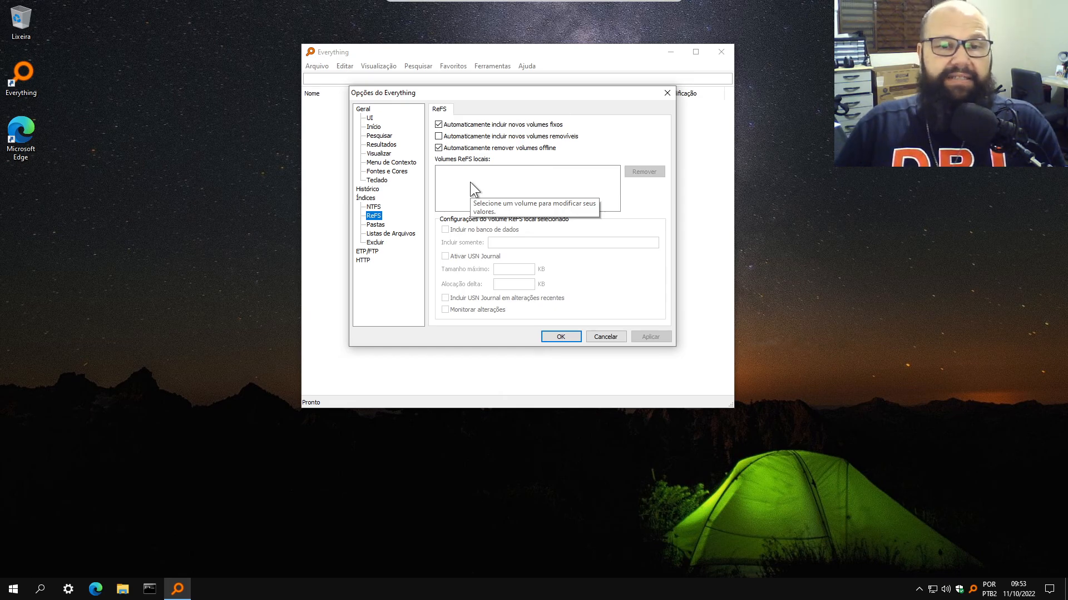
Try automatic inclusion of new removable ReFS volumes, switch it back off and apply
click(486, 137)
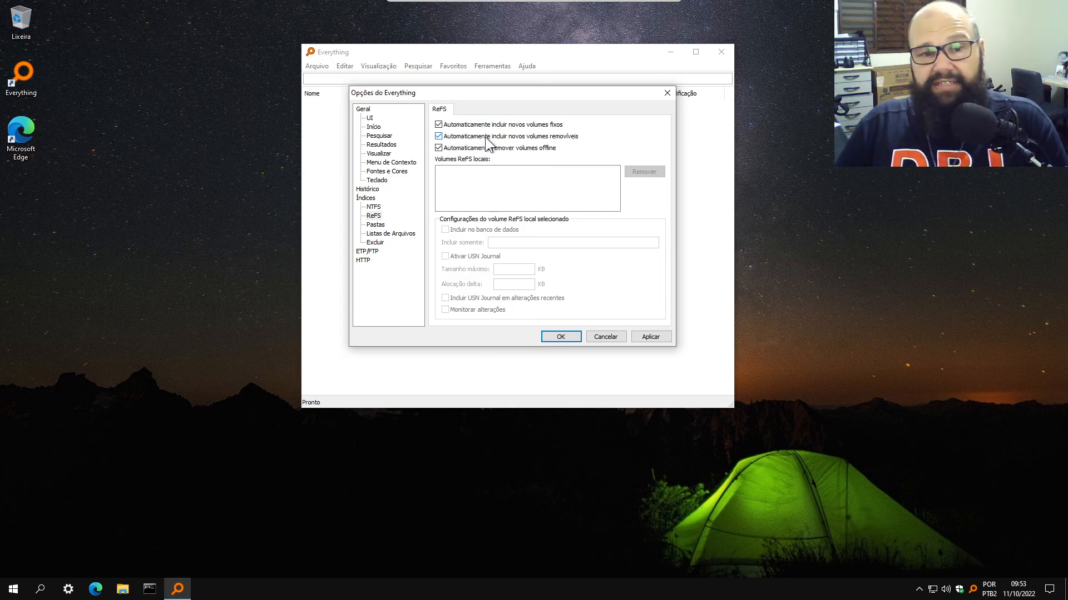
click(492, 138)
click(658, 337)
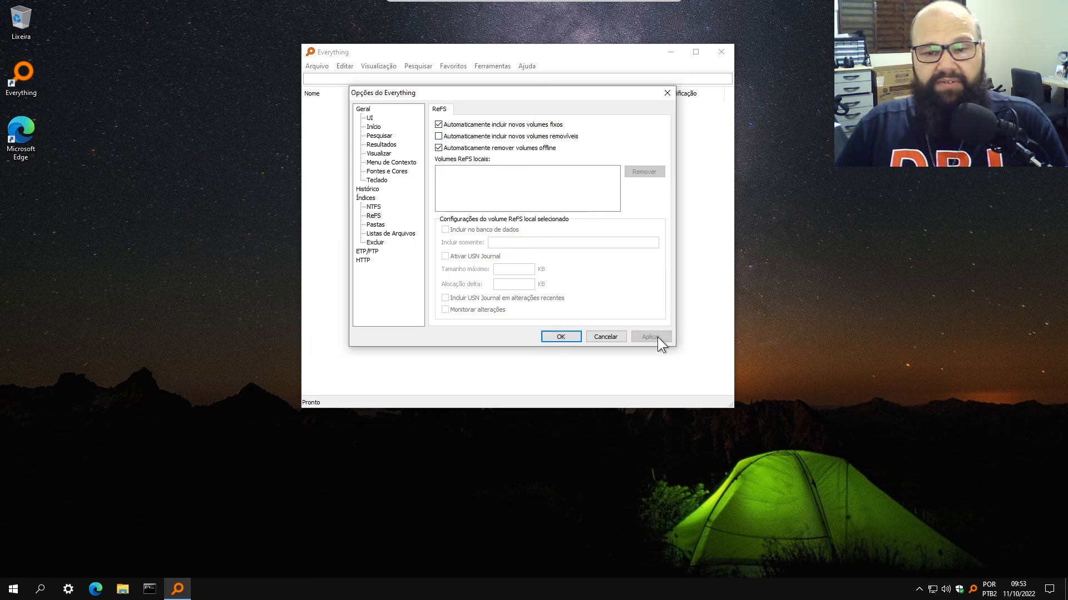
Examine the Pastas index settings and the folder picker for adding folders, then cancel the picker
click(376, 225)
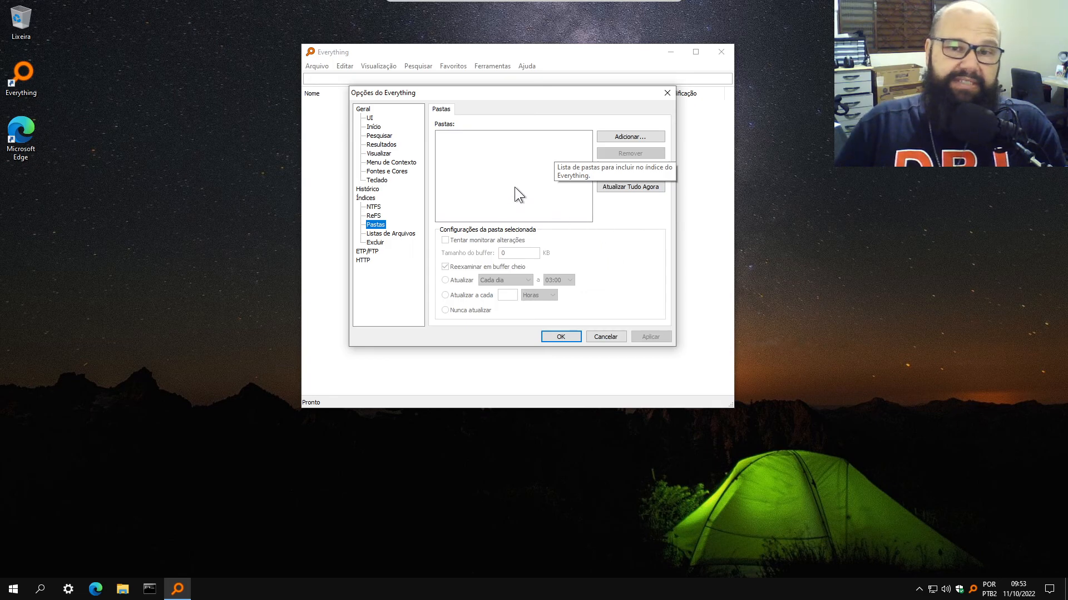
click(613, 136)
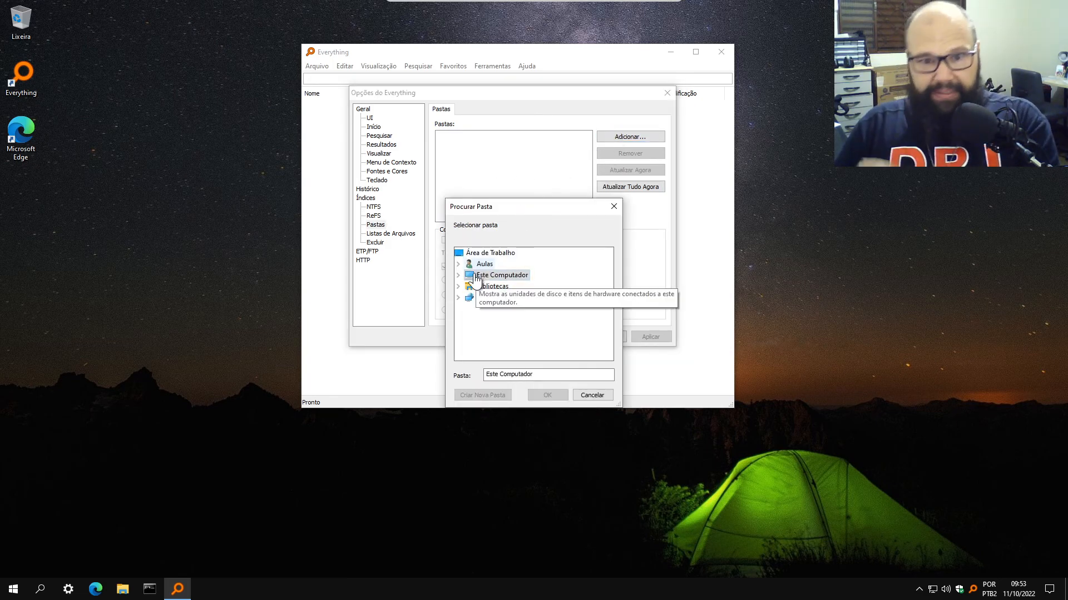
click(582, 394)
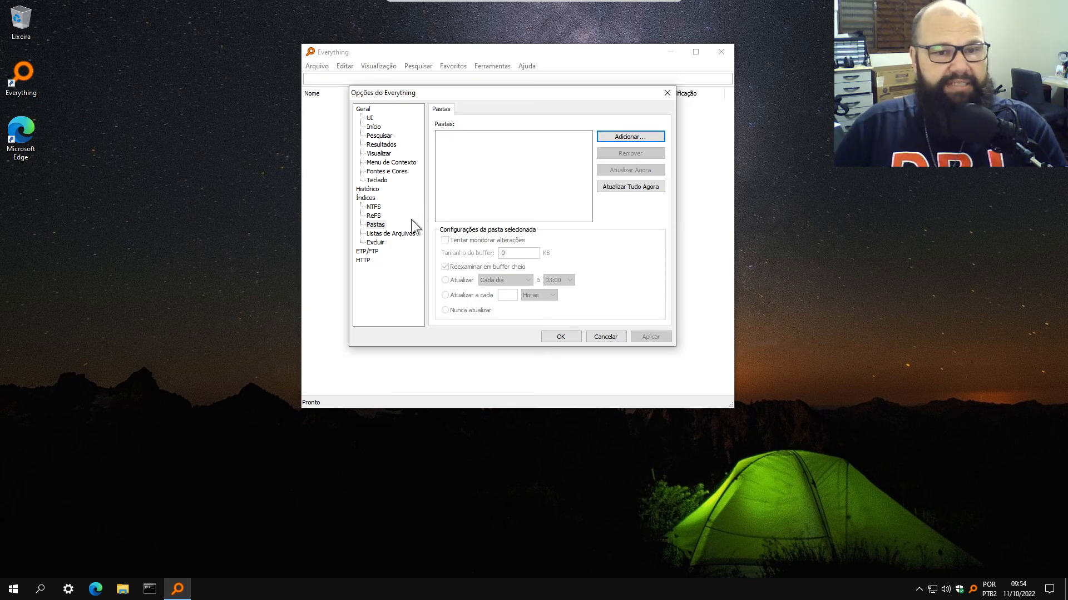
Review the Listas de Arquivos settings and enable Excluir arquivos e pastas do sistema in the exclusion settings, applying and closing the options
click(396, 234)
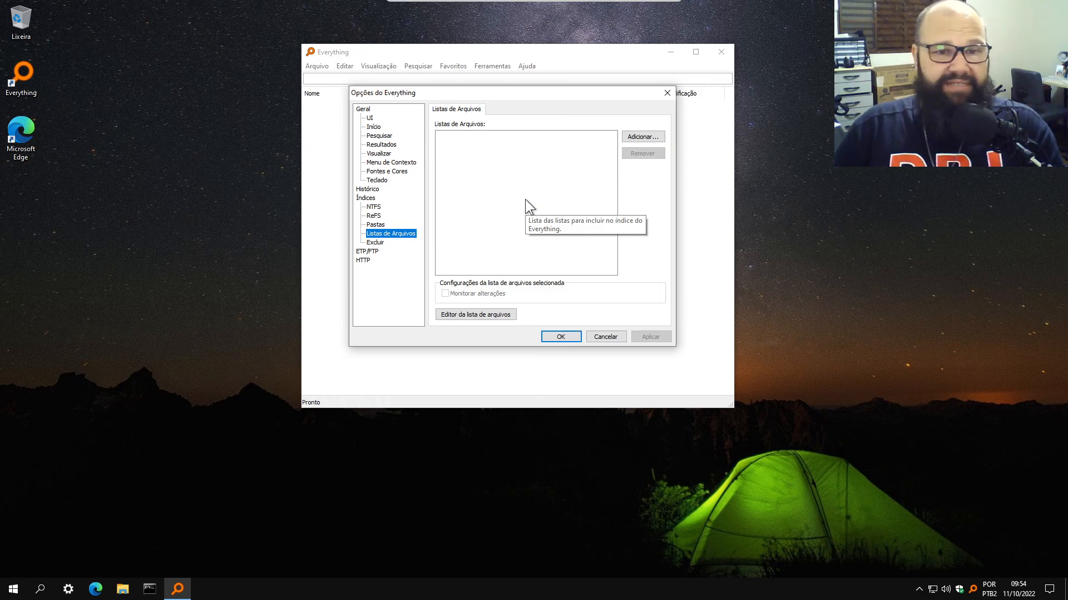
click(377, 243)
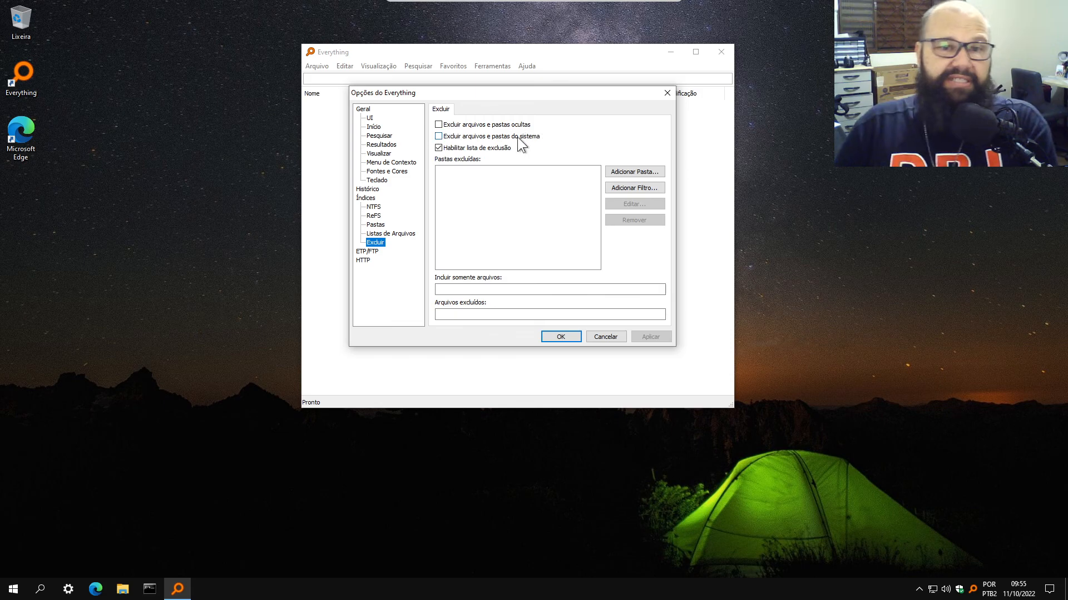
mouse_move(509, 129)
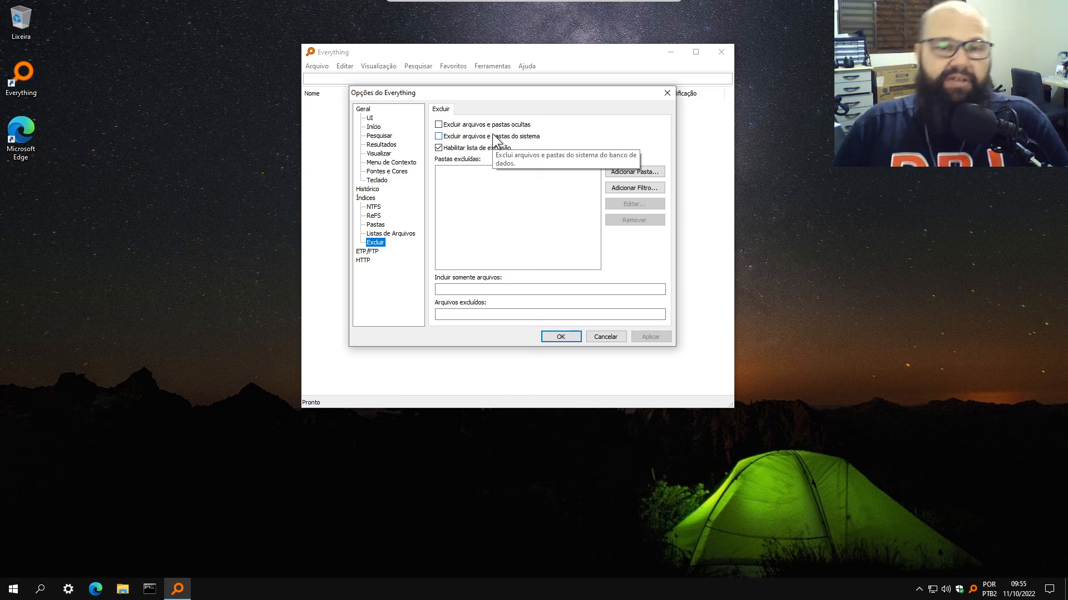
click(493, 136)
mouse_move(593, 123)
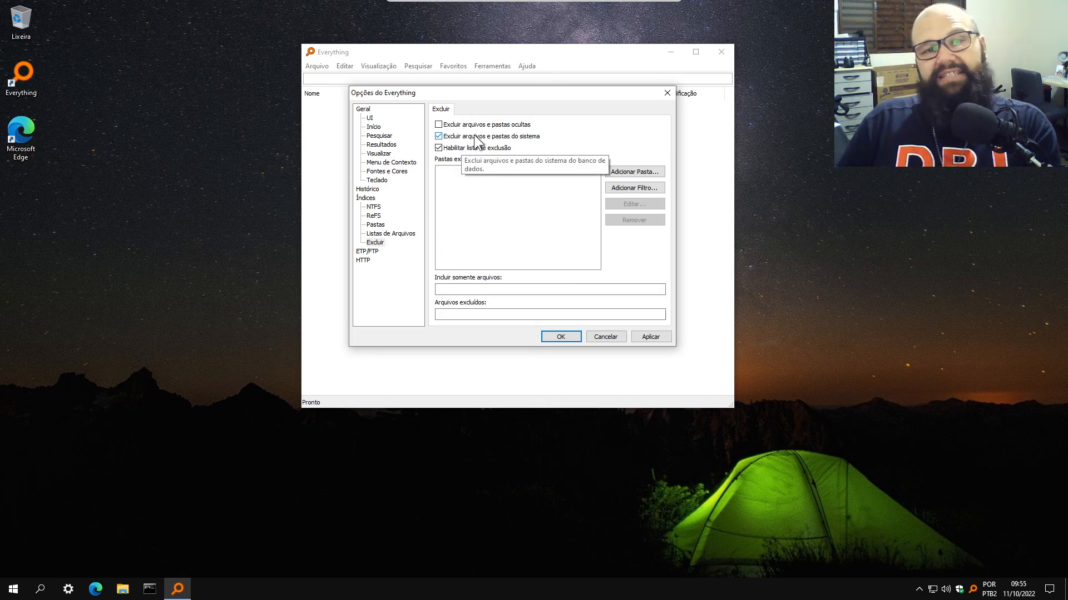
click(655, 337)
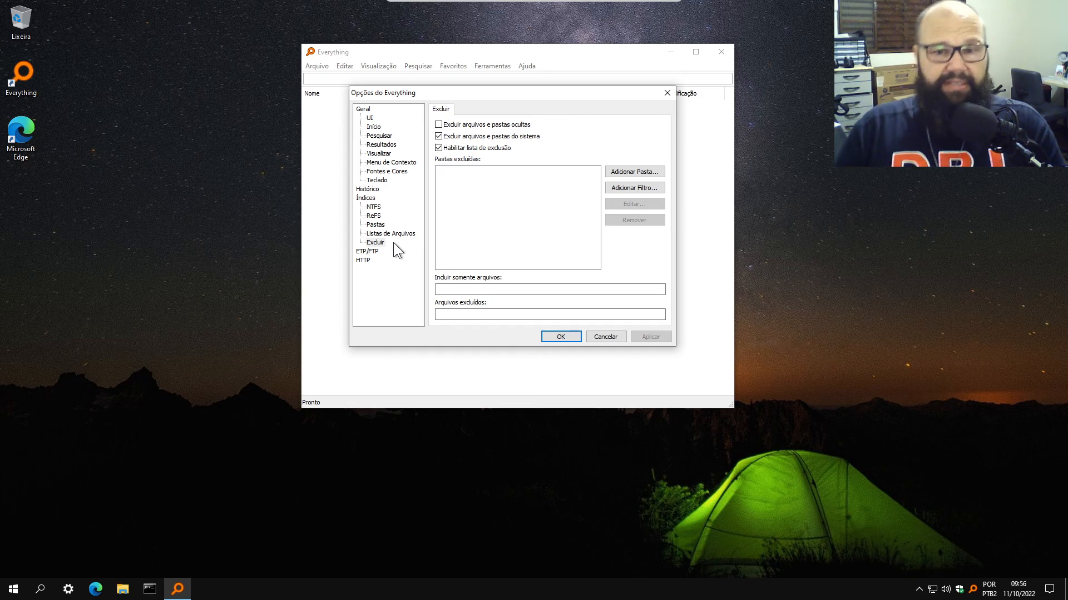
click(569, 336)
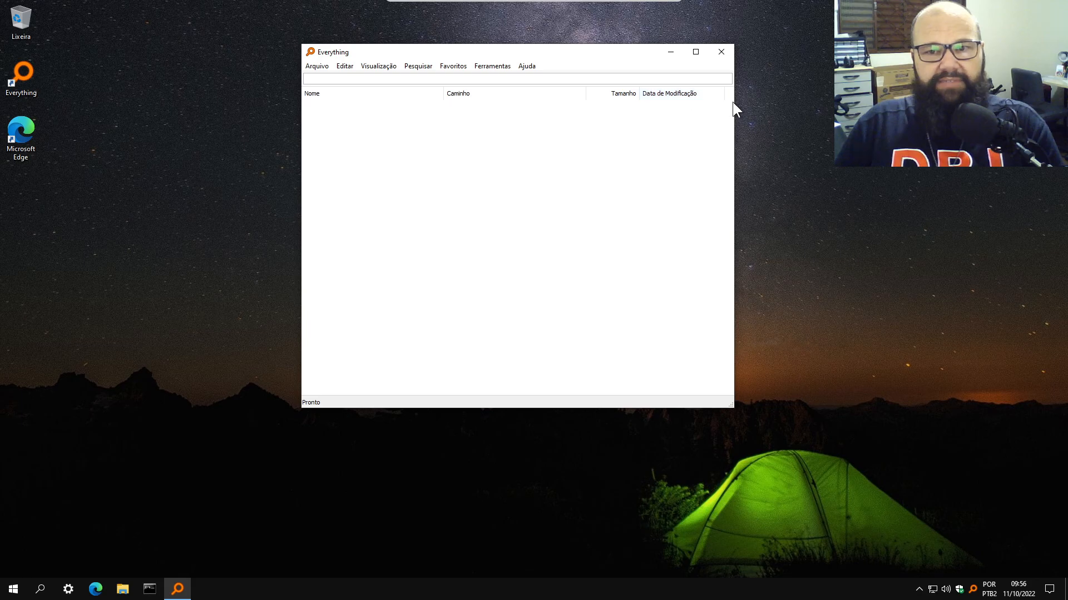
Widen and reposition the Everything window, and add the Data de Criação and Contagem de execuções columns to the results list
drag(733, 102, 942, 102)
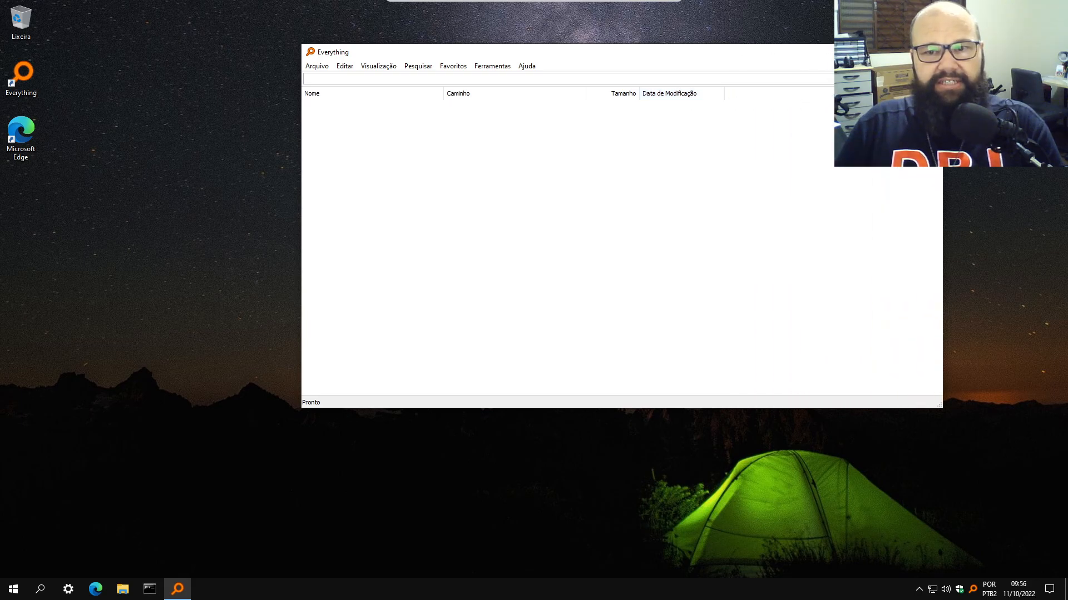
drag(553, 68, 584, 52)
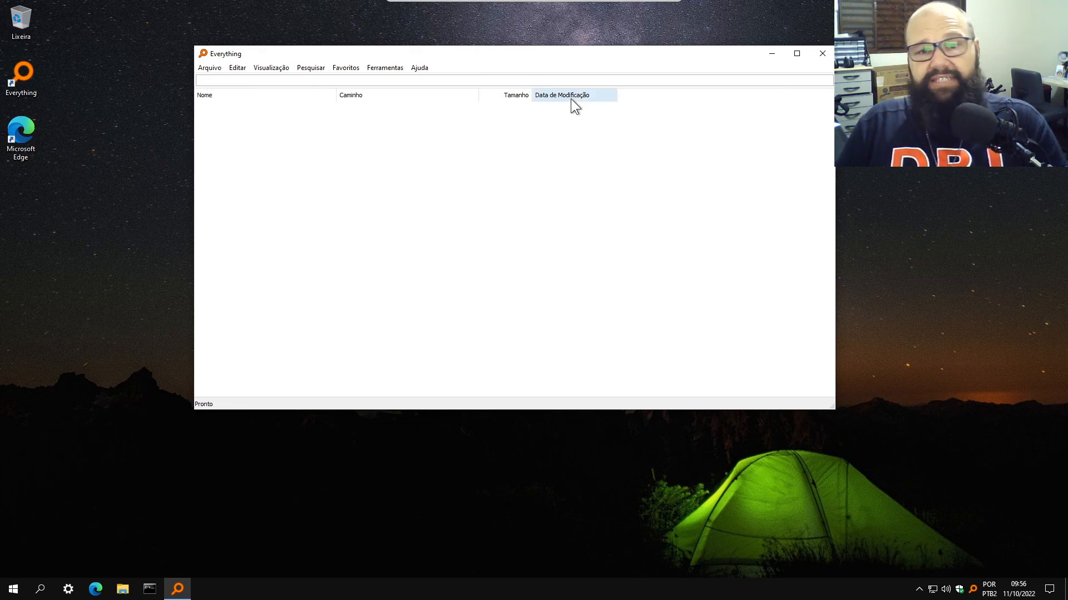
right_click(634, 96)
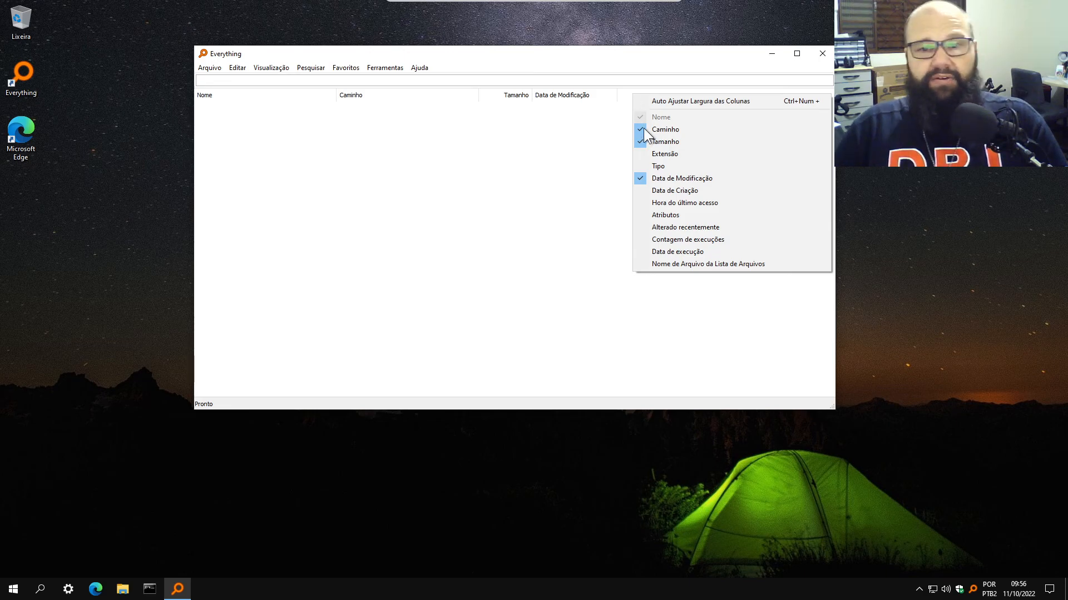
click(666, 191)
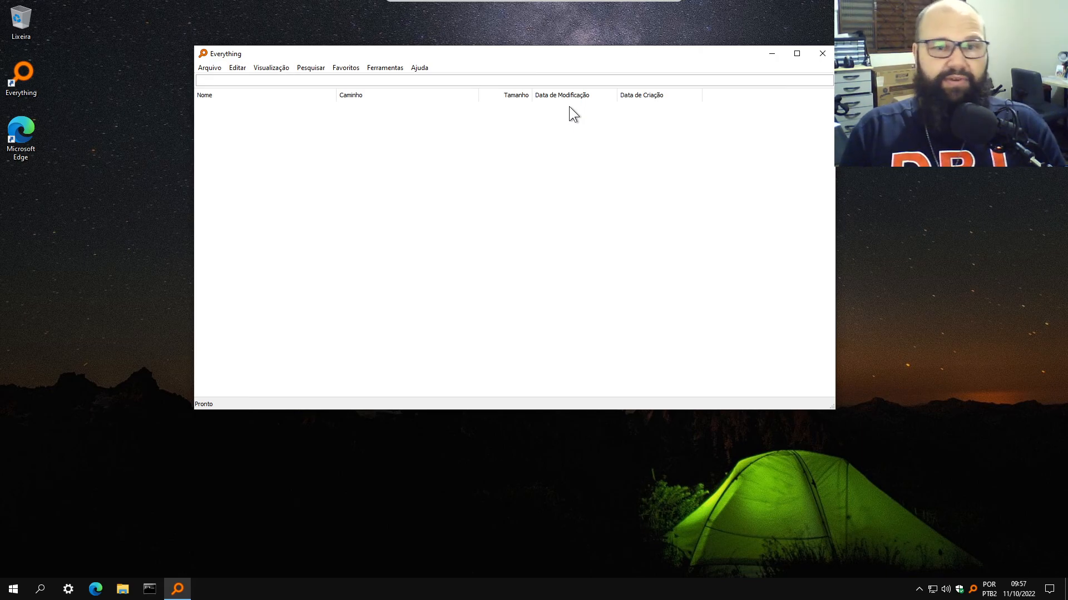
right_click(716, 94)
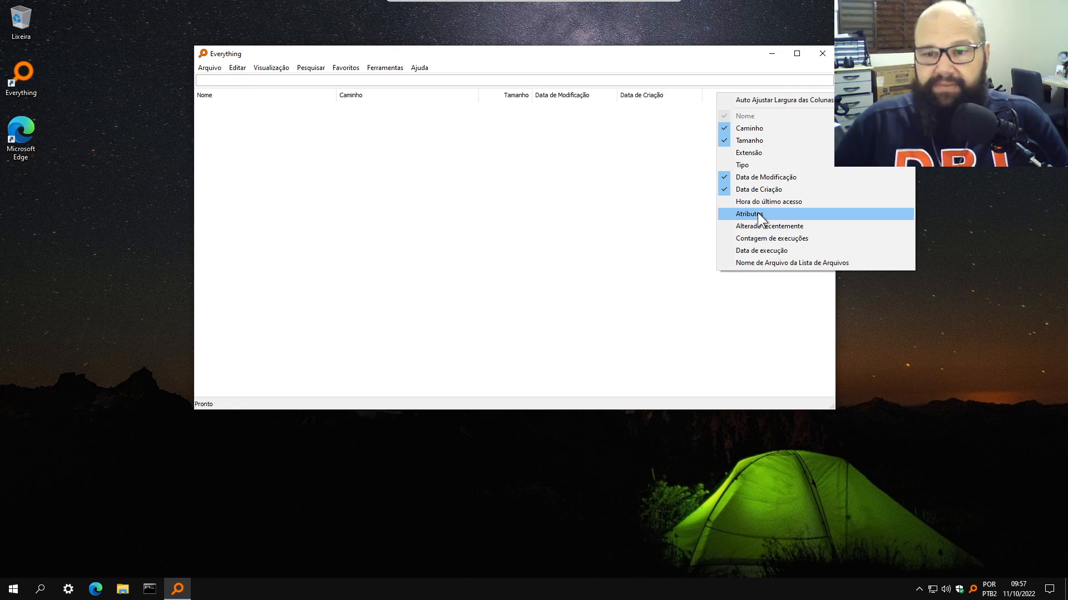
click(805, 238)
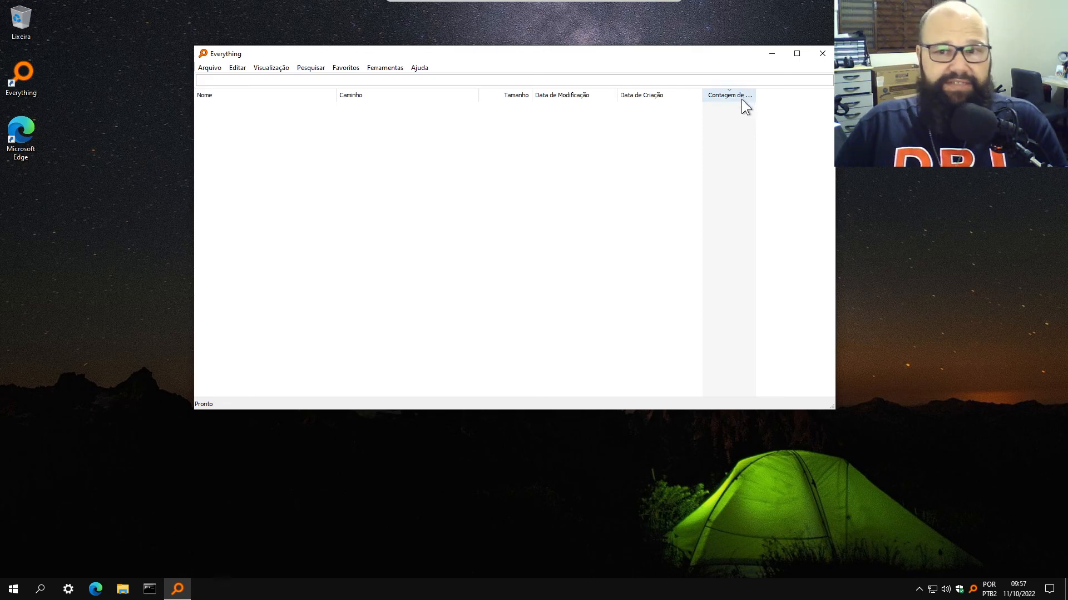
right_click(772, 94)
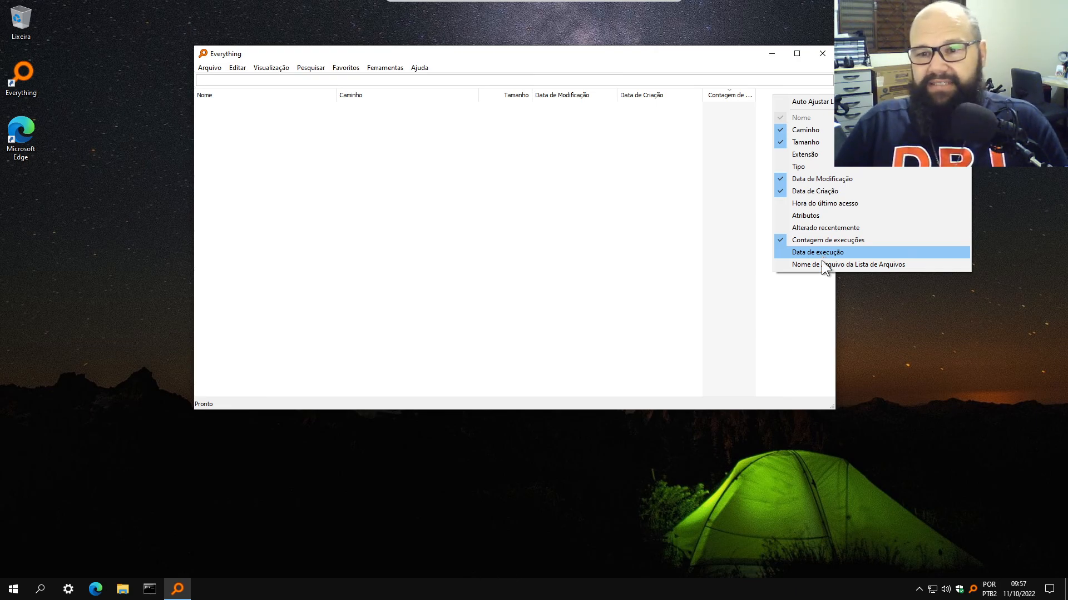
click(804, 302)
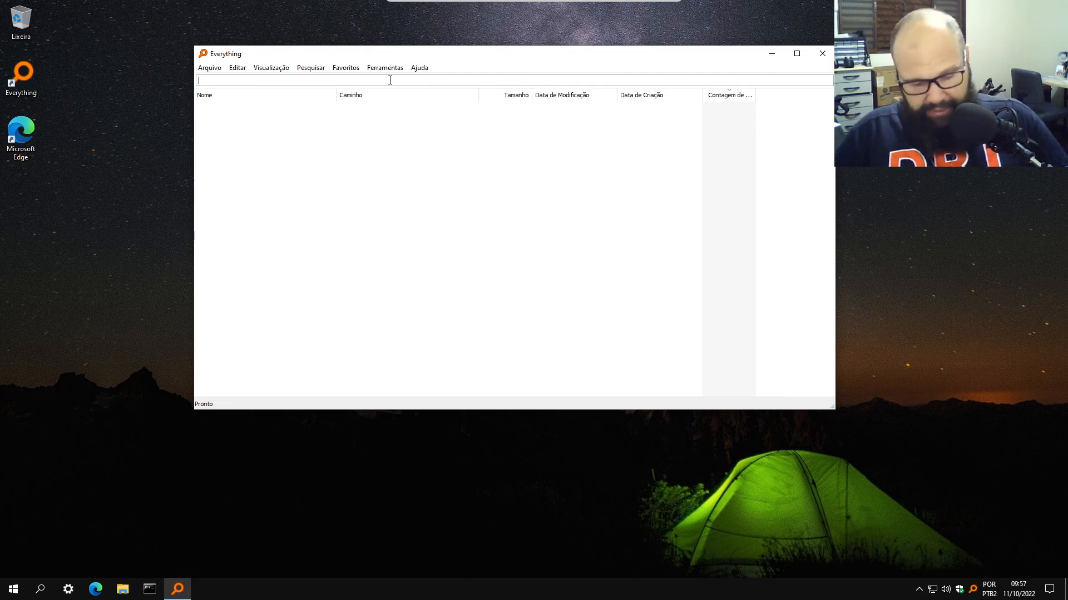
Search for "every" and widen the Nome column to show more of the long file name
text(ev)
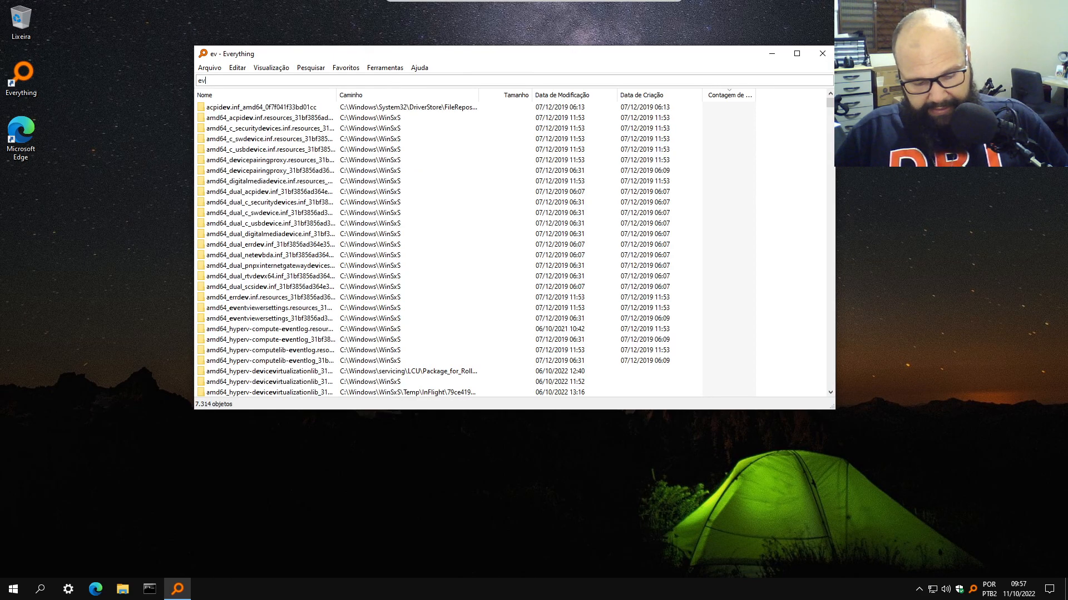
text(ery)
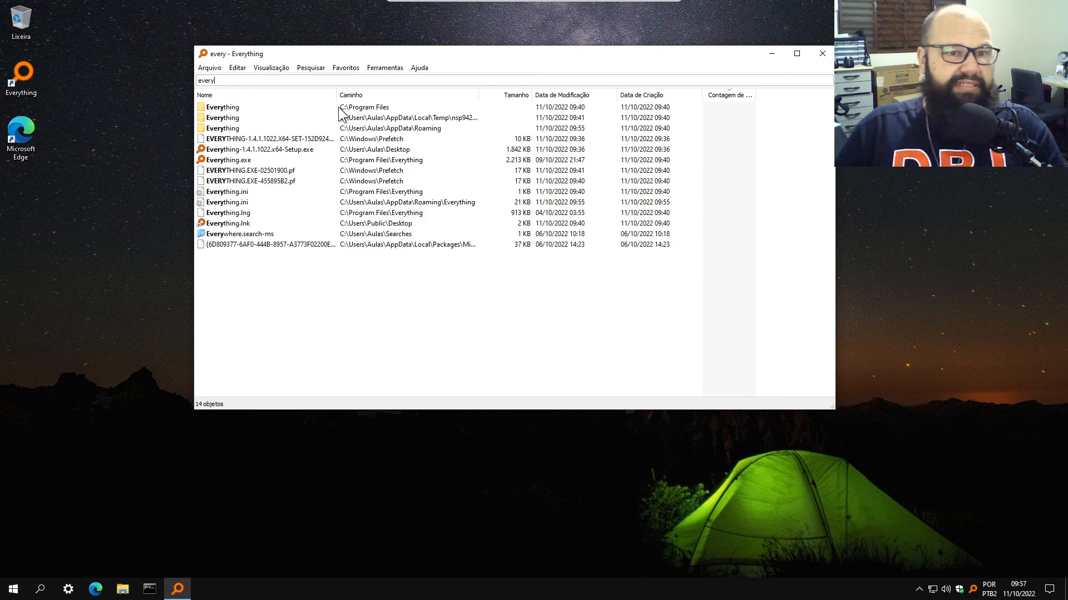
drag(337, 95, 378, 95)
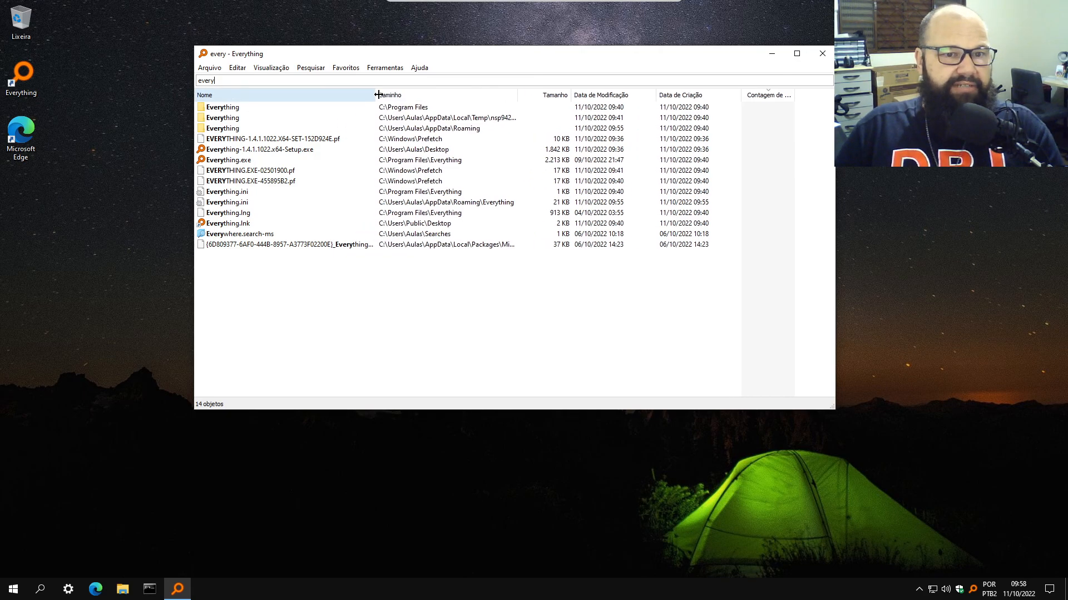
click(243, 245)
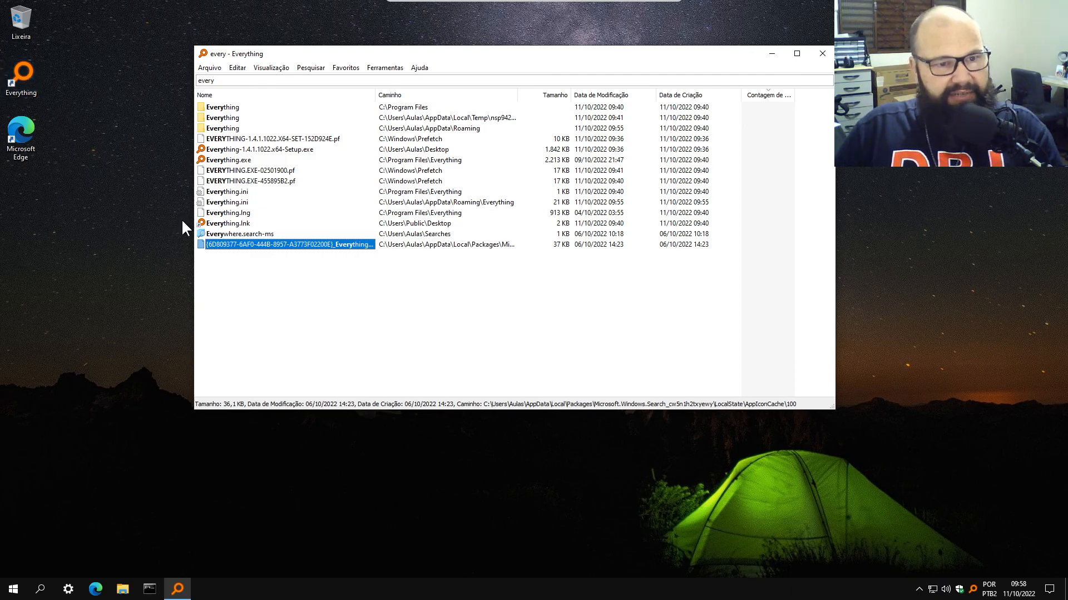
click(245, 288)
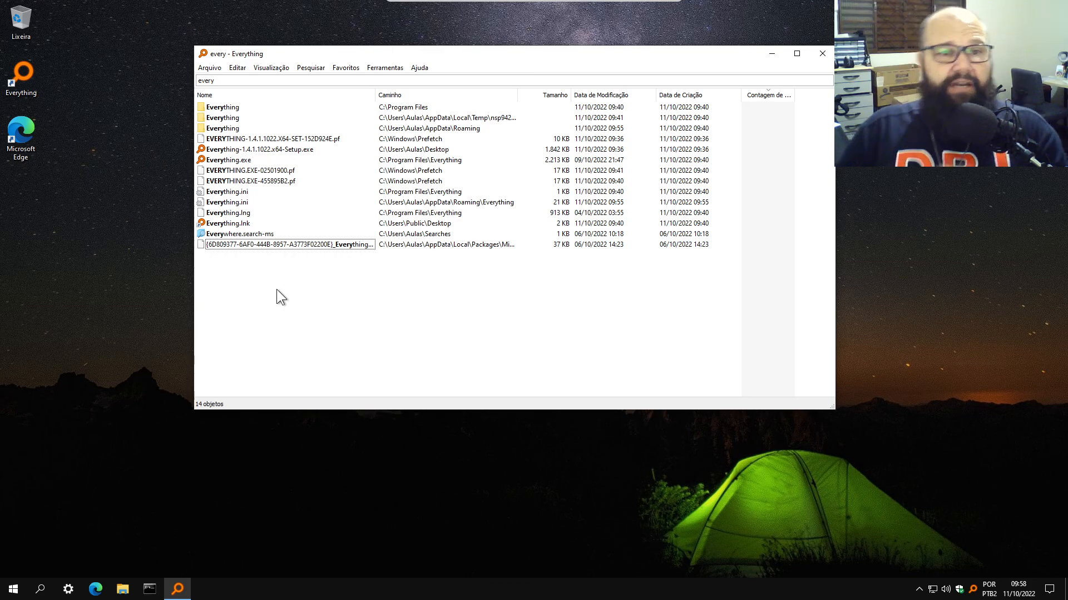
Try case-sensitive matching on the "every" search and switch it back off
click(315, 66)
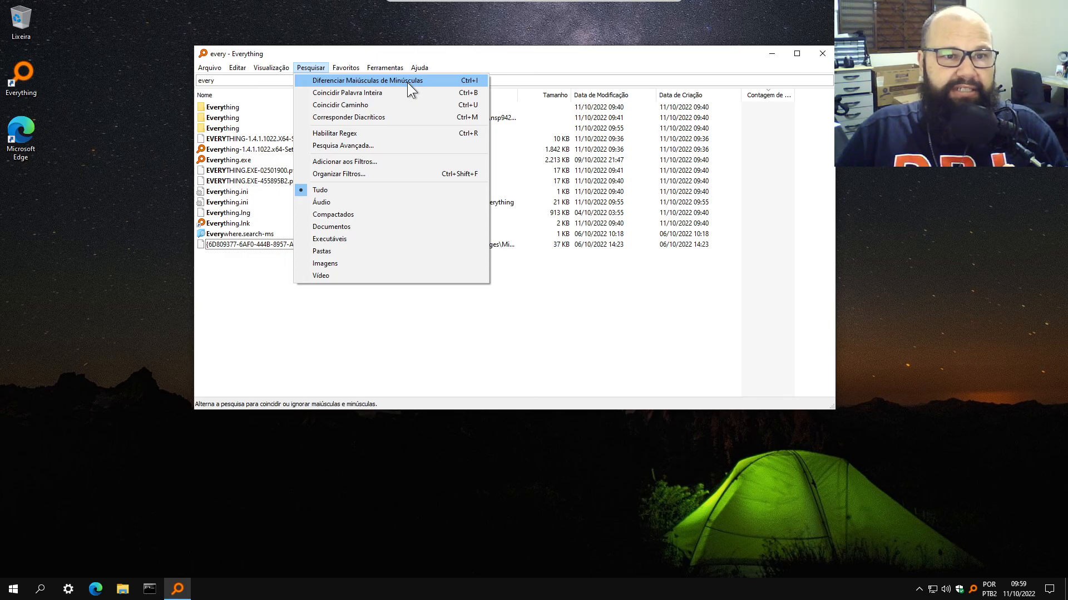
click(407, 81)
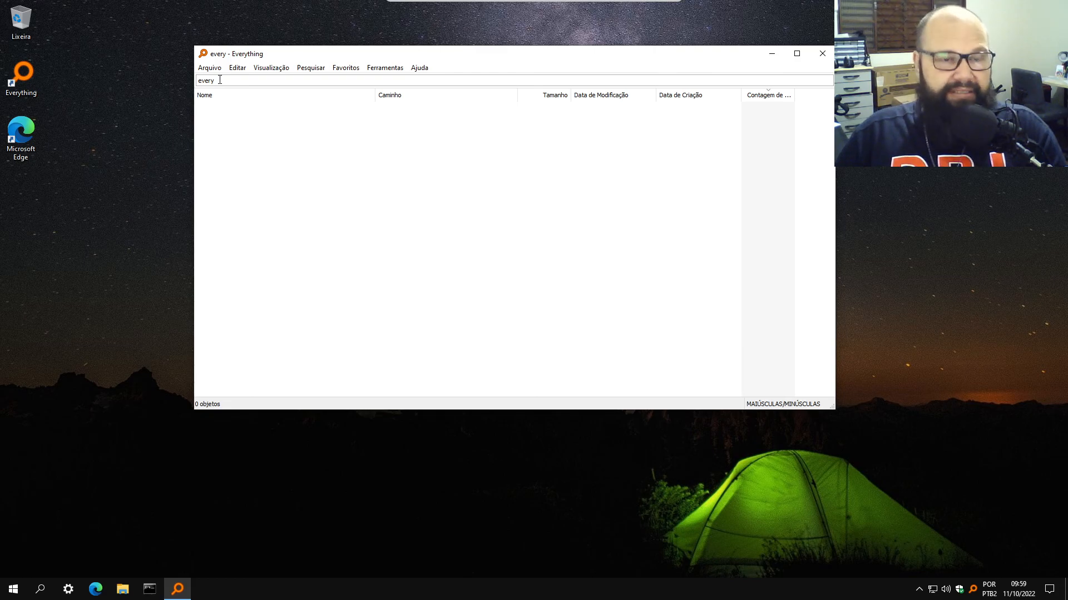
click(311, 68)
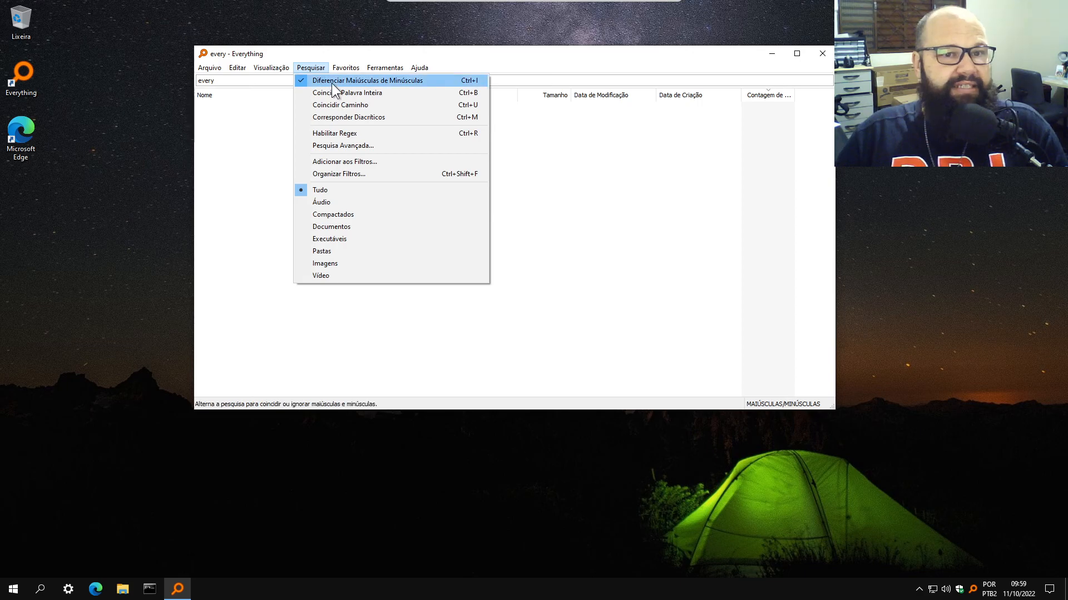
click(331, 82)
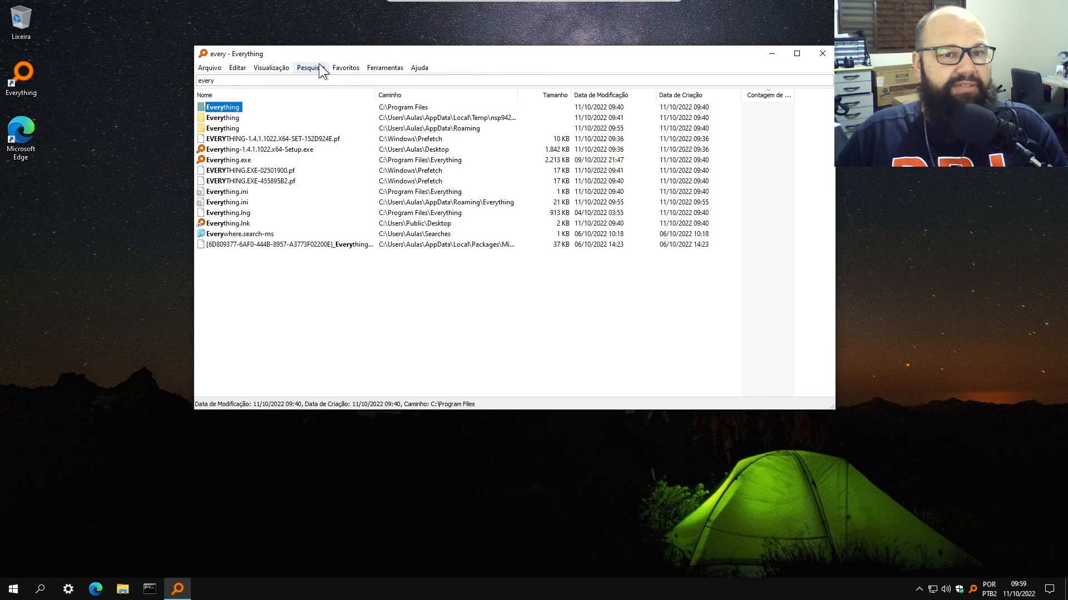
Try the Pastas and Imagens filters on the "every" search and switch back to Tudo
click(320, 66)
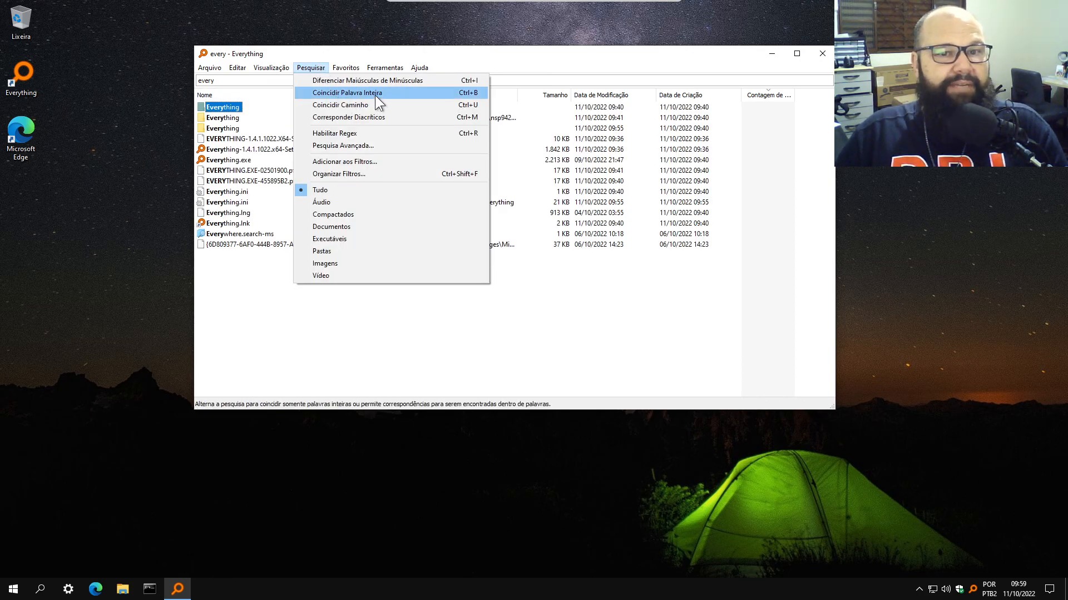
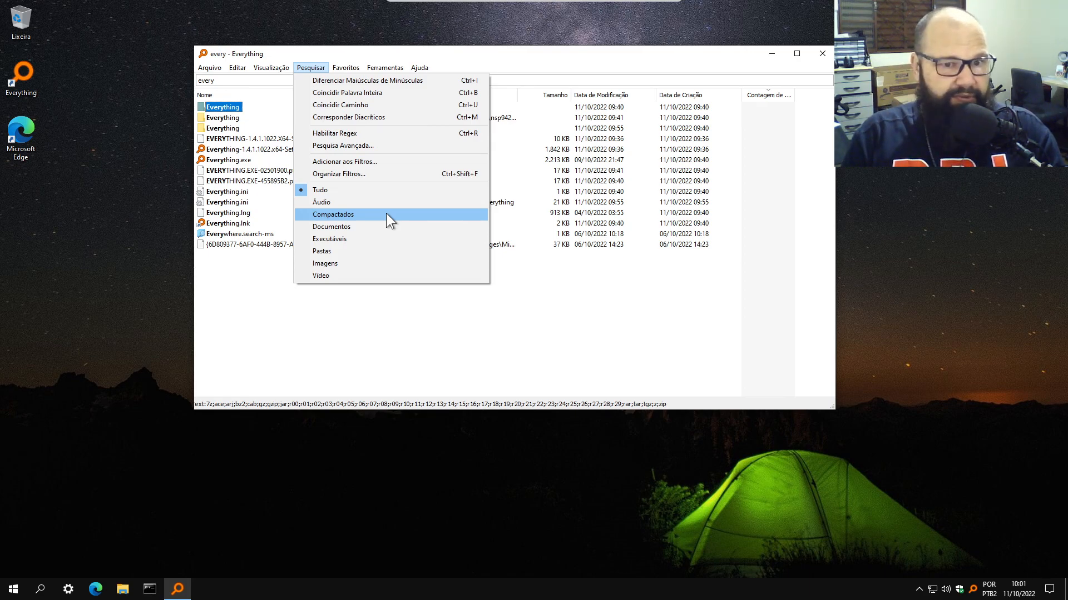
click(382, 249)
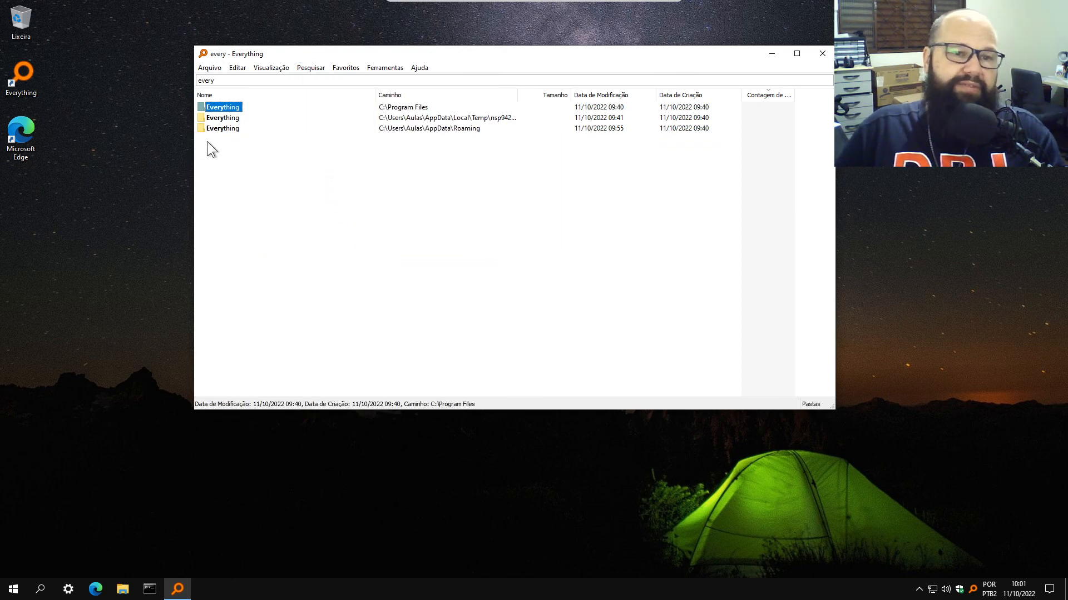
click(309, 69)
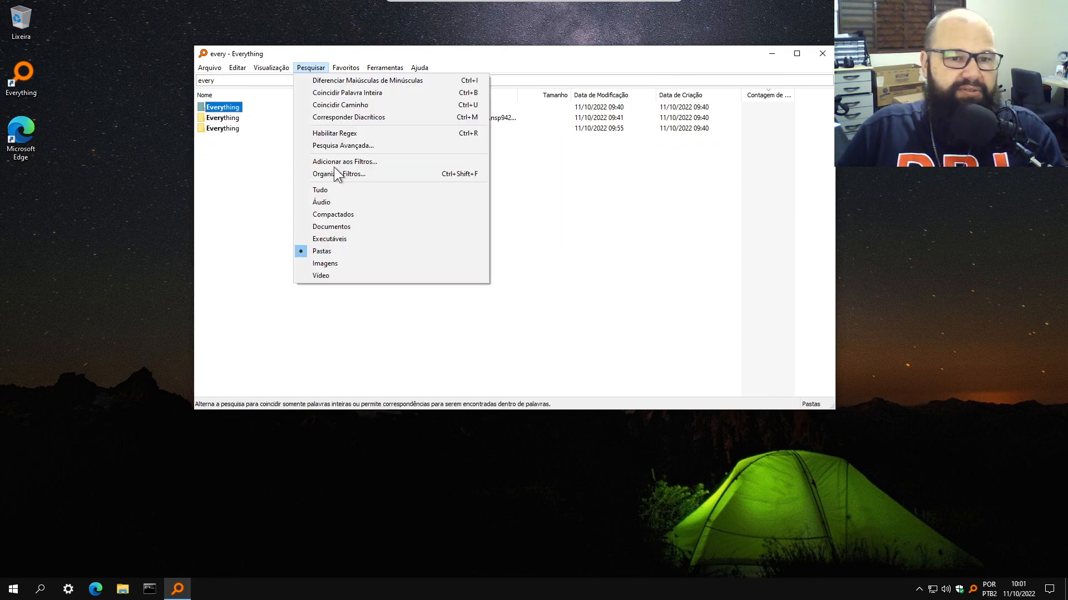
click(340, 264)
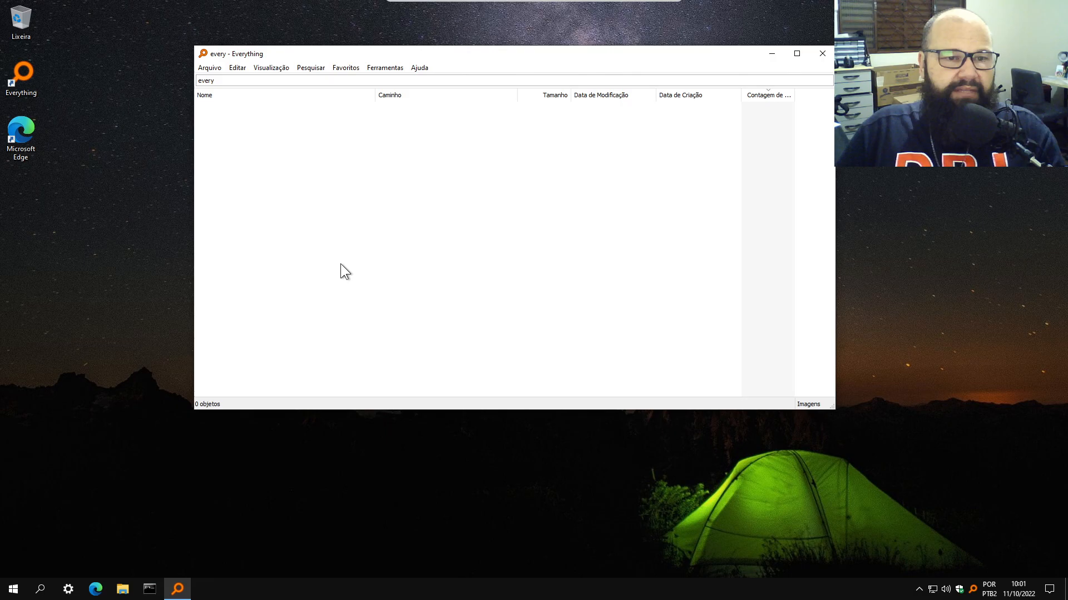
click(306, 71)
click(337, 191)
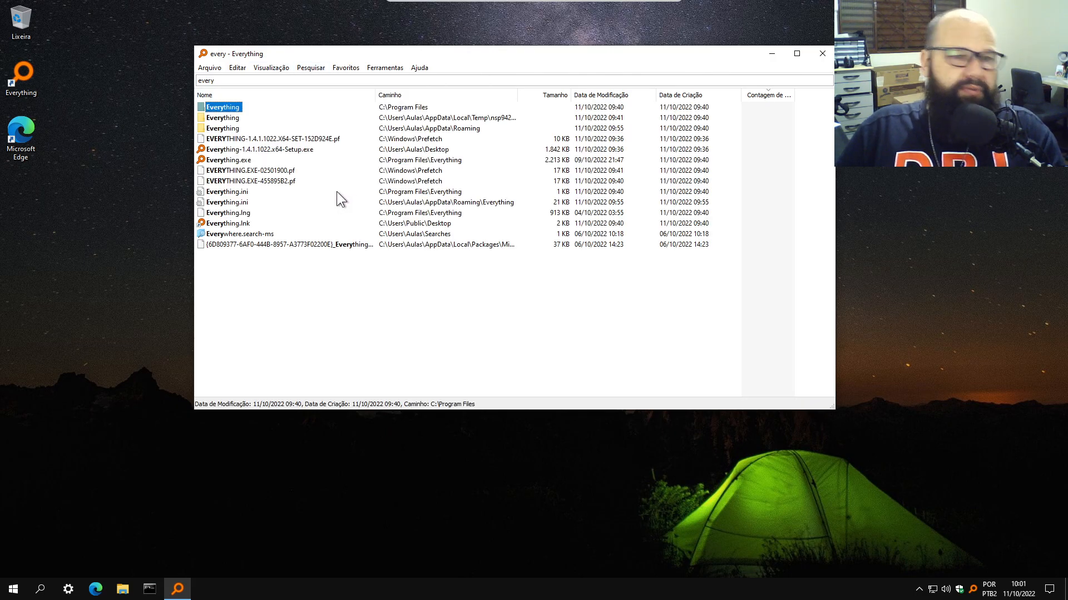
Examine the Documentos filter's match options, search extensions and macro in the filter organizer, and cancel the edit
click(311, 67)
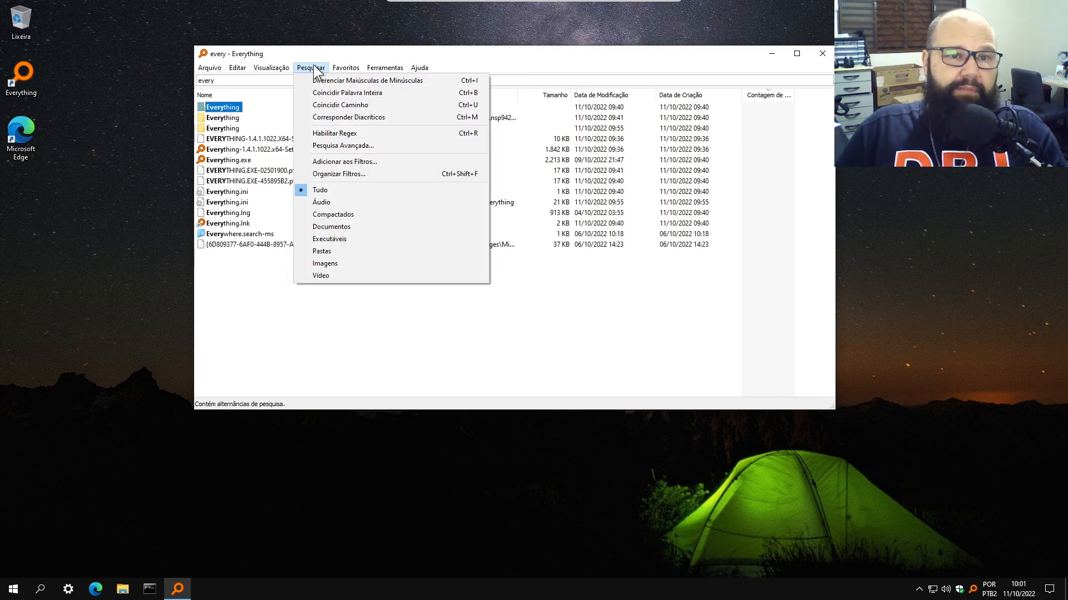
click(359, 176)
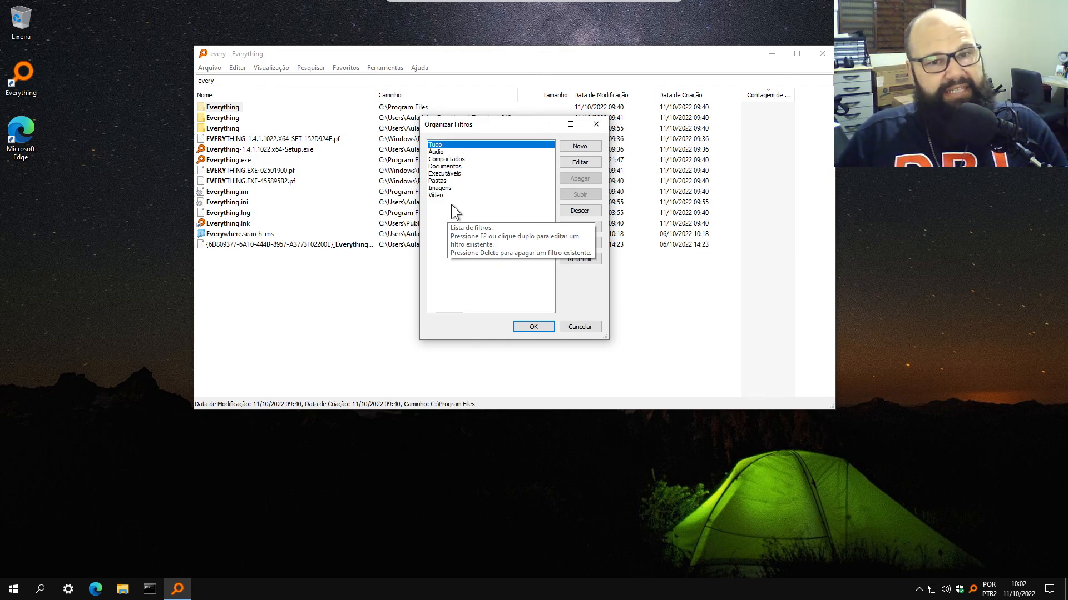
click(448, 166)
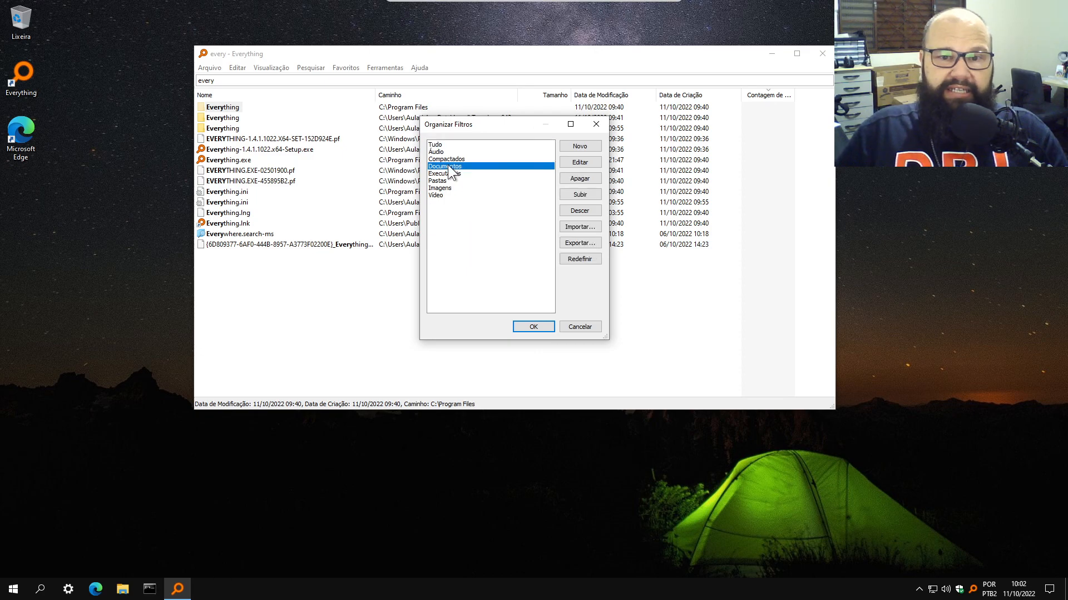
click(587, 161)
drag(546, 157, 701, 101)
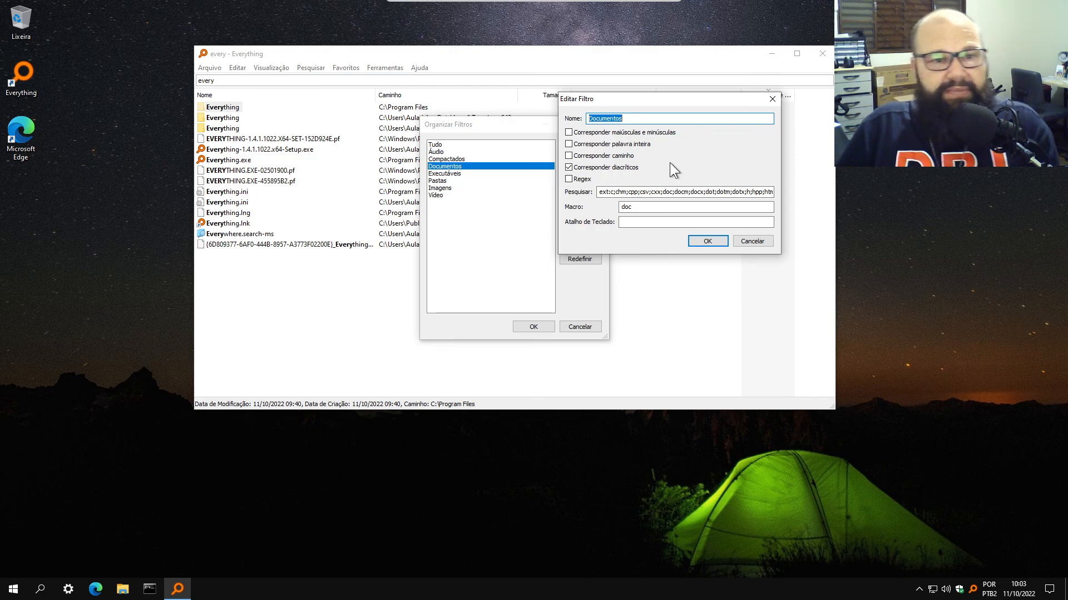
click(749, 242)
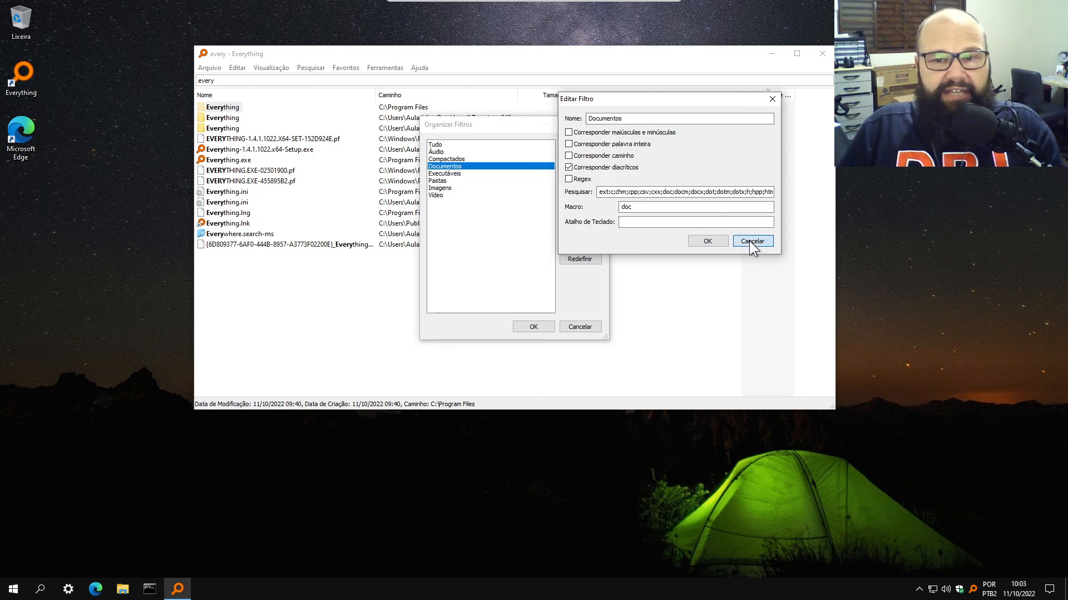
Examine the Executáveis filter's search extensions and macro in the filter organizer, cancel the edit and close the organizer
click(446, 174)
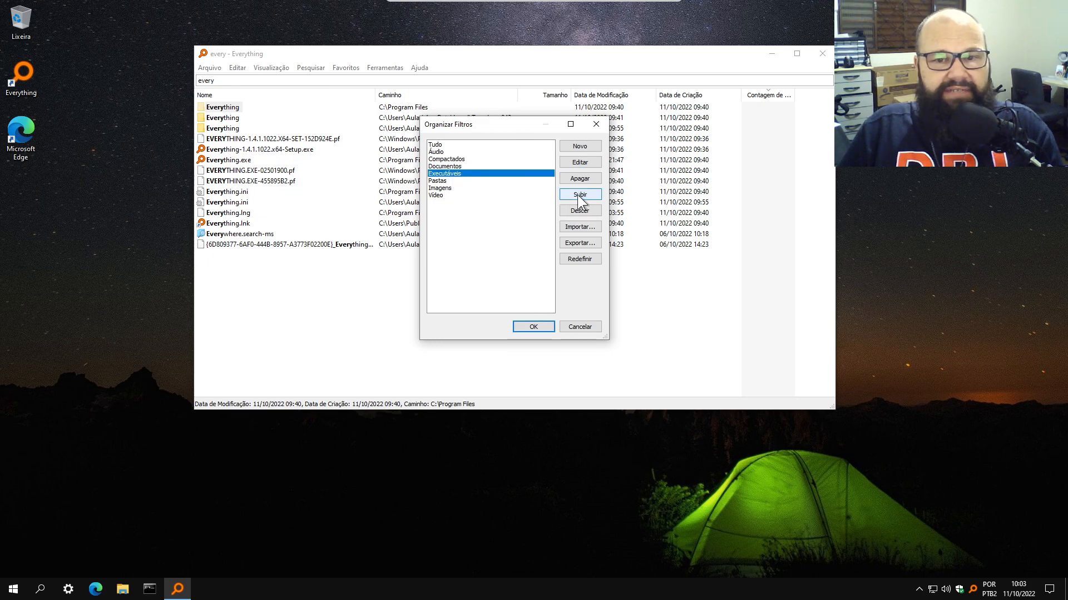
click(585, 163)
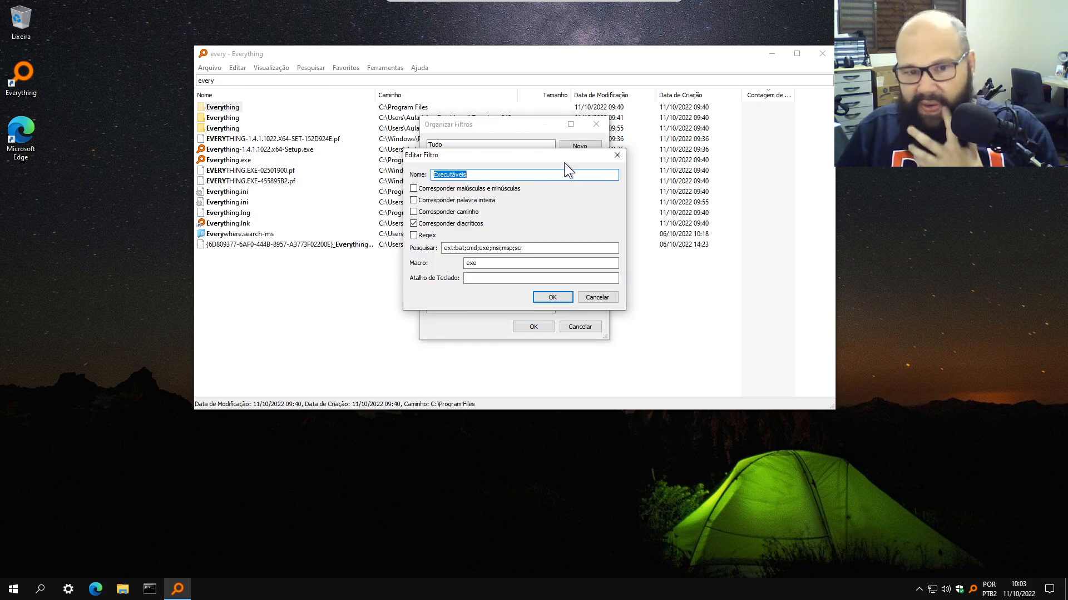
drag(529, 152, 728, 123)
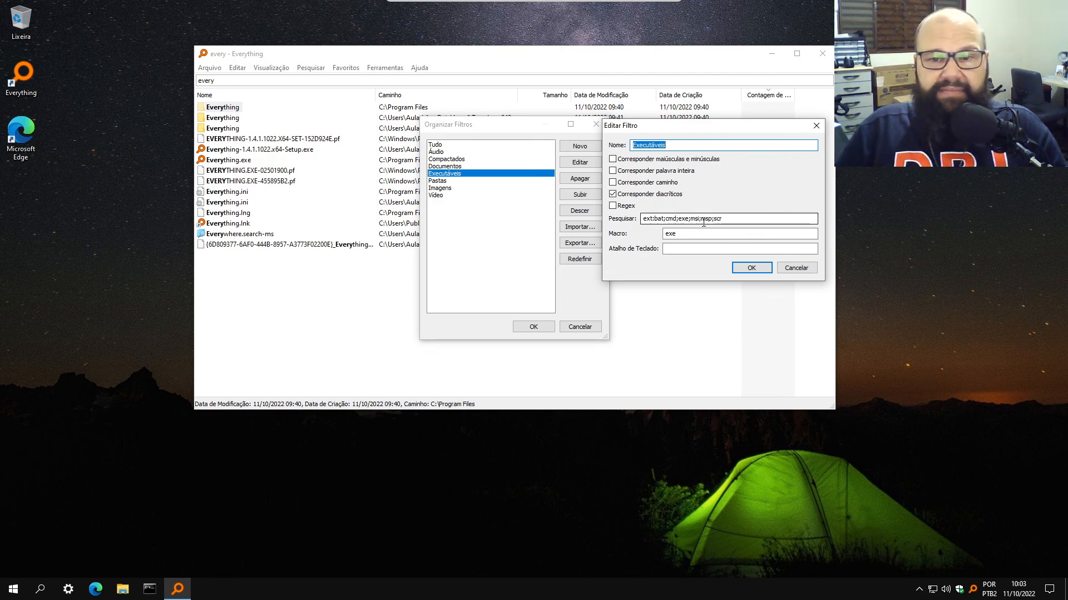
mouse_move(696, 234)
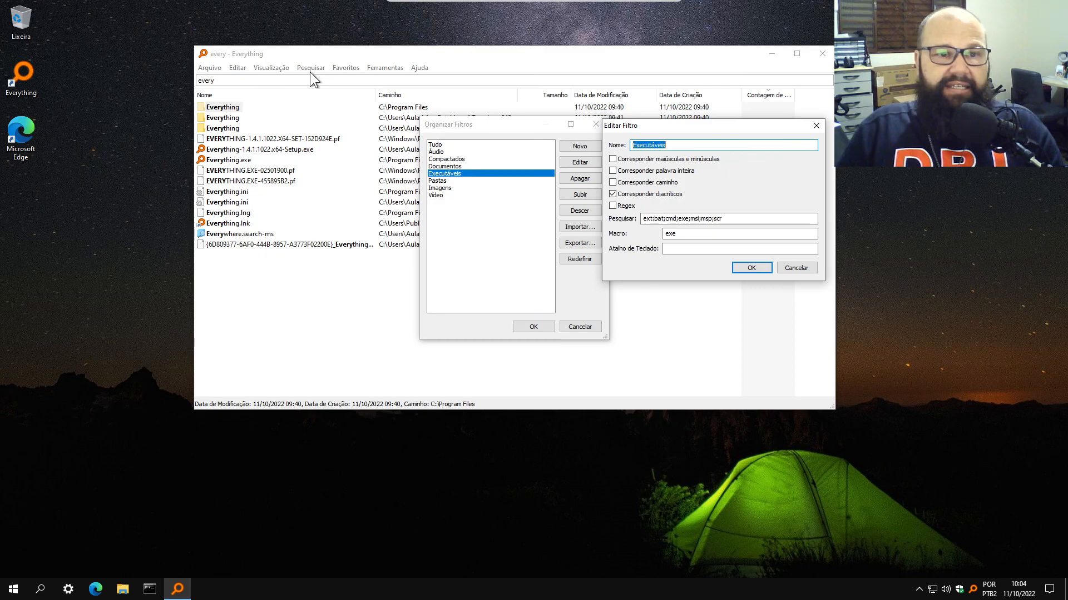
click(794, 267)
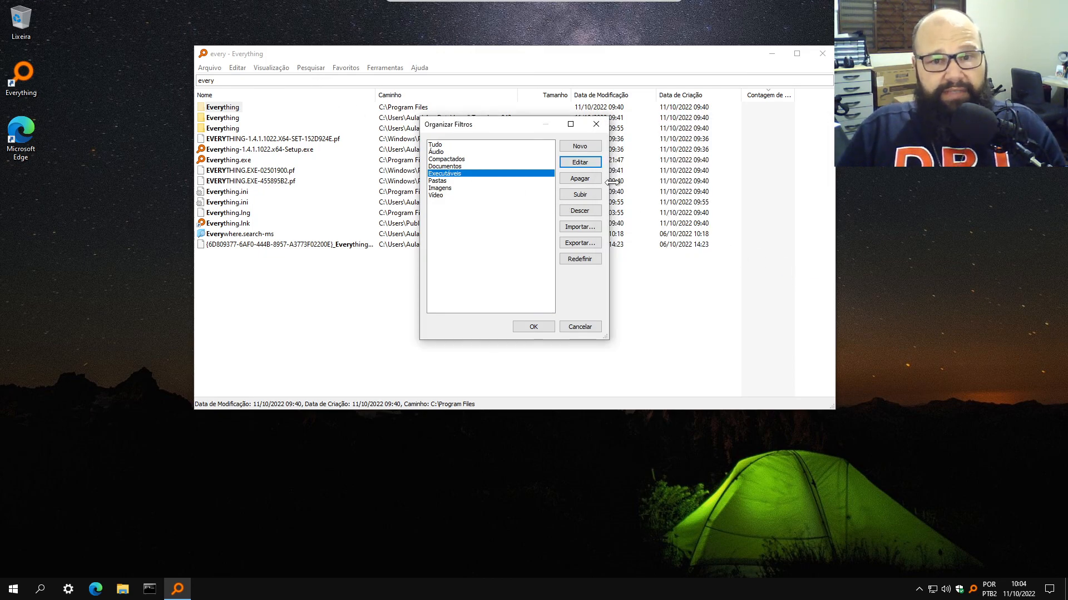
click(596, 125)
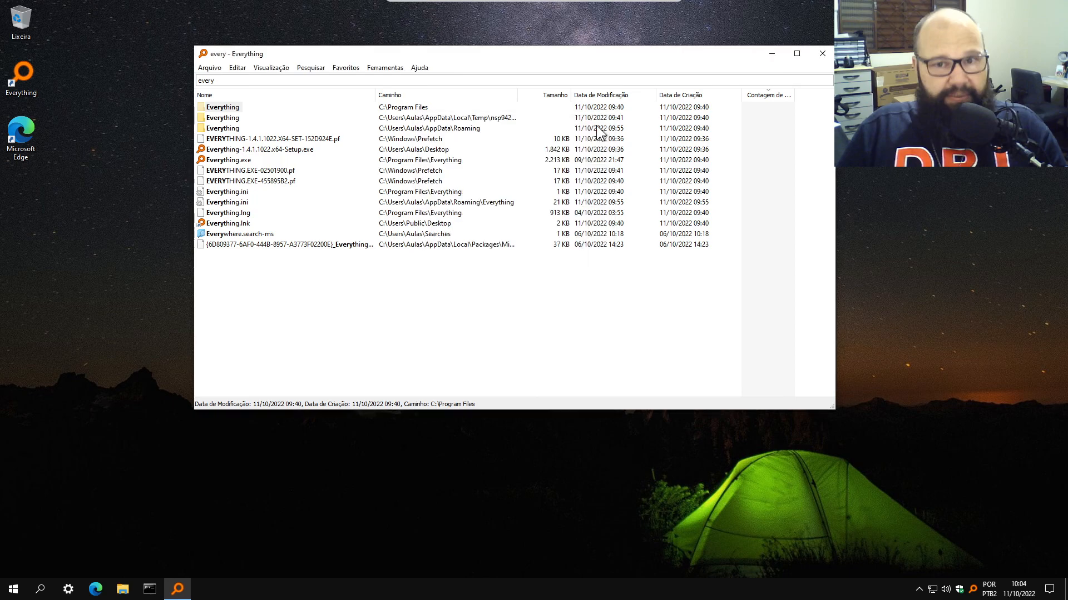
Search for "every" among executables only by using the filter macro in the query "exe: every"
click(314, 67)
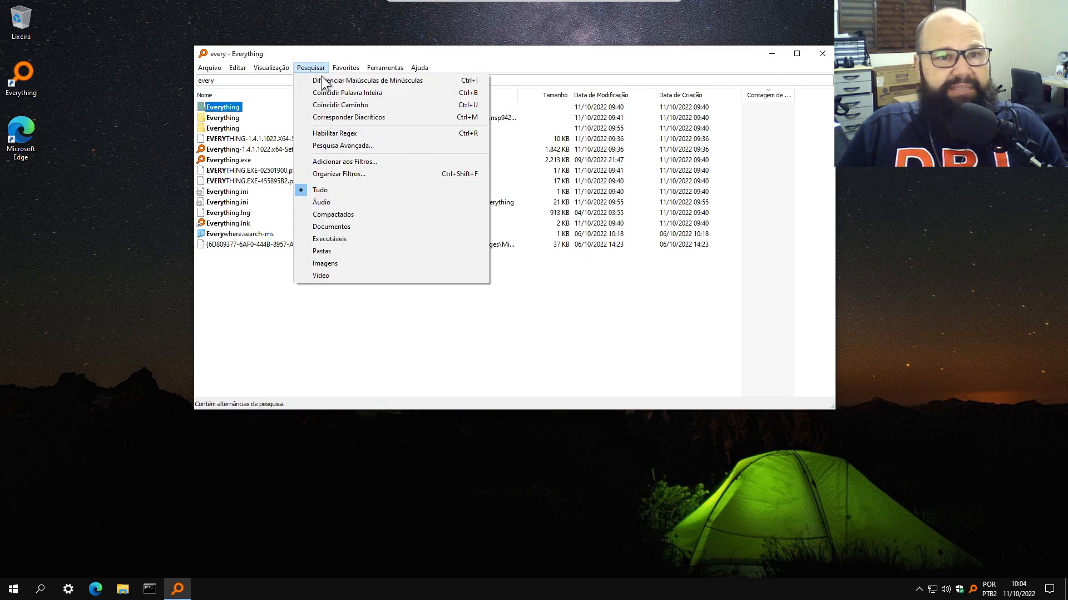
click(401, 321)
click(240, 76)
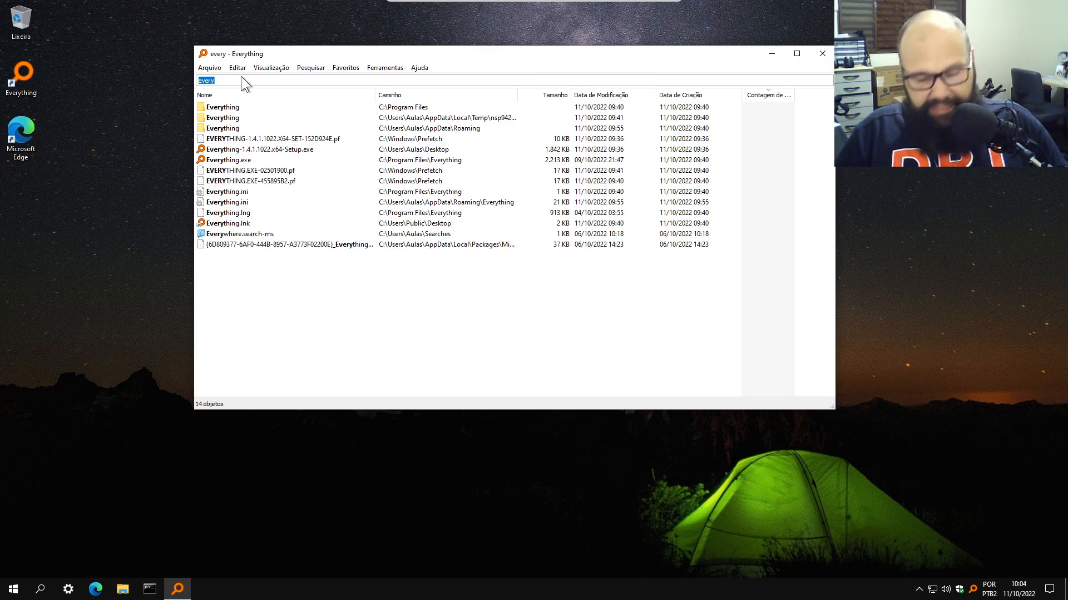
key(BackSpace)
text(exe:)
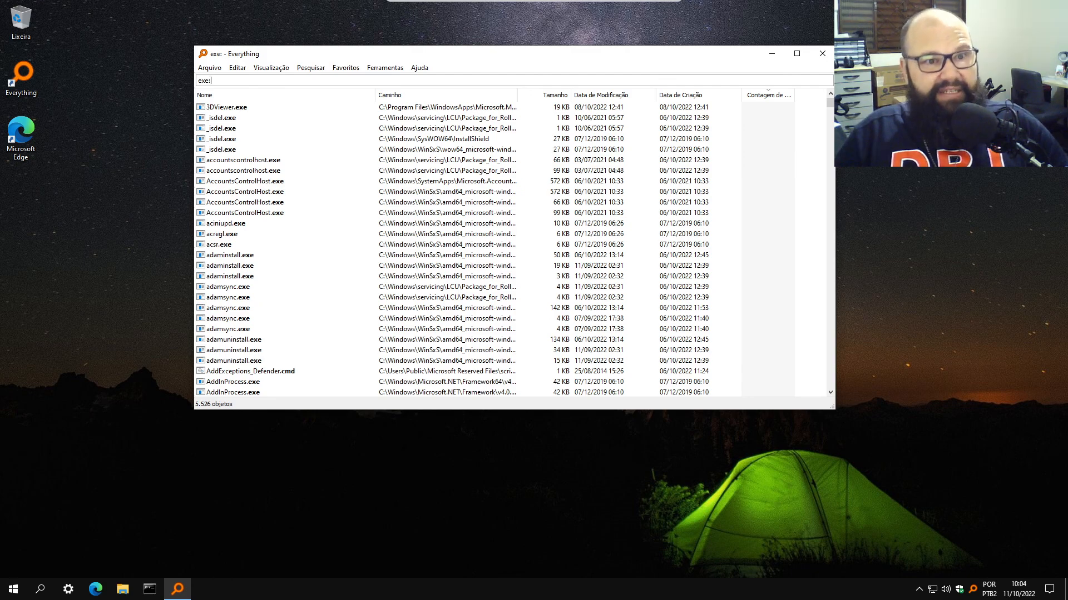
text( every)
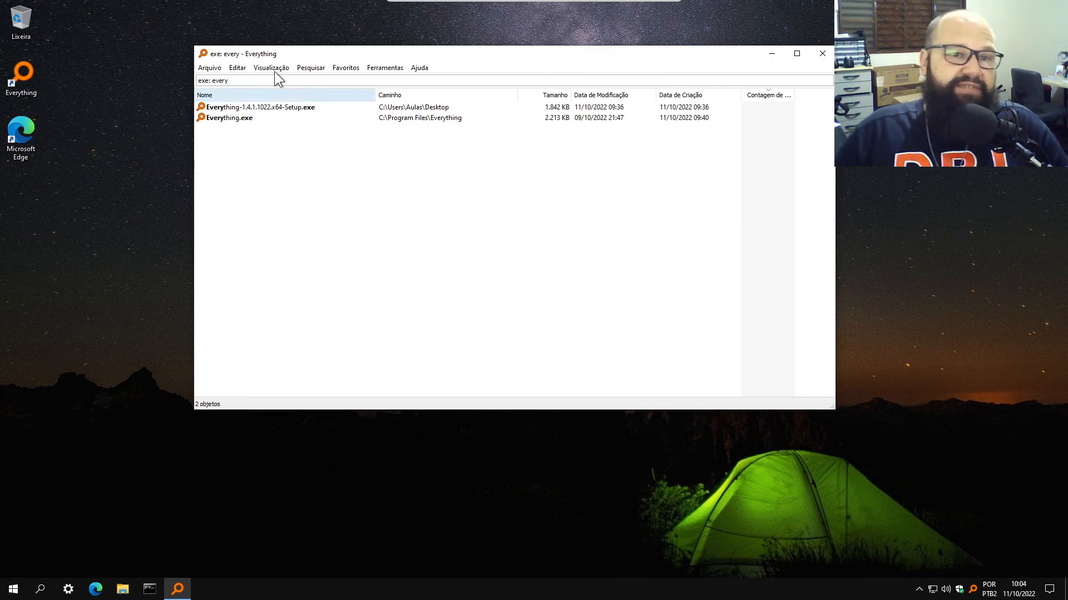
click(313, 67)
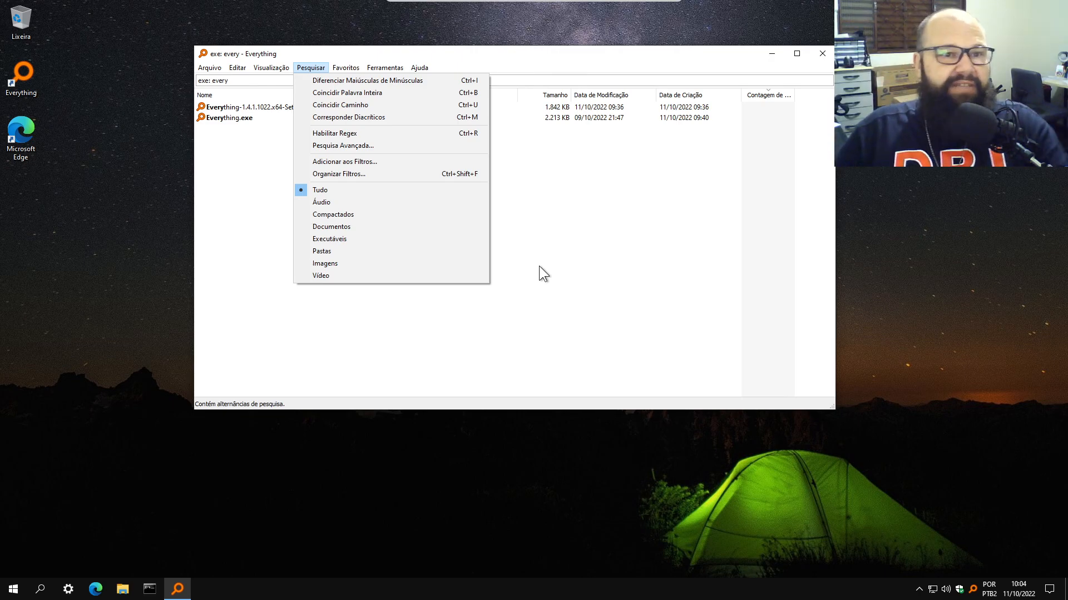
Search for plain "every" again, try the Executáveis filter on it and switch back to Tudo
click(234, 81)
drag(234, 81, 95, 78)
text(e4)
key(BackSpace)
text(very)
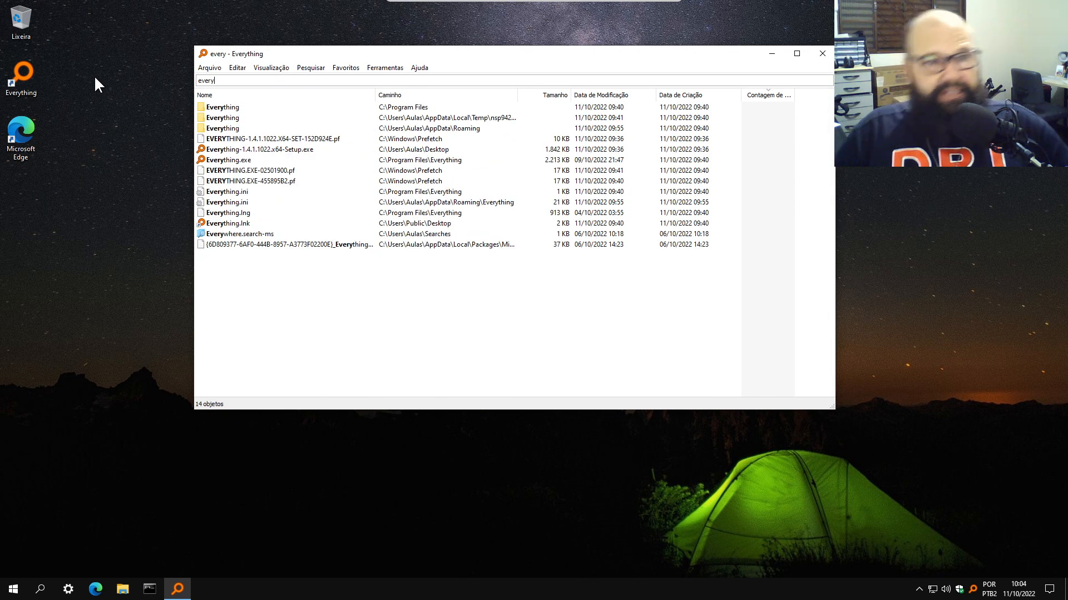
click(311, 67)
click(363, 236)
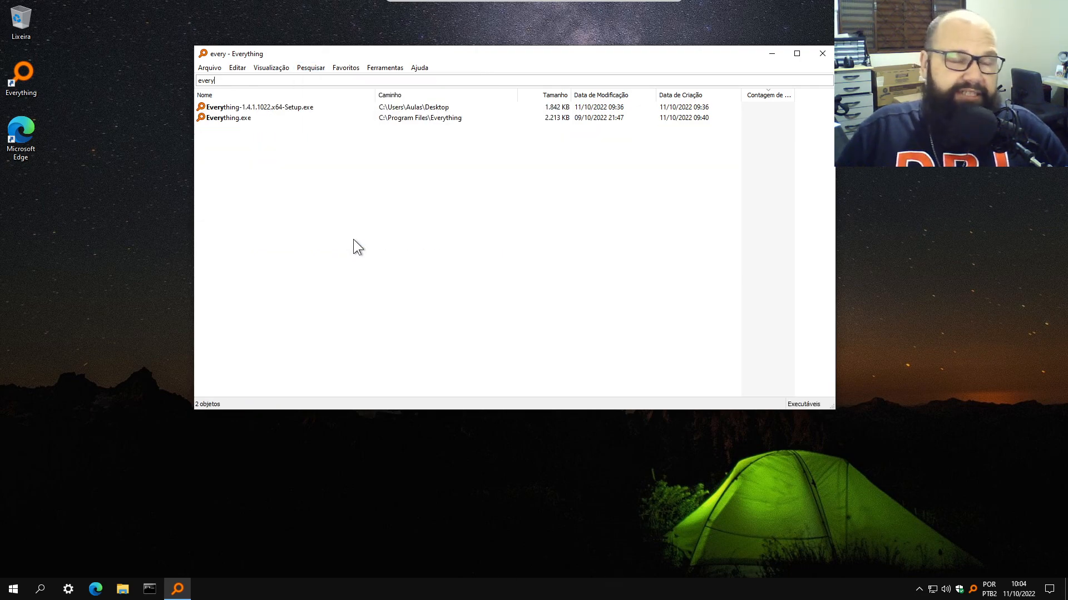
click(310, 71)
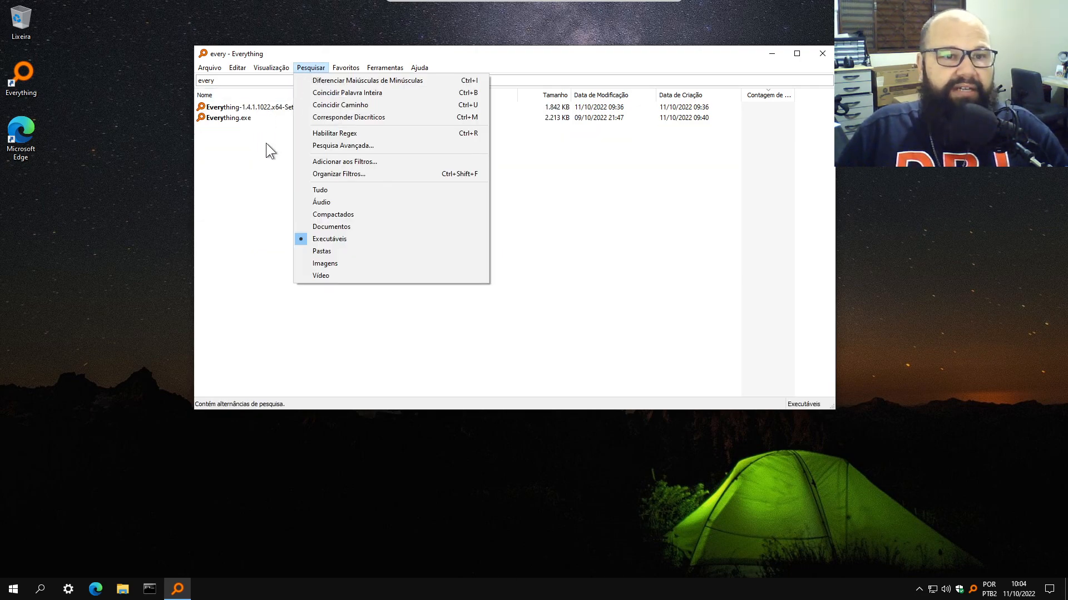
click(322, 190)
Start a new search filter in the filter organizer and name it Configurações
click(315, 67)
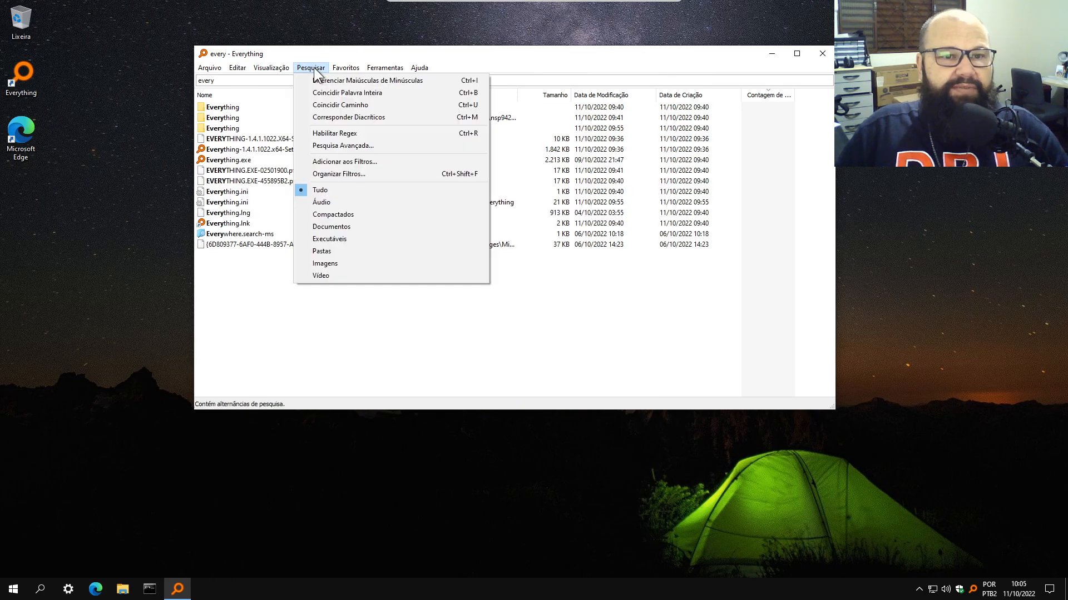
click(352, 171)
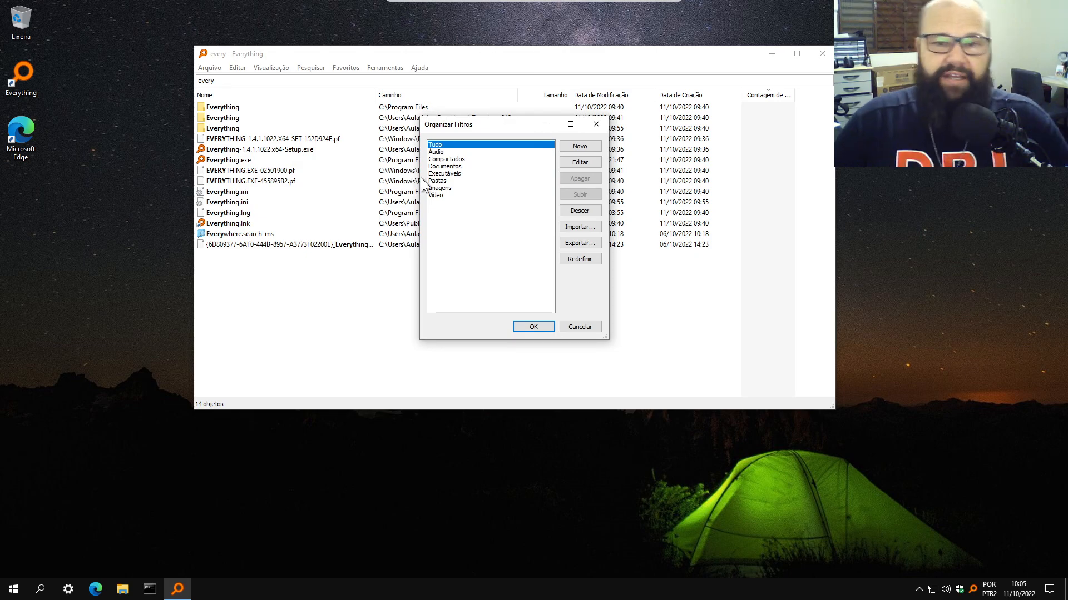
click(580, 146)
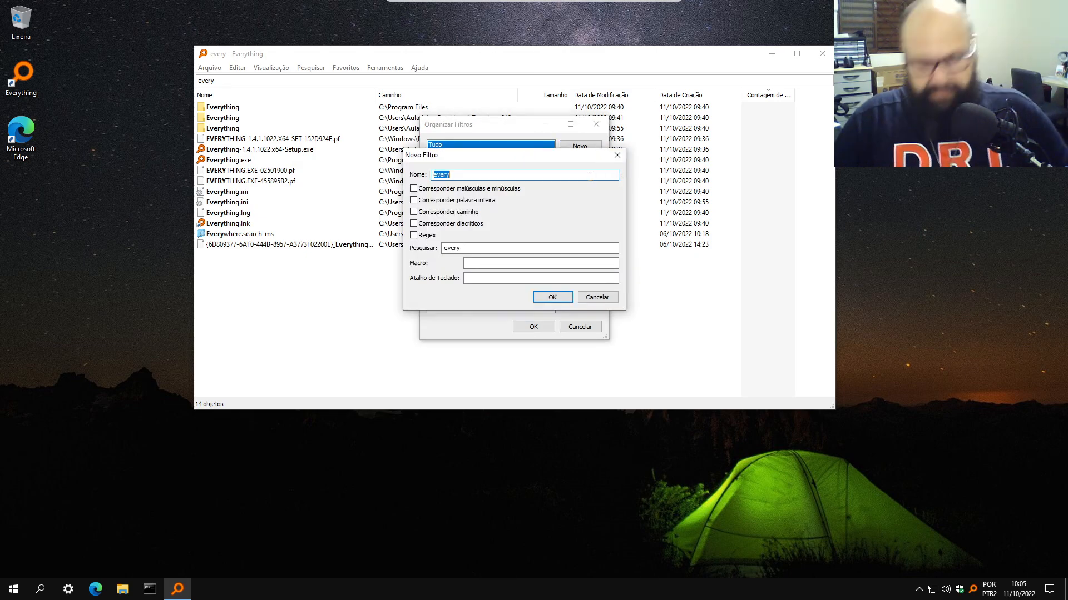
text(Configurac)
text(ões)
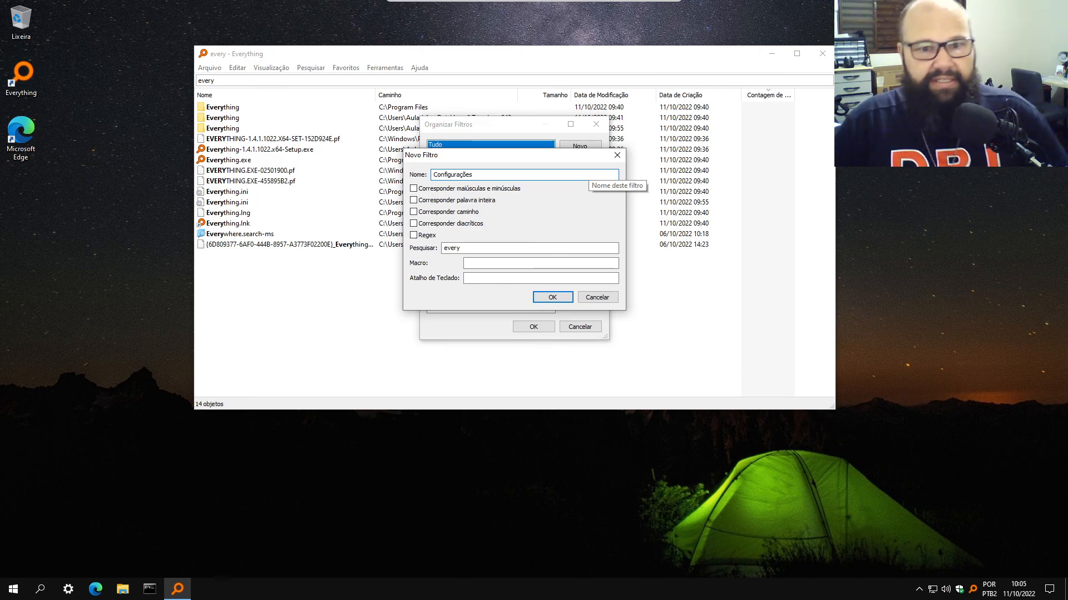
Enable diacritics matching for the new Configurações filter, set its search to ext:ini;inf;pf and save the filter
click(448, 223)
key(Tab)
key(Tab)
text(e)
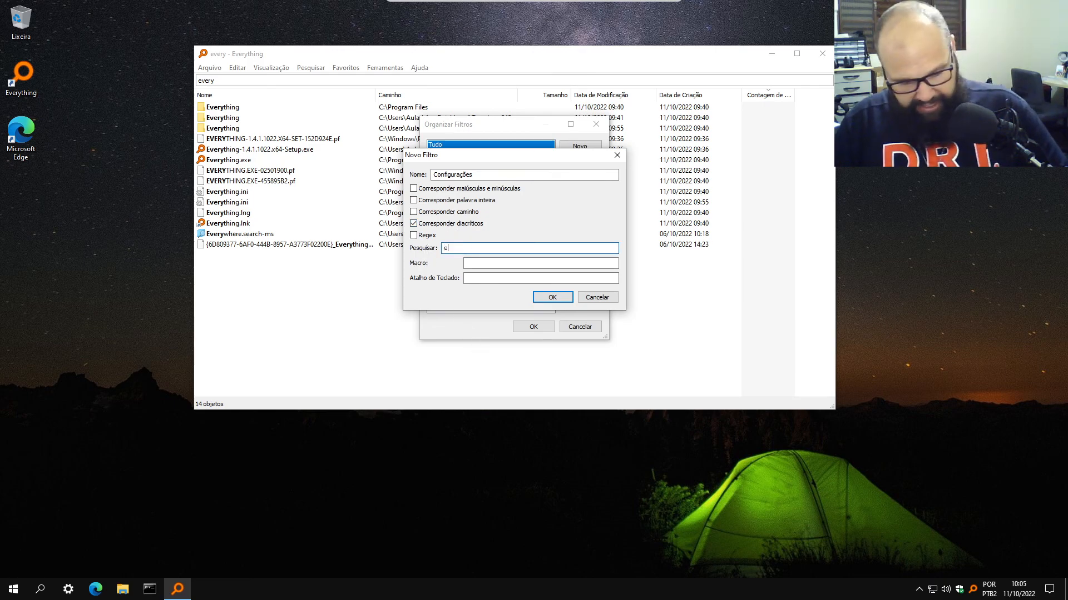
text(xt:)
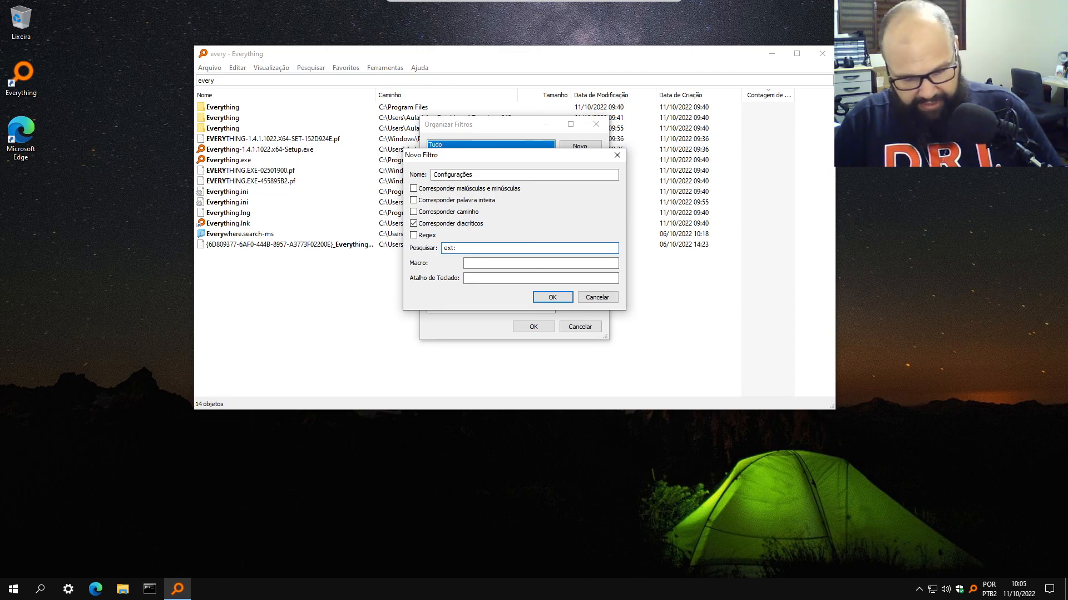
text(ini)
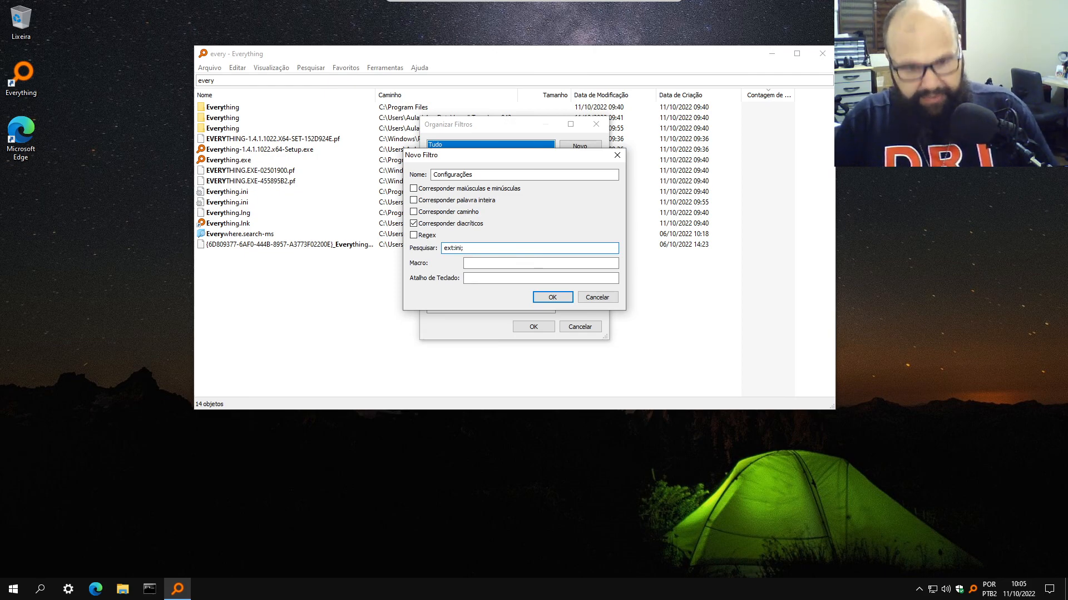
text(;inf;)
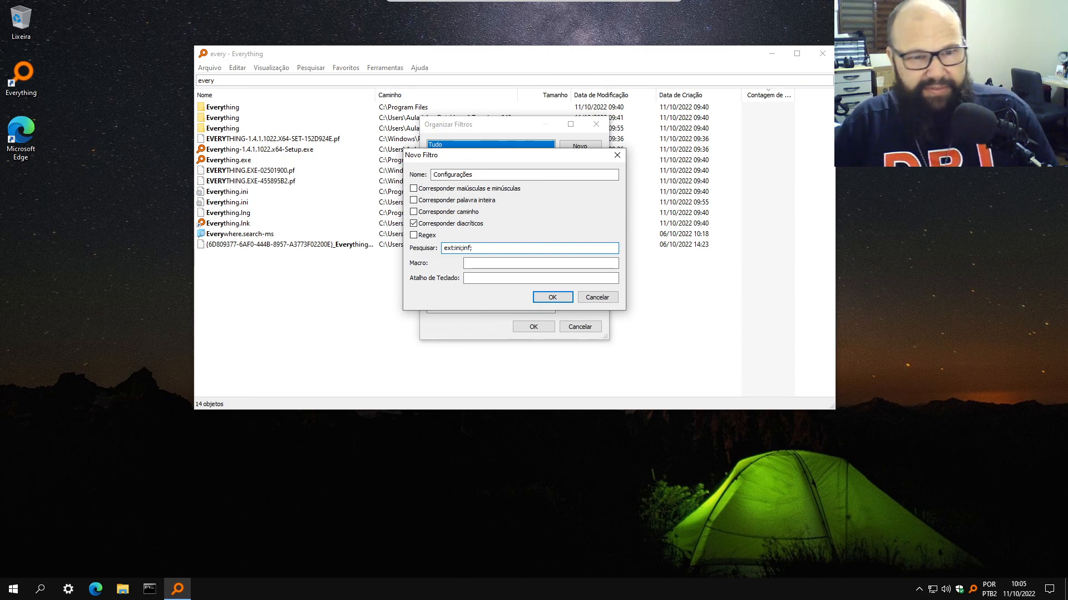
text(pf)
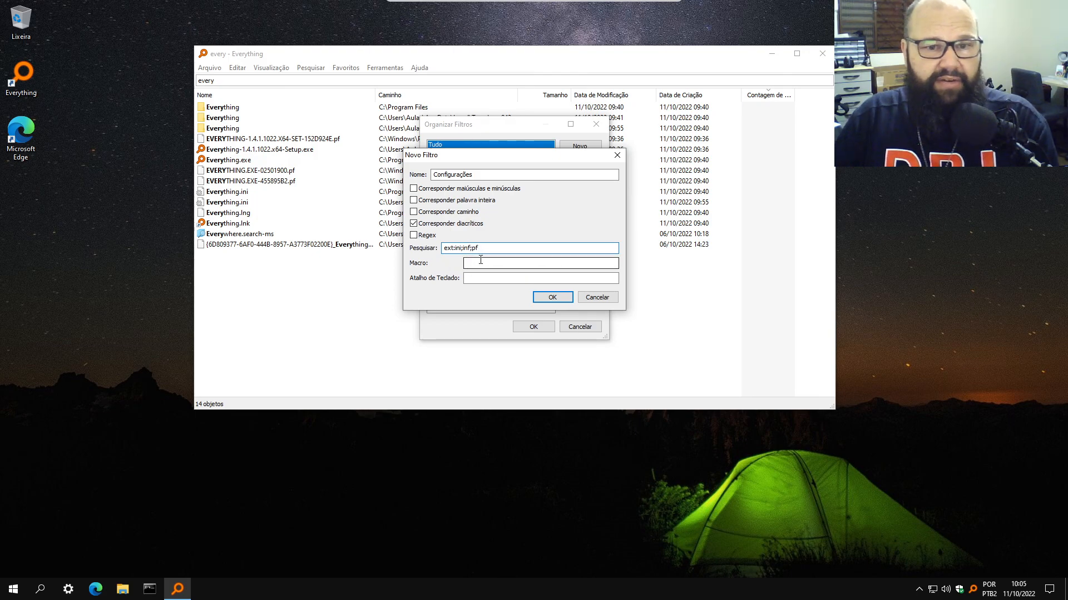
mouse_move(481, 260)
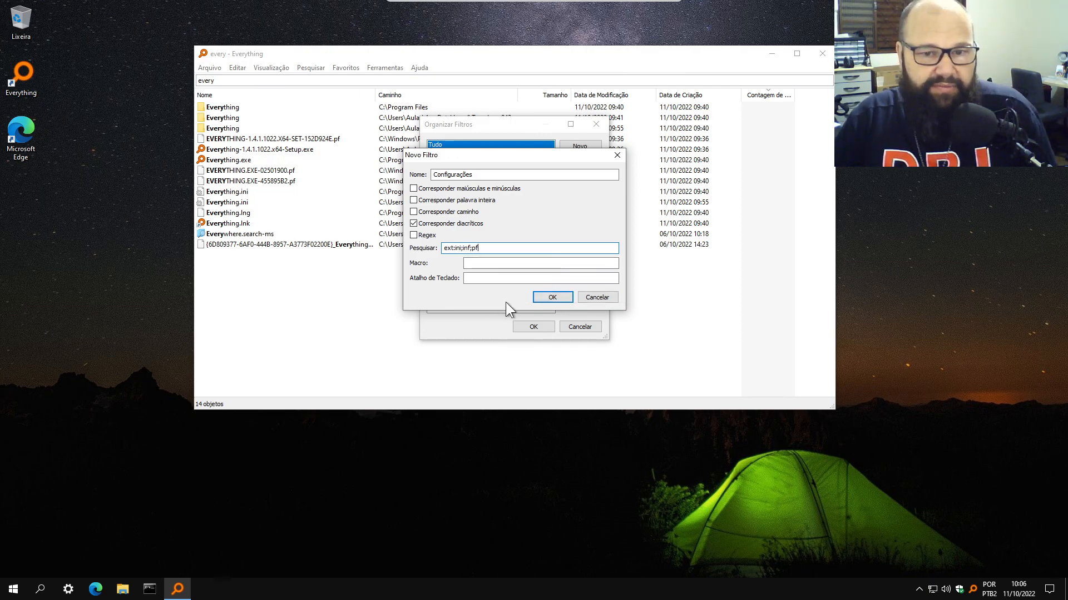
click(549, 298)
click(546, 326)
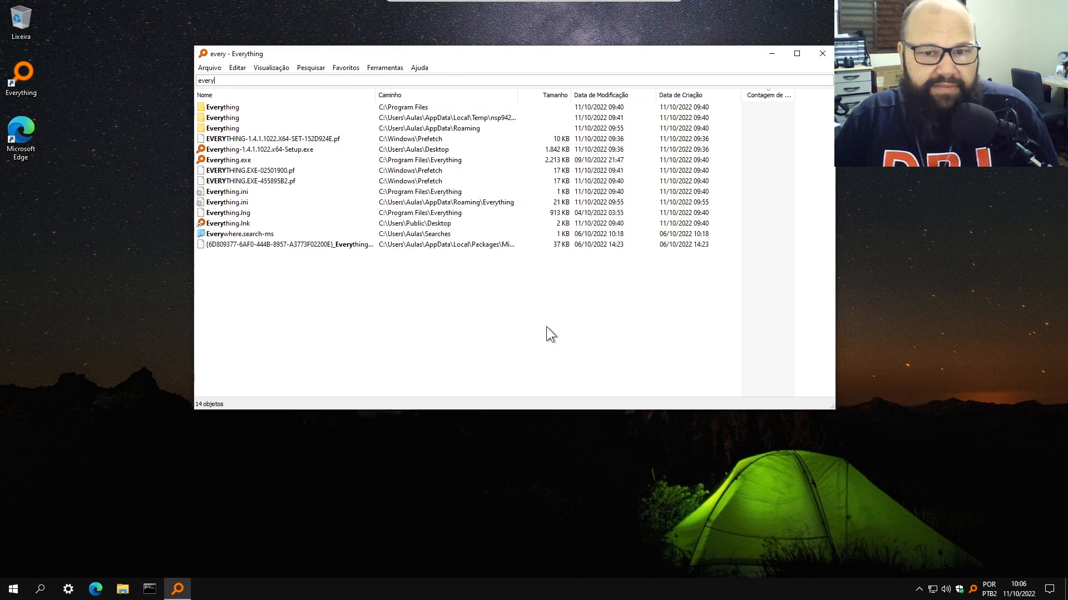
Try the custom Configurações filter on the "every" search and switch back to Tudo
click(305, 68)
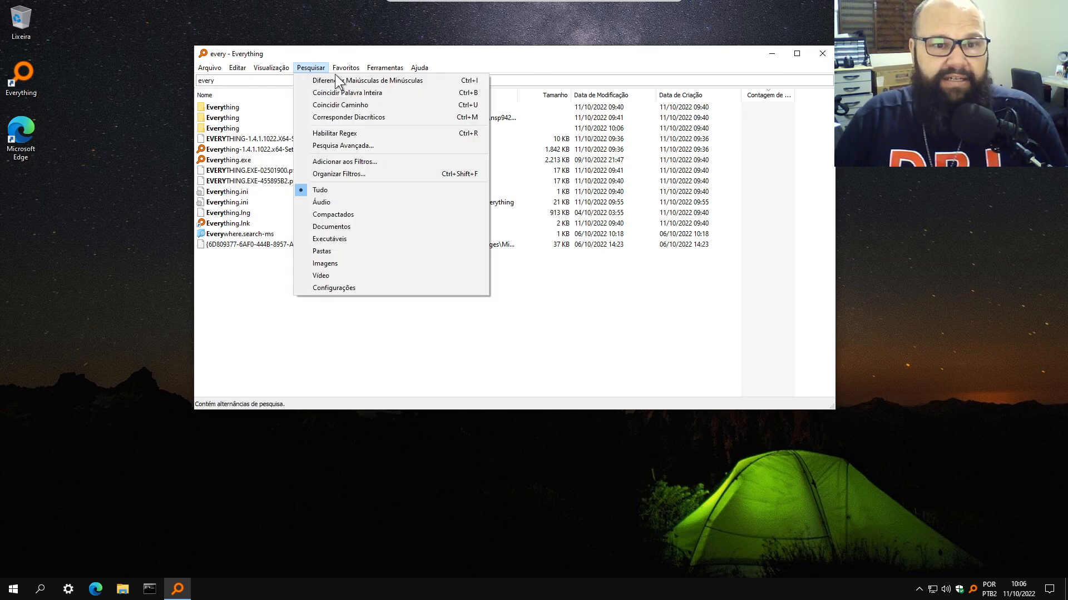
click(402, 293)
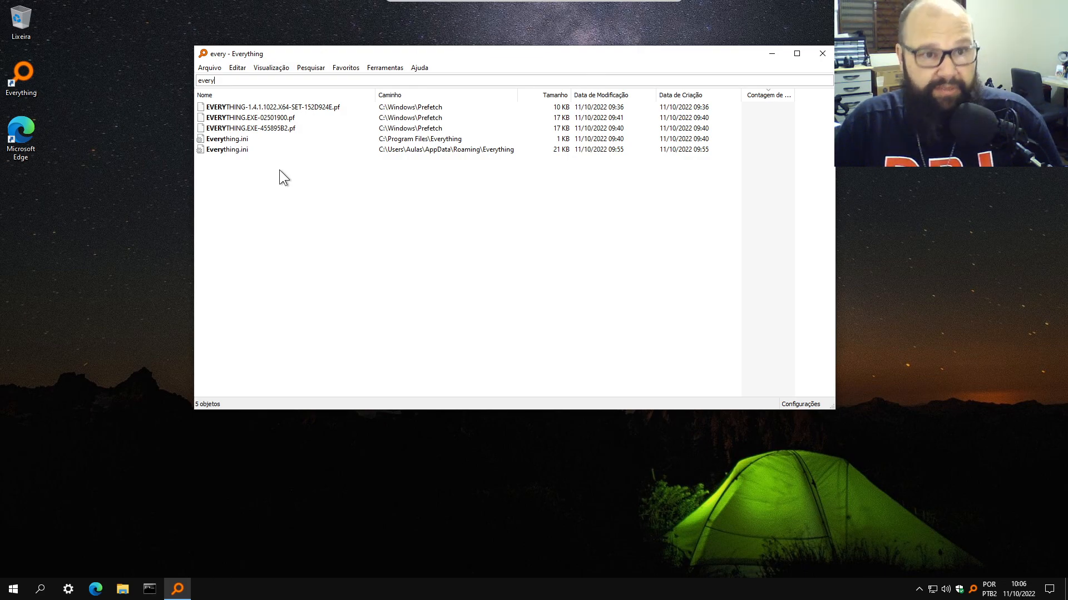
click(307, 69)
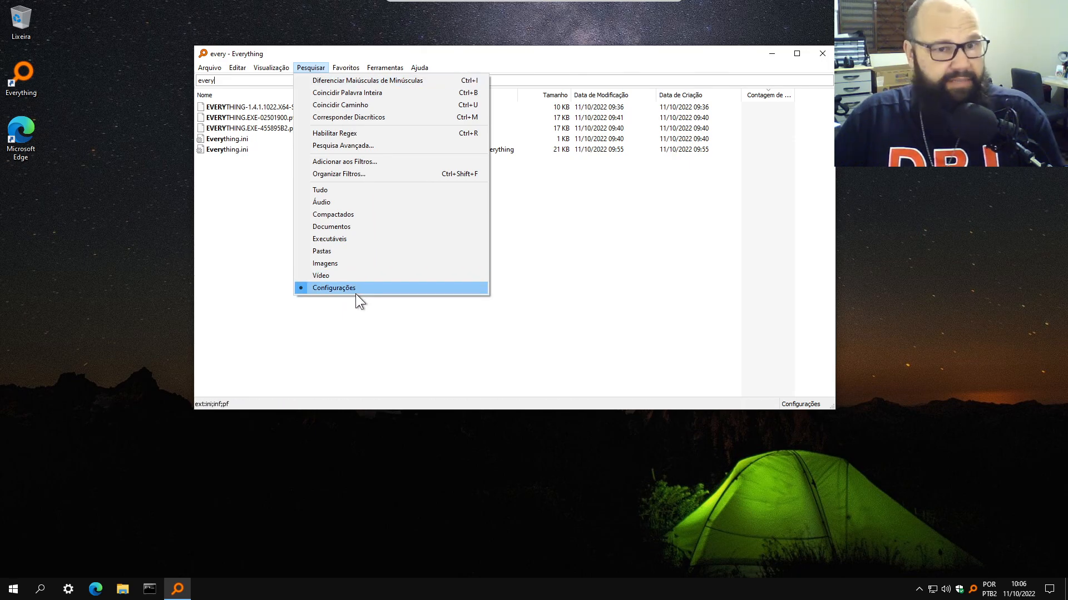
click(355, 195)
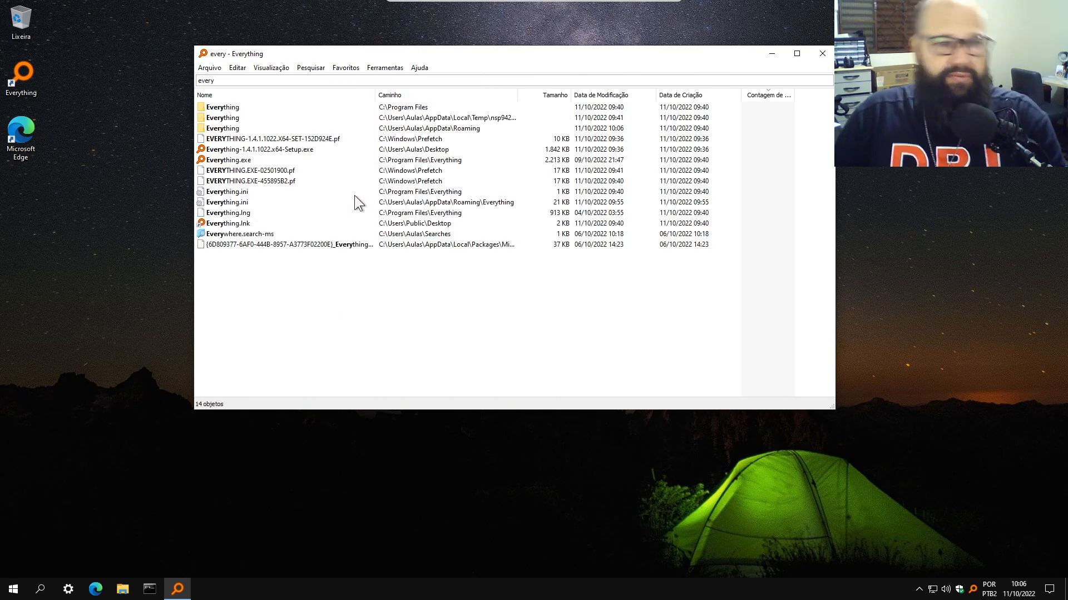
click(309, 67)
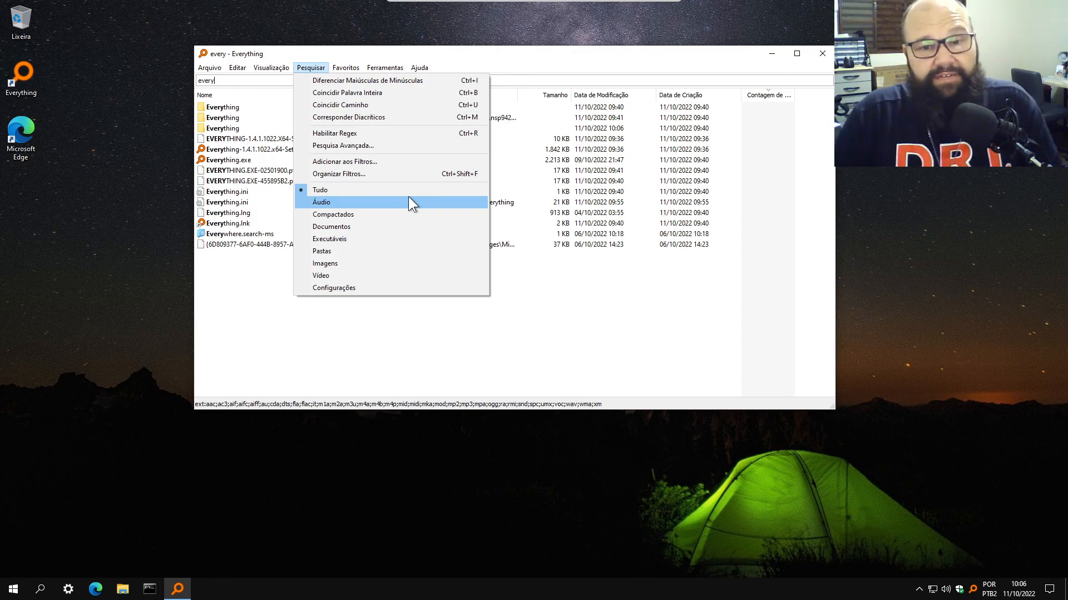
click(544, 325)
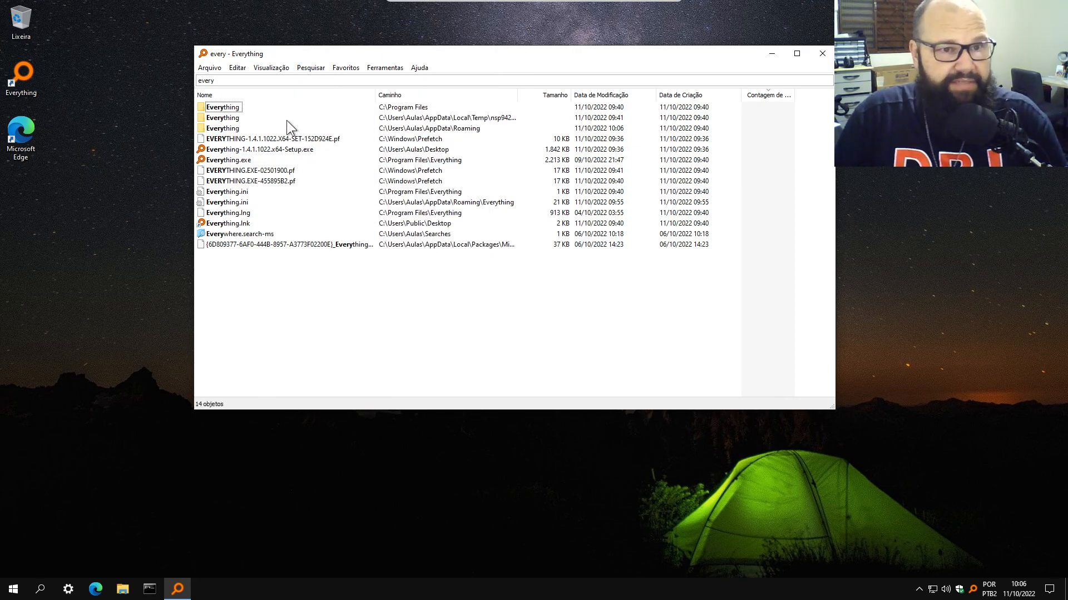
Search for "*.exe", and reduce the query to "exe" to compare the wildcard with plain text matching
key(ctrl+f)
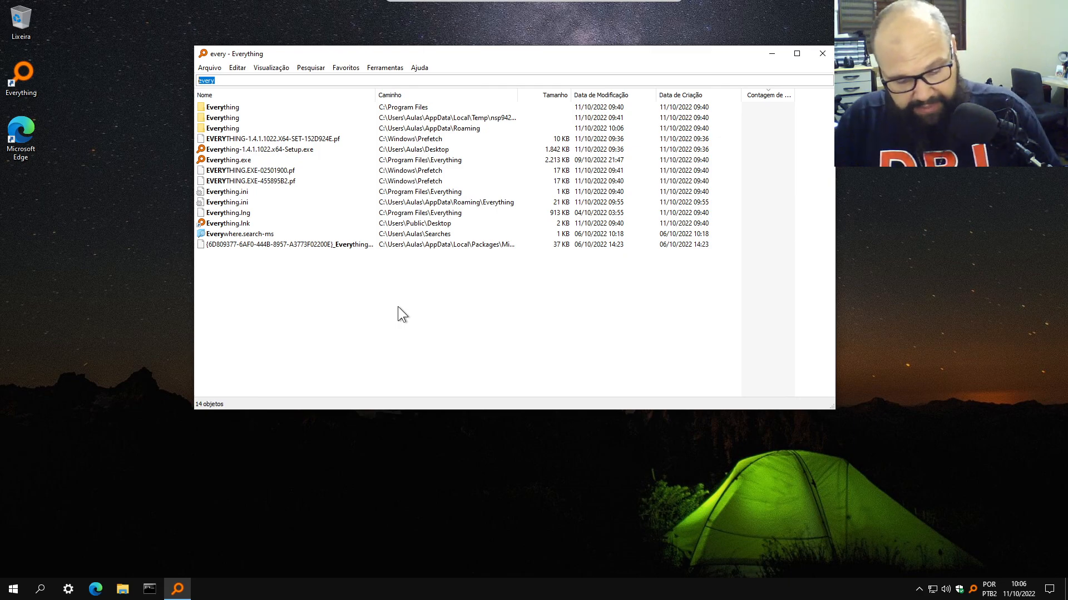
text(*.exe)
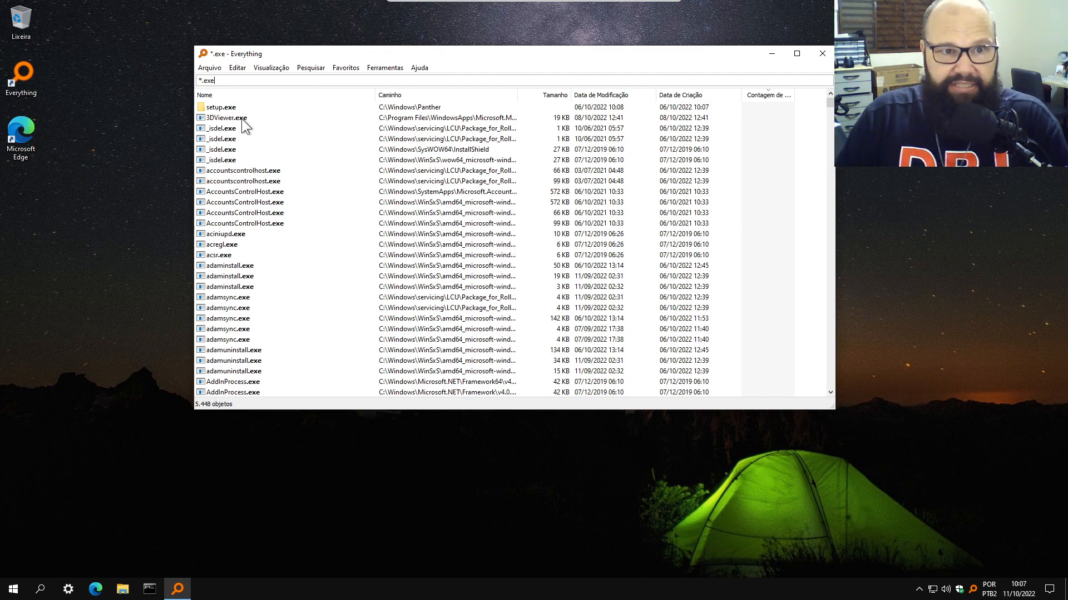
click(203, 81)
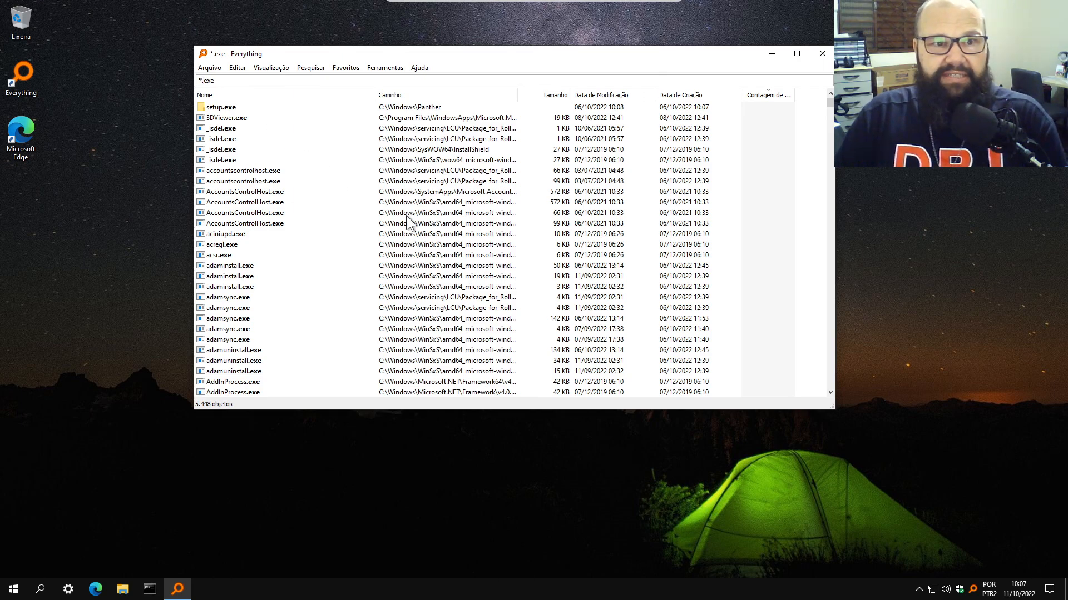
key(BackSpace)
key(BackSpace)
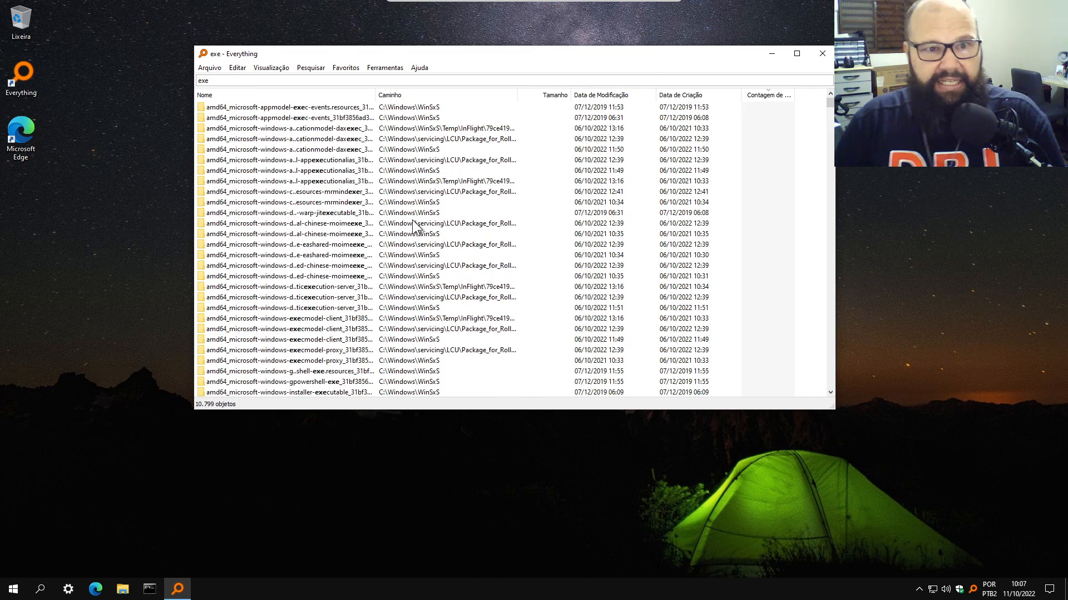
Widen the Nome column of the results and turn the "exe" query into the wildcard search "*.exe"
double_click(215, 79)
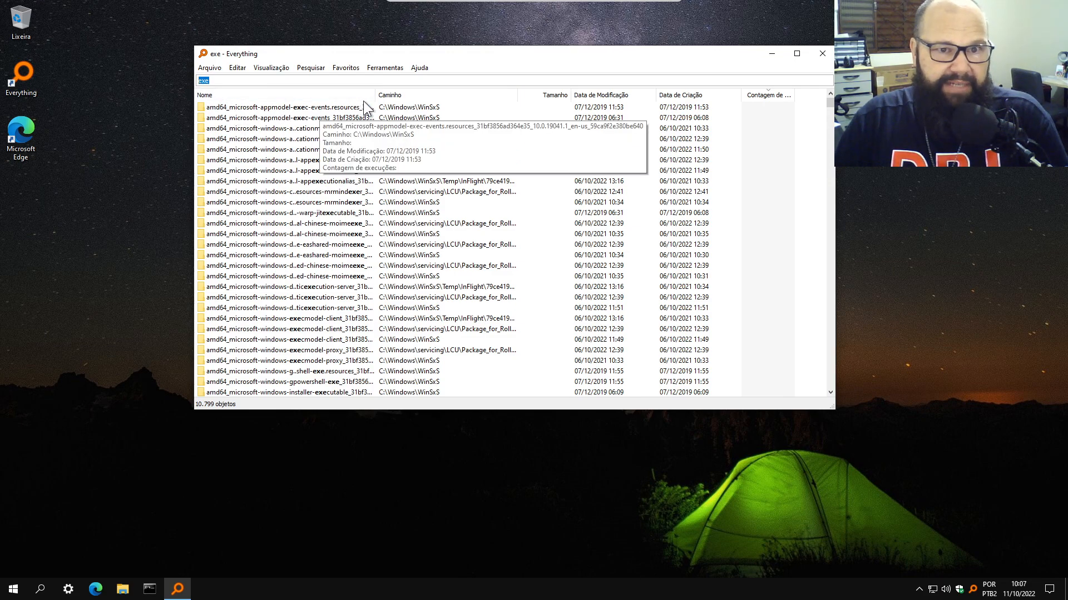
drag(378, 95, 457, 95)
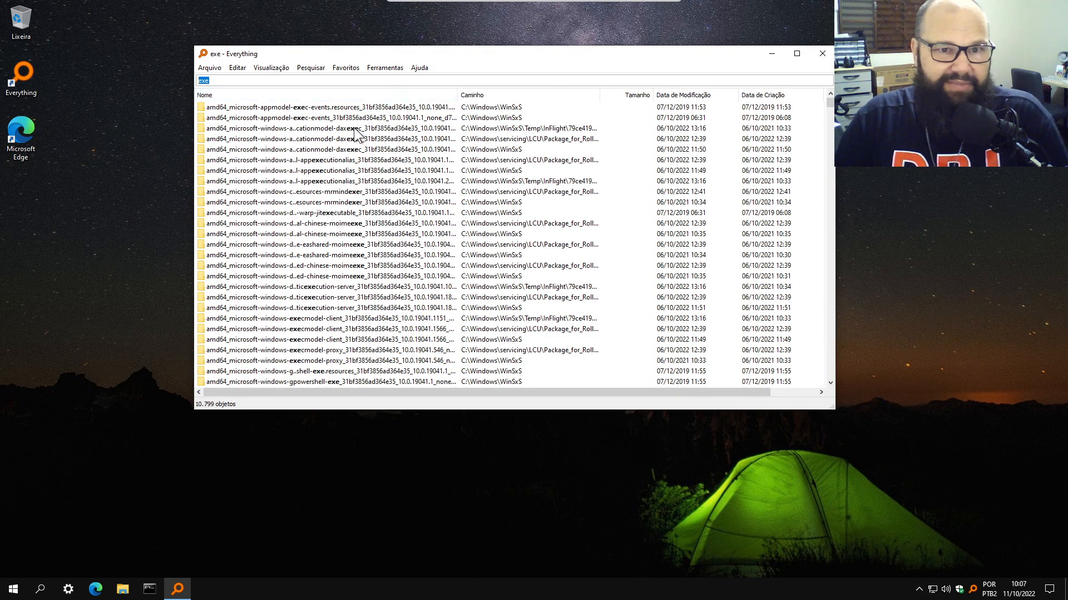
click(253, 83)
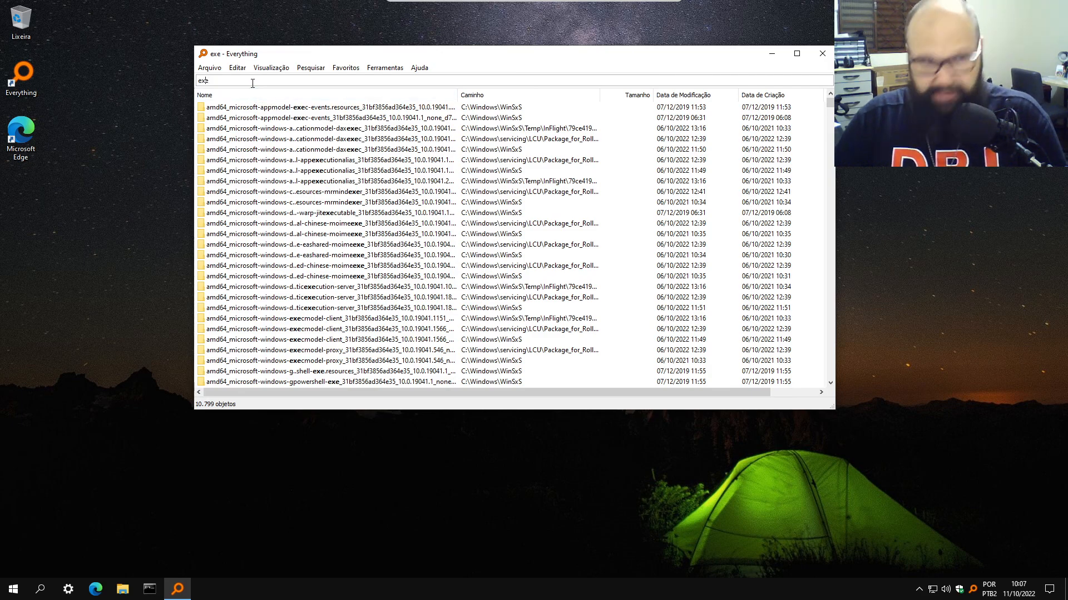
click(199, 81)
text(*.)
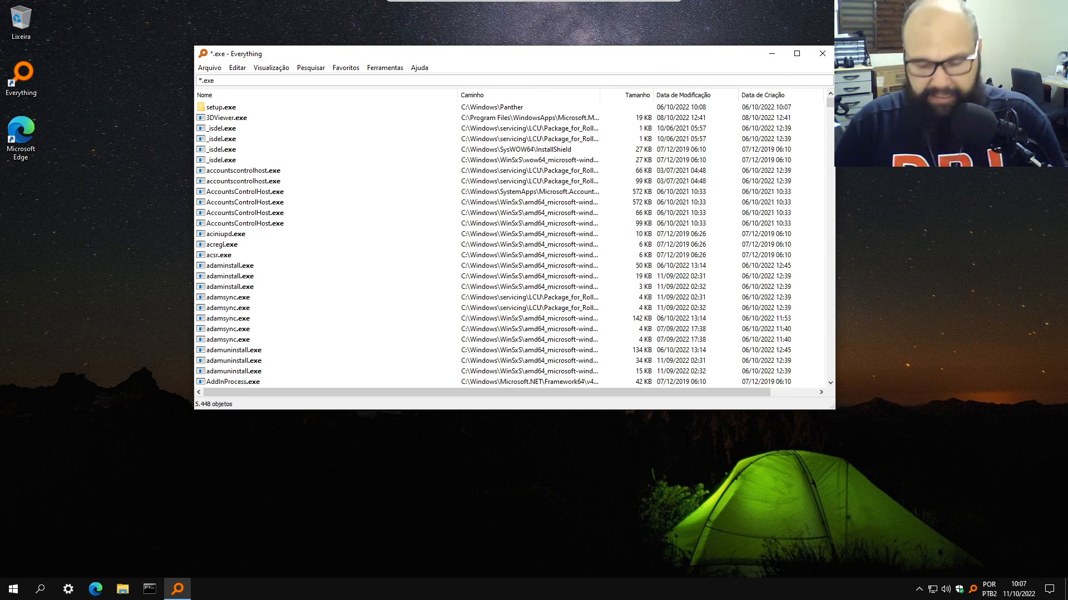
Try the wildcard search with other file extensions: "*.pf" and "*.jpg"
key(Delete)
key(Delete)
key(Delete)
text(p)
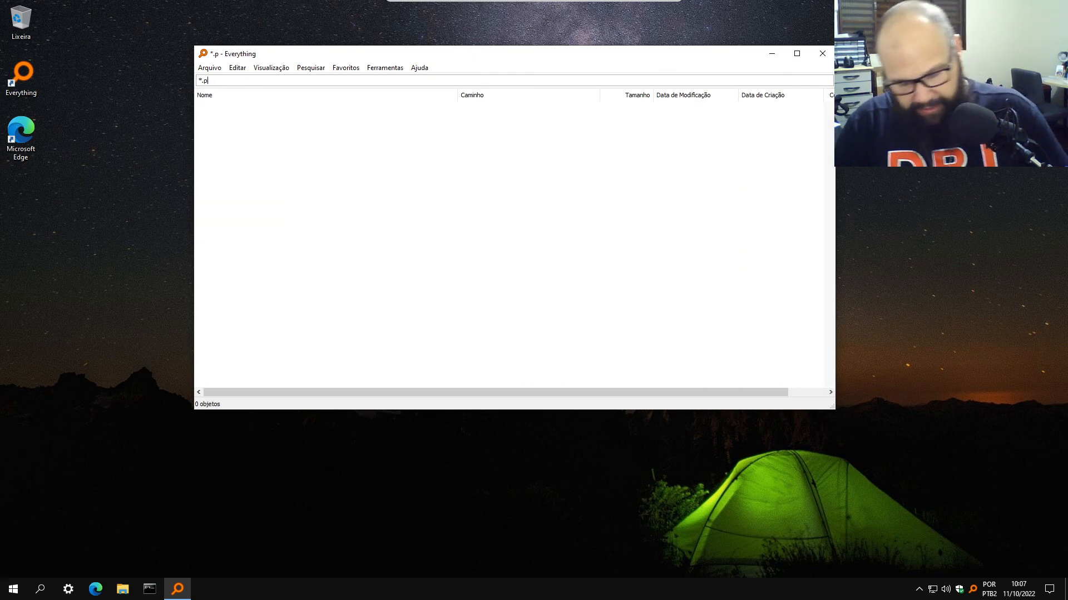
text(f)
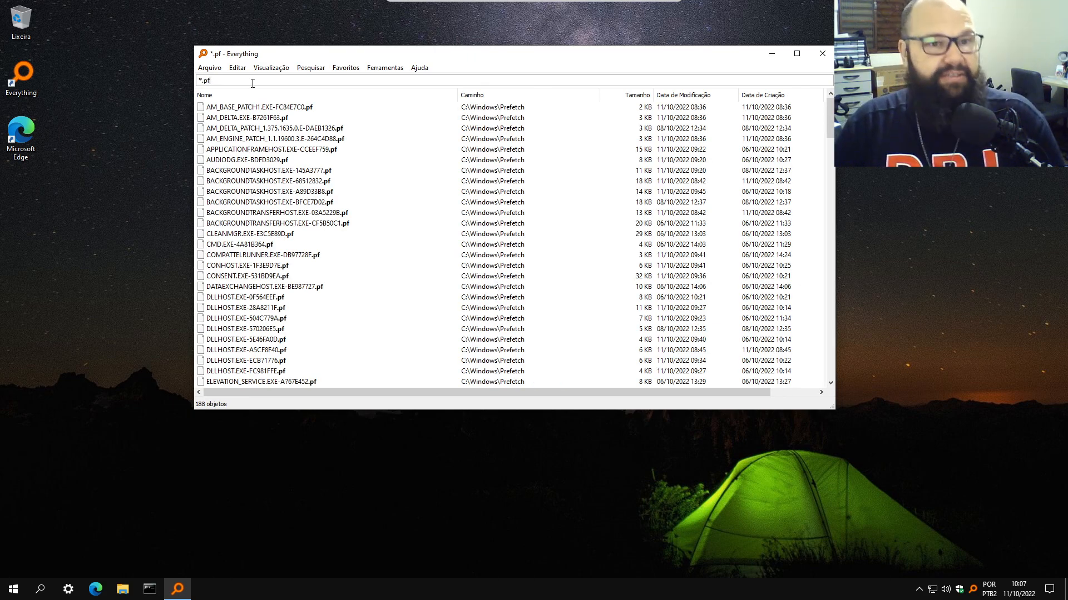
key(BackSpace)
key(BackSpace)
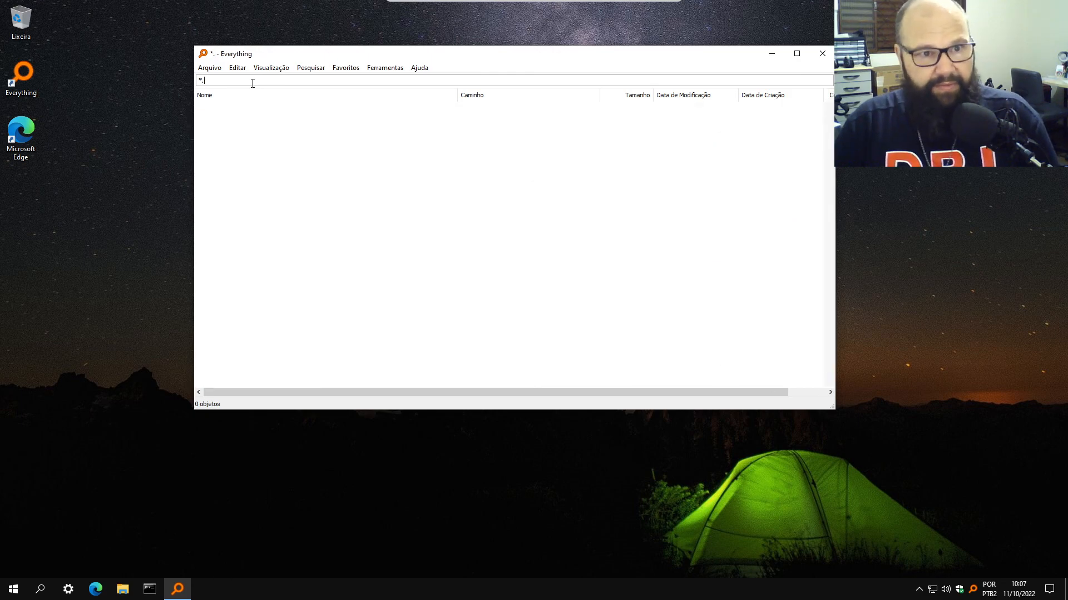
text(jpg)
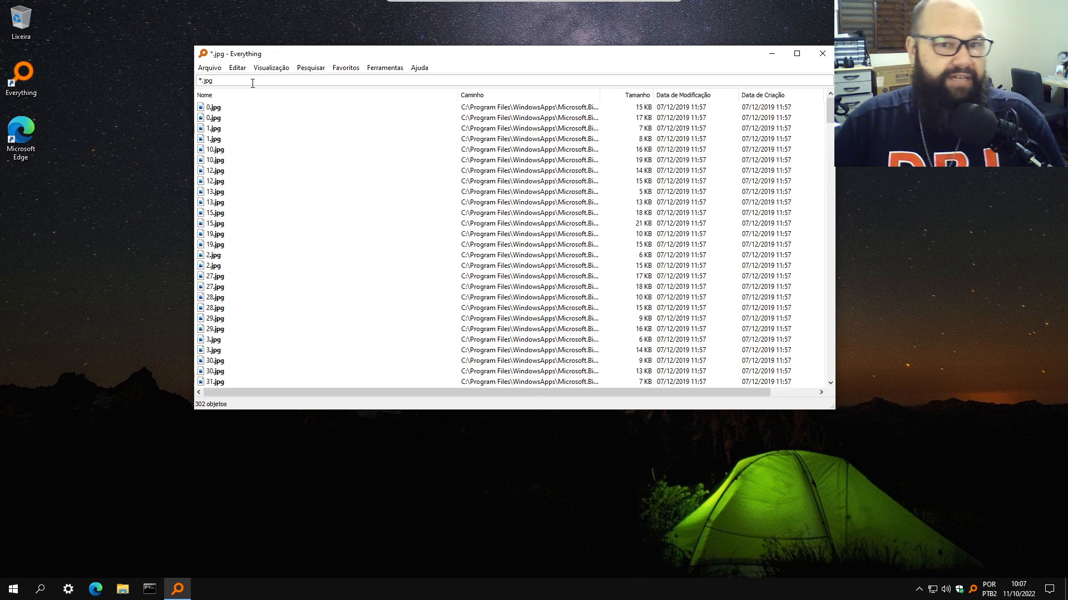
Replace the wildcard query with a plain search for "every"
key(BackSpace)
key(BackSpace)
key(BackSpace)
key(BackSpace)
key(BackSpace)
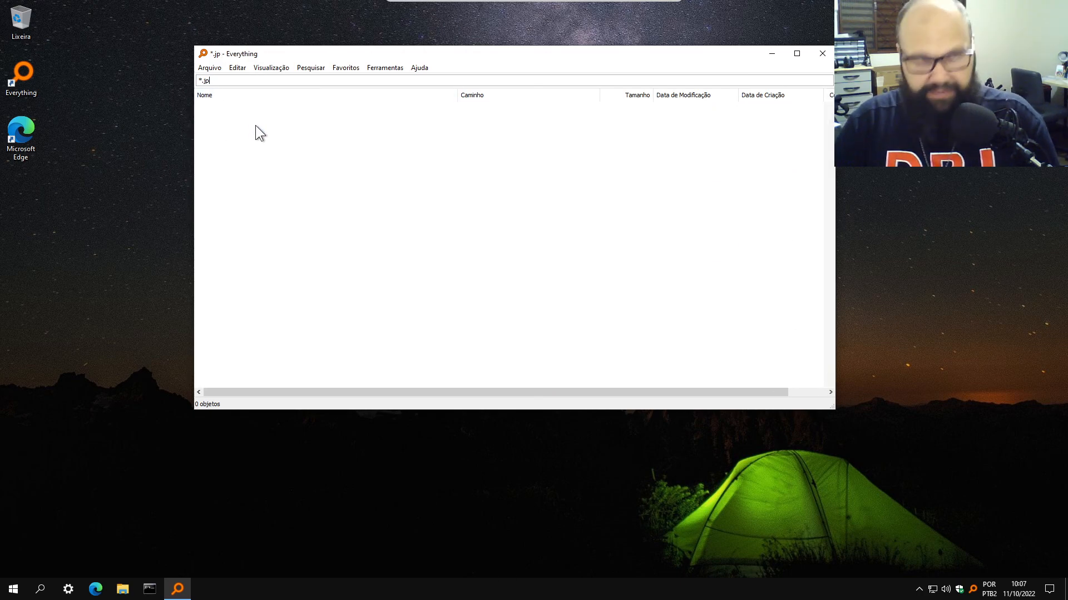
text(ev)
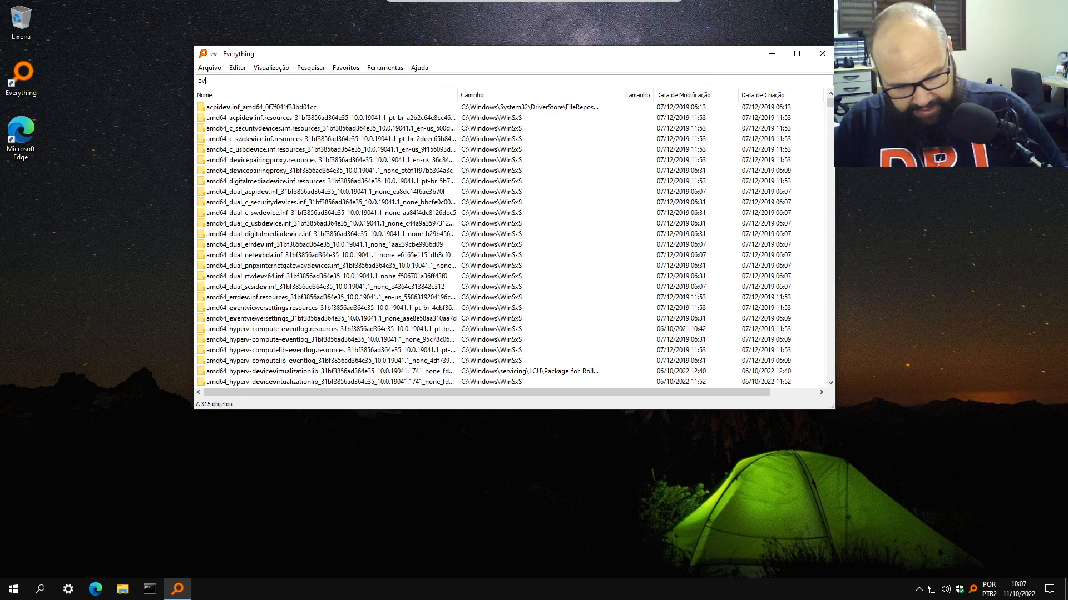
text(ery)
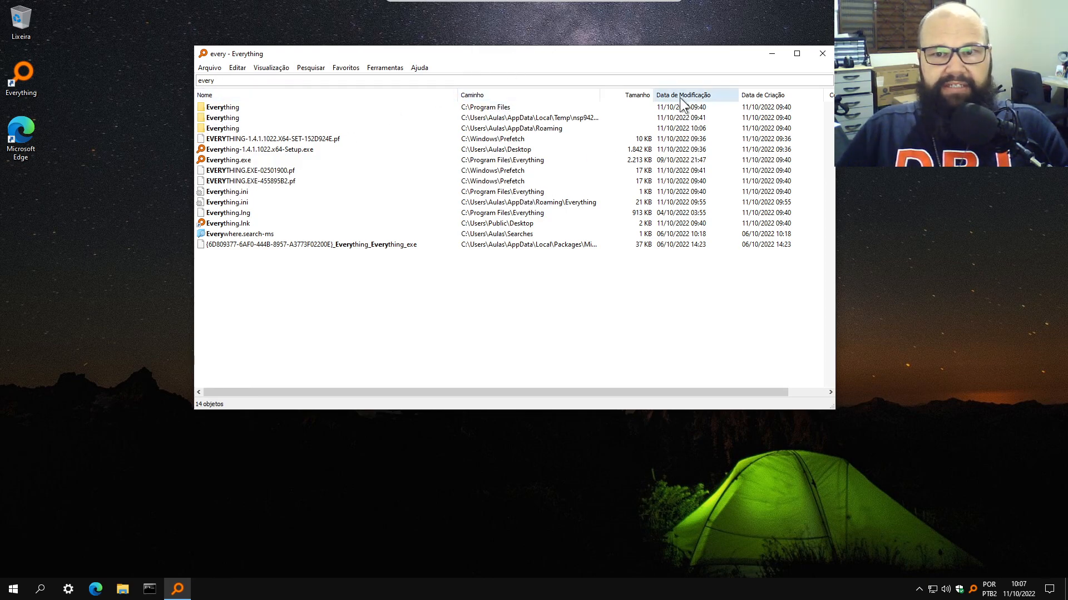
drag(665, 392, 726, 392)
drag(359, 389, 300, 385)
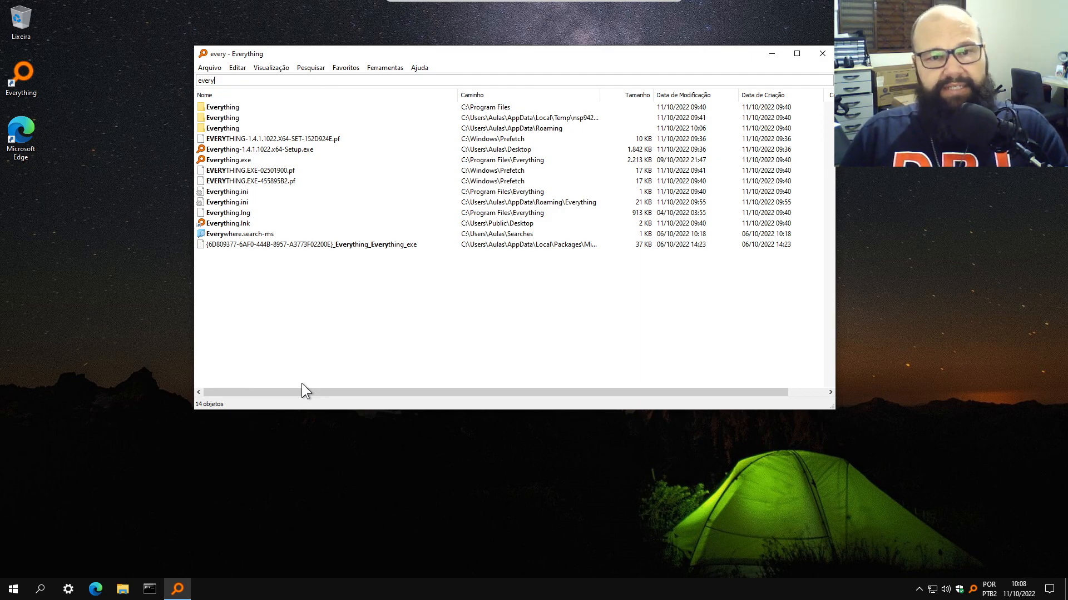
Launch Everything-1.4.1.1022.x64-Setup.exe from the search results and cancel the installer at its language selection
click(225, 111)
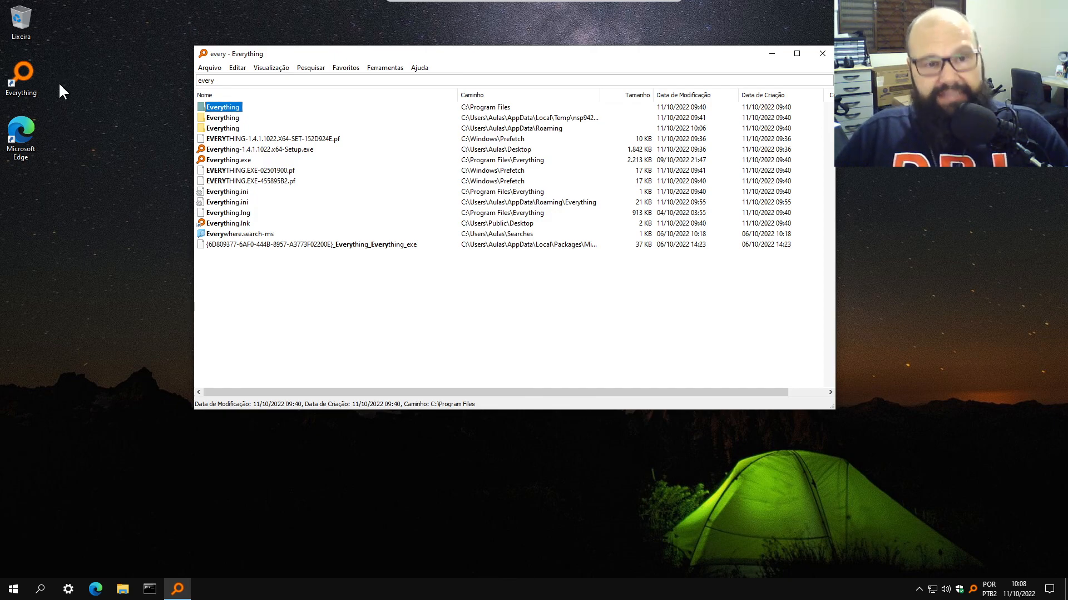
click(290, 153)
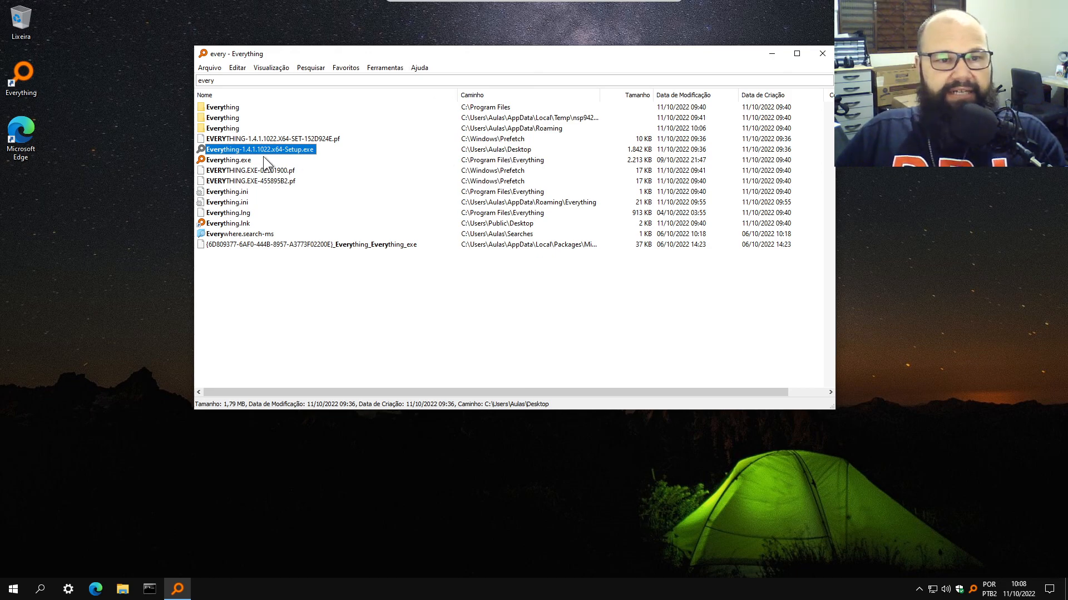
click(232, 161)
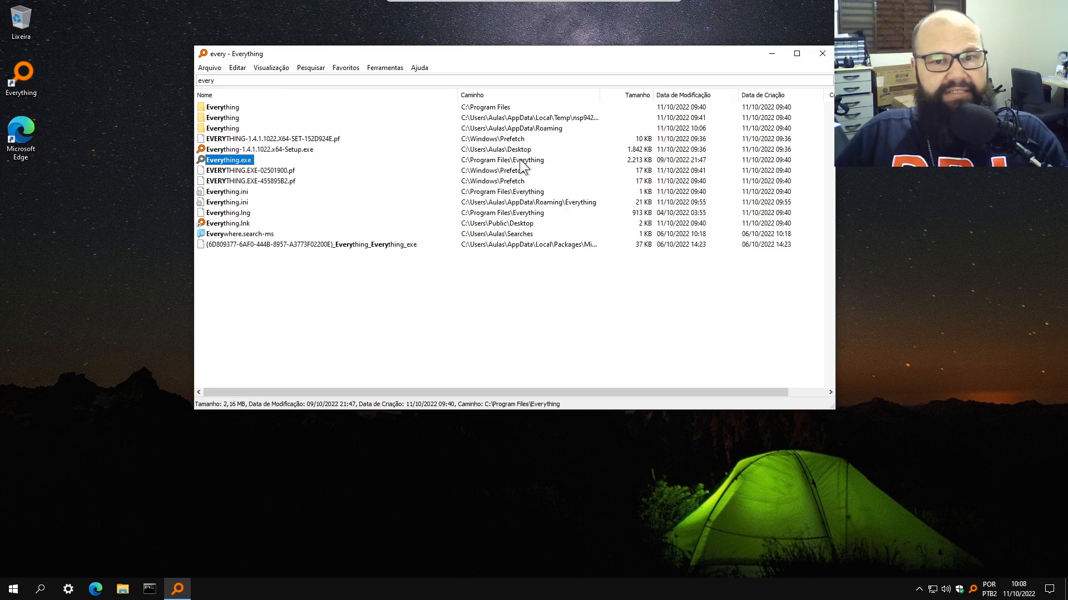
ctrl+click(477, 161)
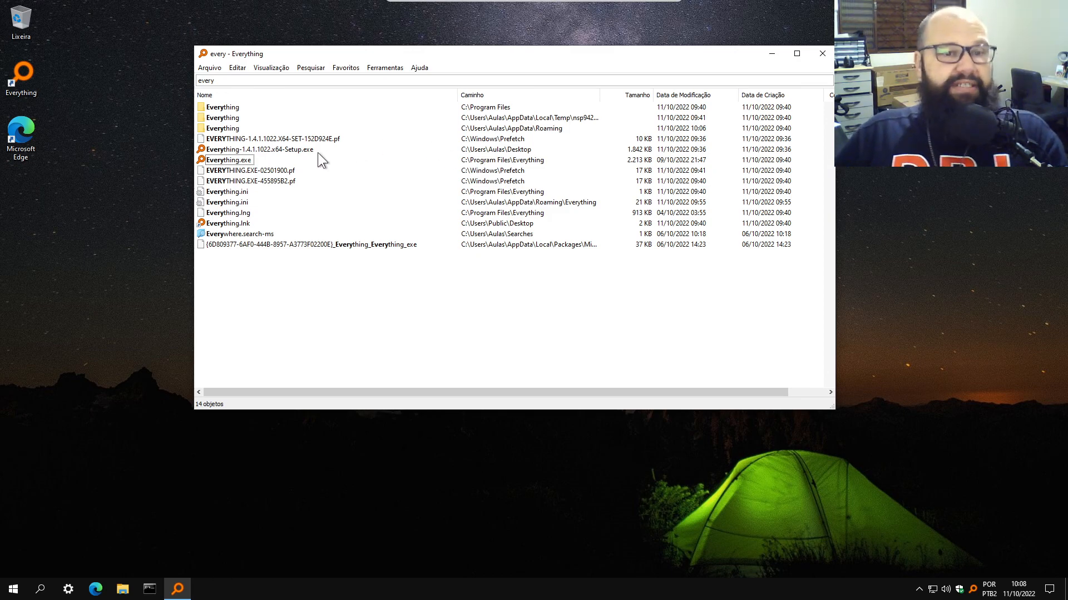
double_click(302, 150)
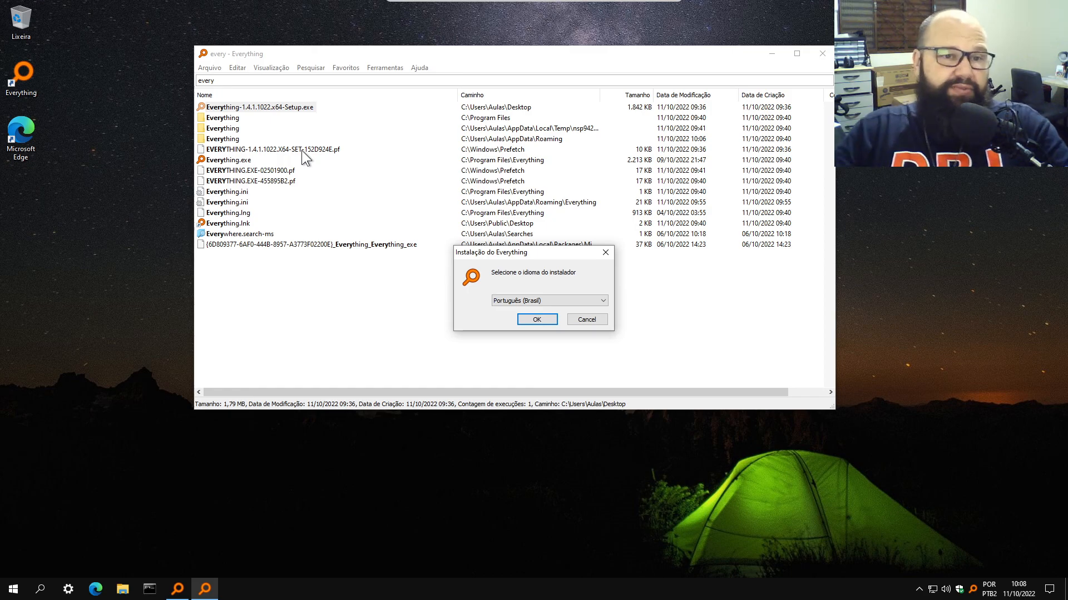
click(574, 322)
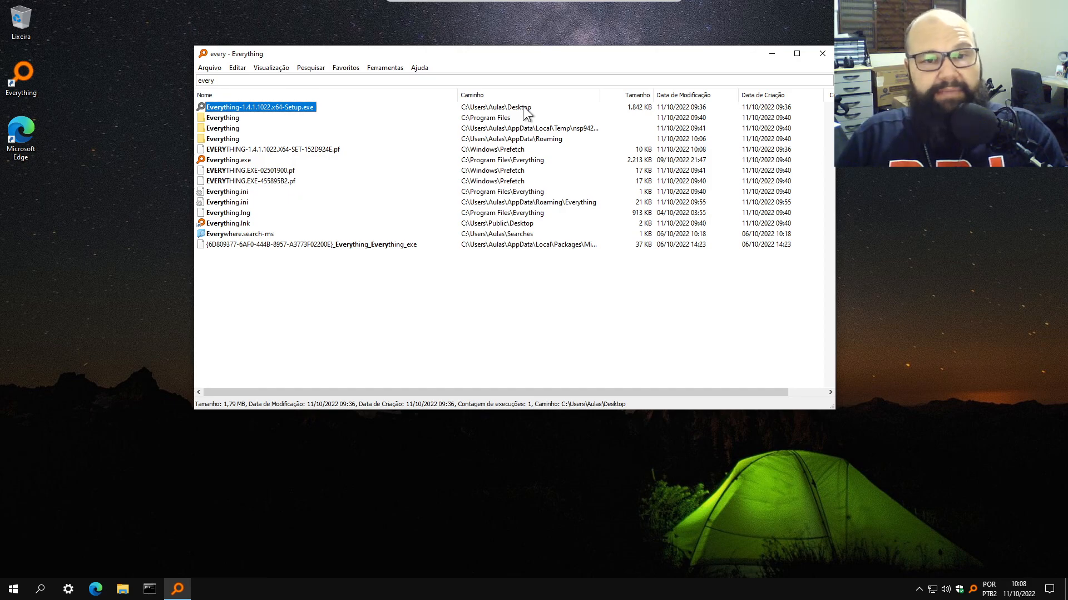
Open the folder containing Everything-1.4.1.1022.x64-Setup.exe from the results, reveal its full path, and close the folder window
click(246, 107)
right_click(246, 107)
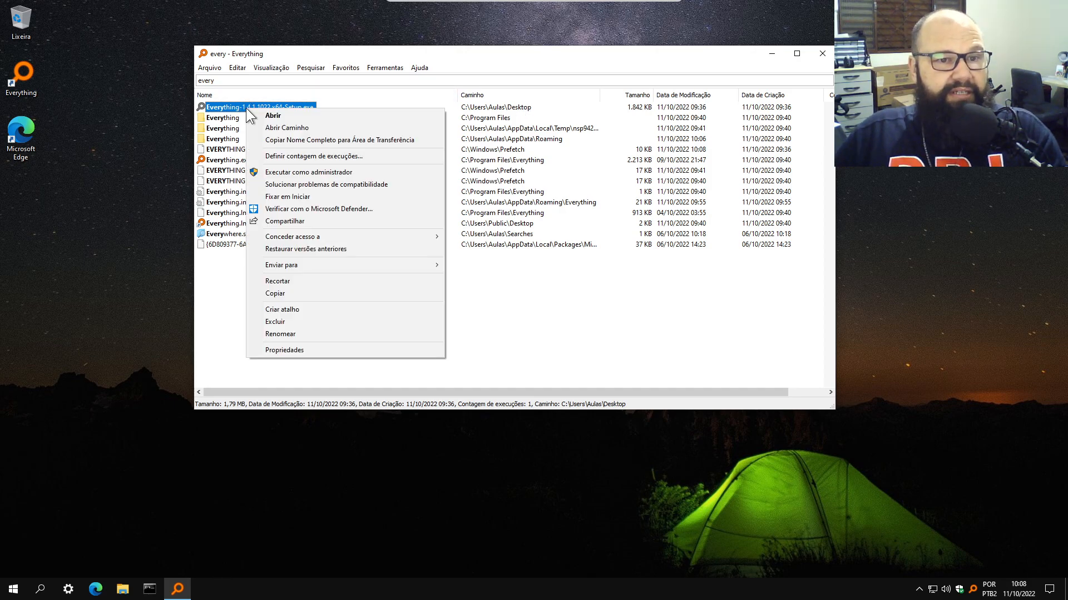
click(311, 128)
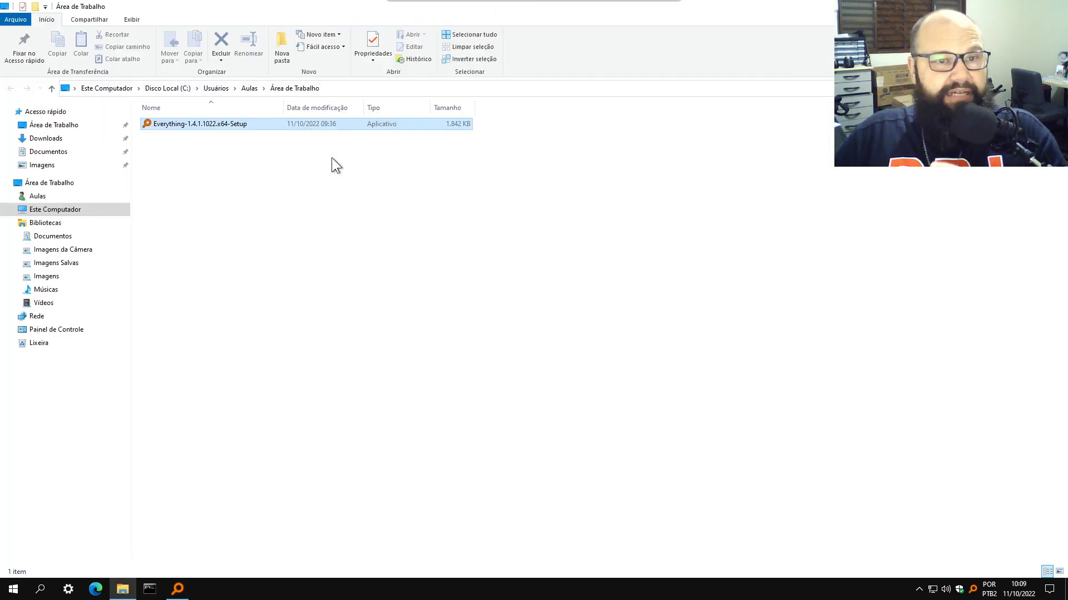
click(404, 89)
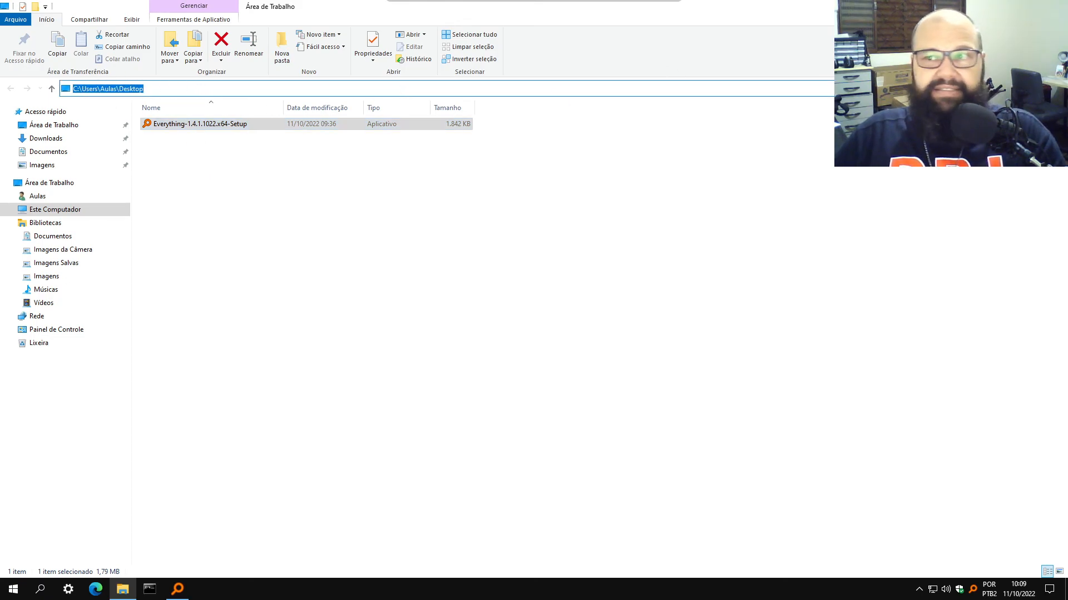
key(alt+F4)
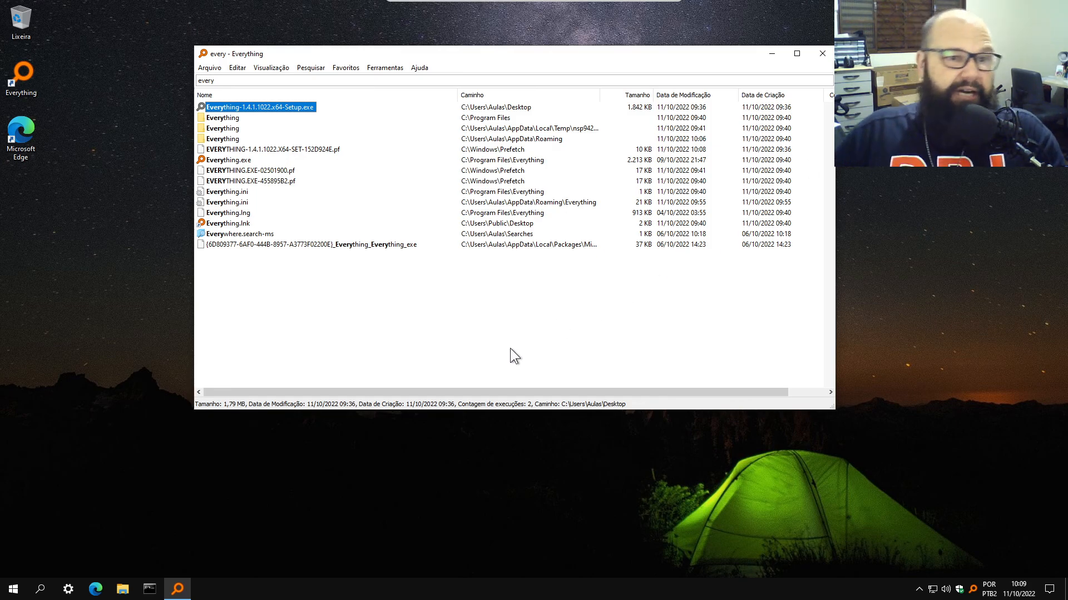
Open the Everything folder in C:\Program Files from the results, close it, and view the folder's available actions without choosing one
click(219, 119)
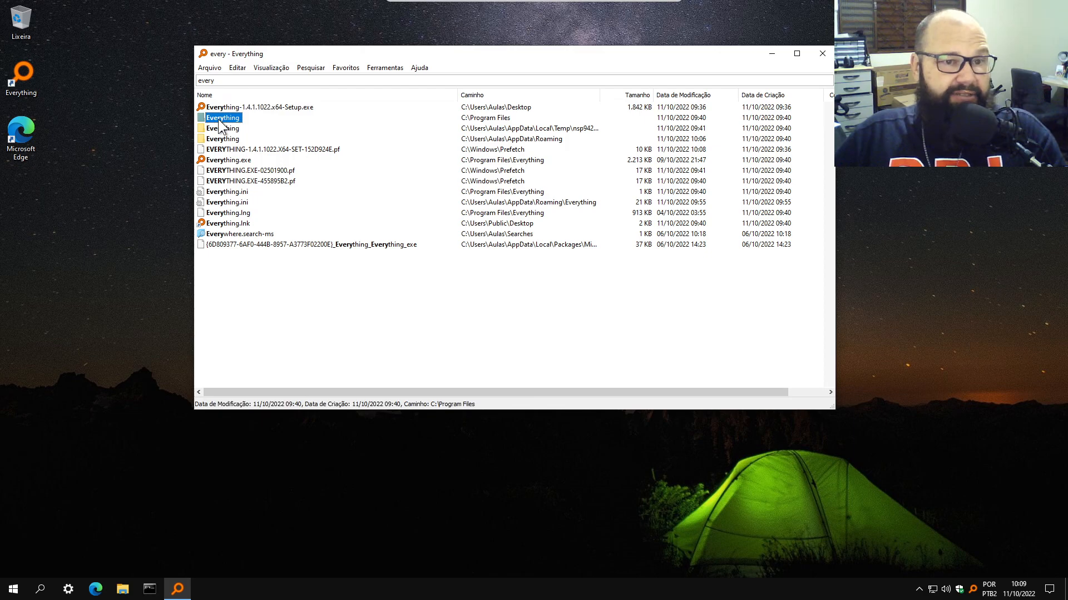
double_click(219, 119)
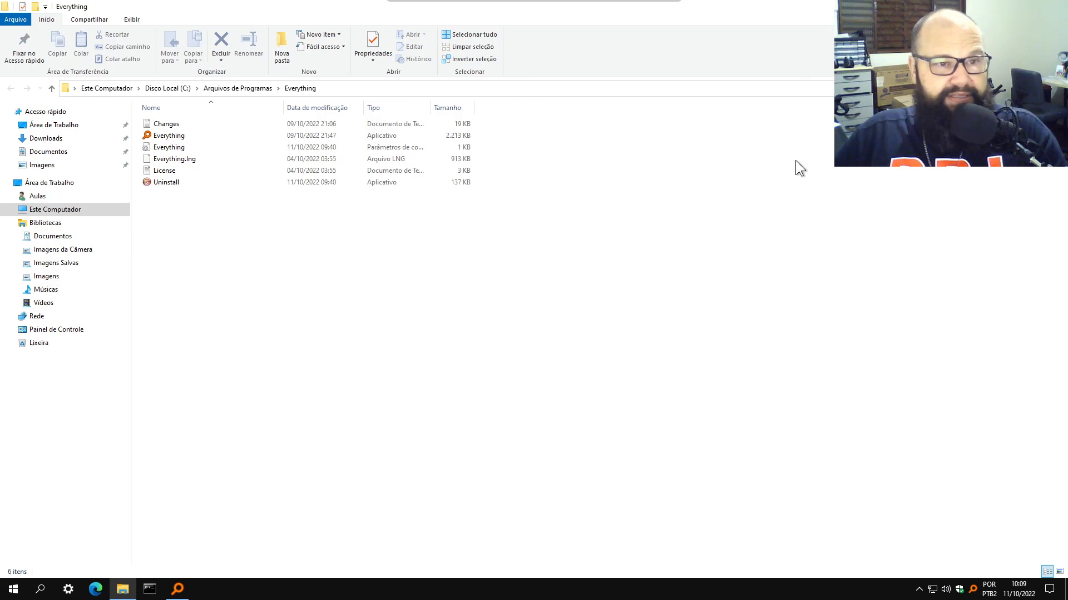
key(alt+F4)
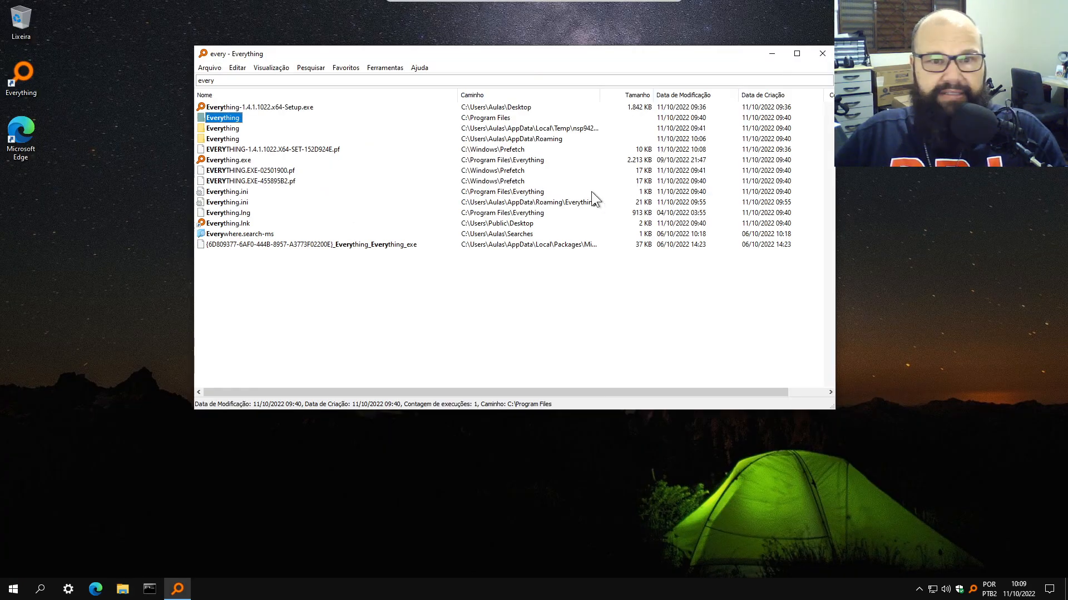
right_click(228, 118)
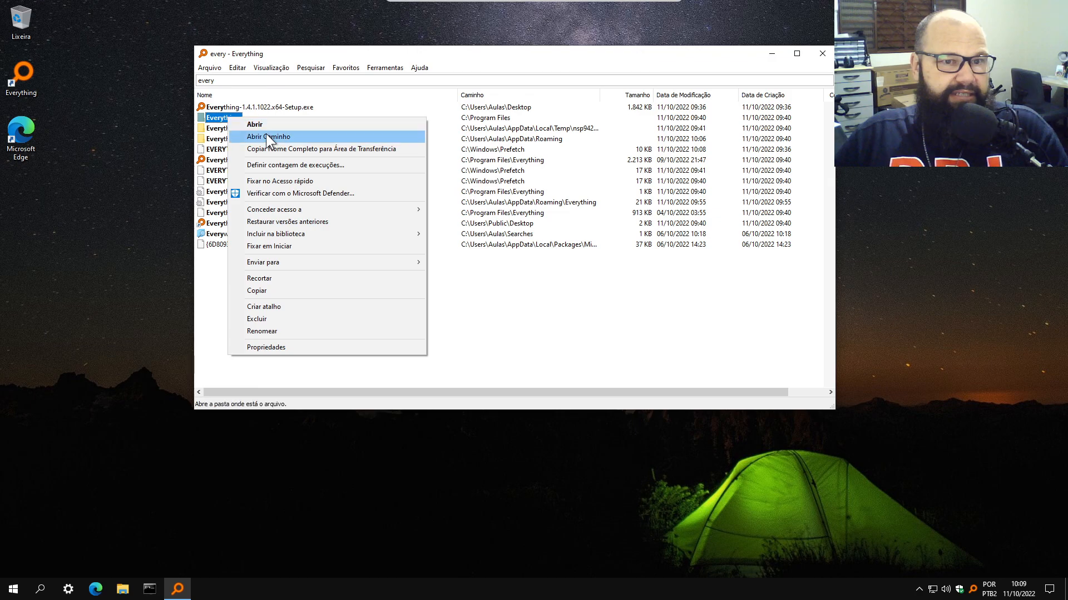
click(530, 308)
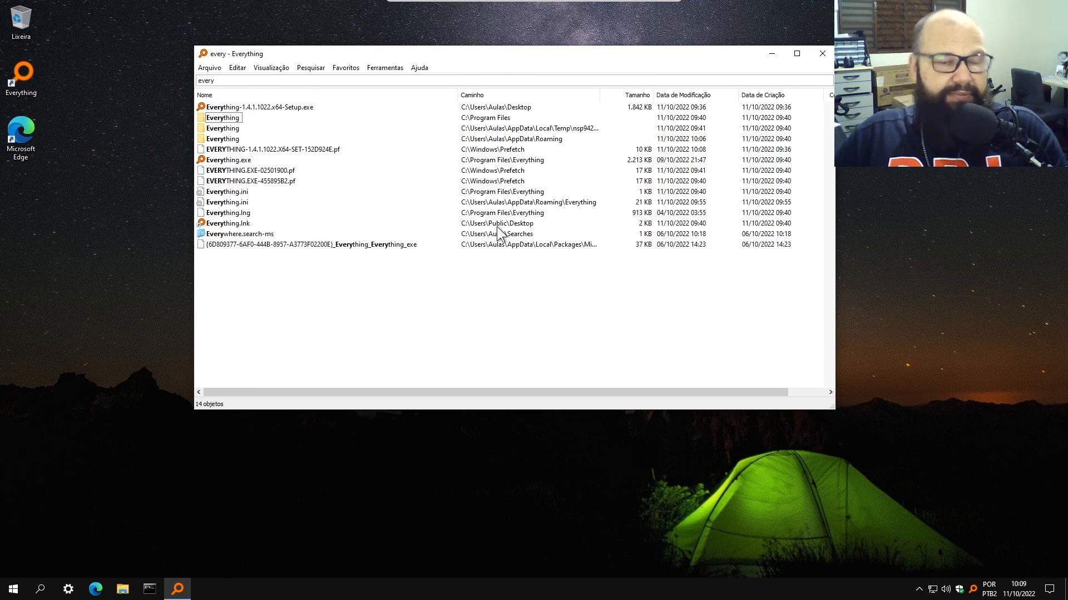
Open the folder containing the Everything.lnk shortcut, check its path, and close the folder window
right_click(246, 223)
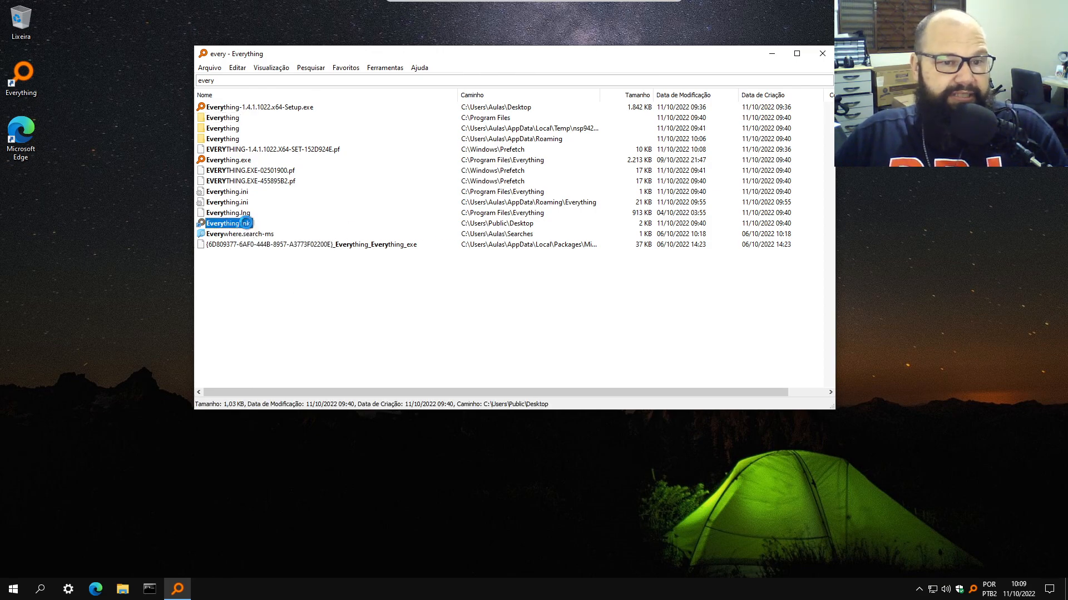
click(293, 243)
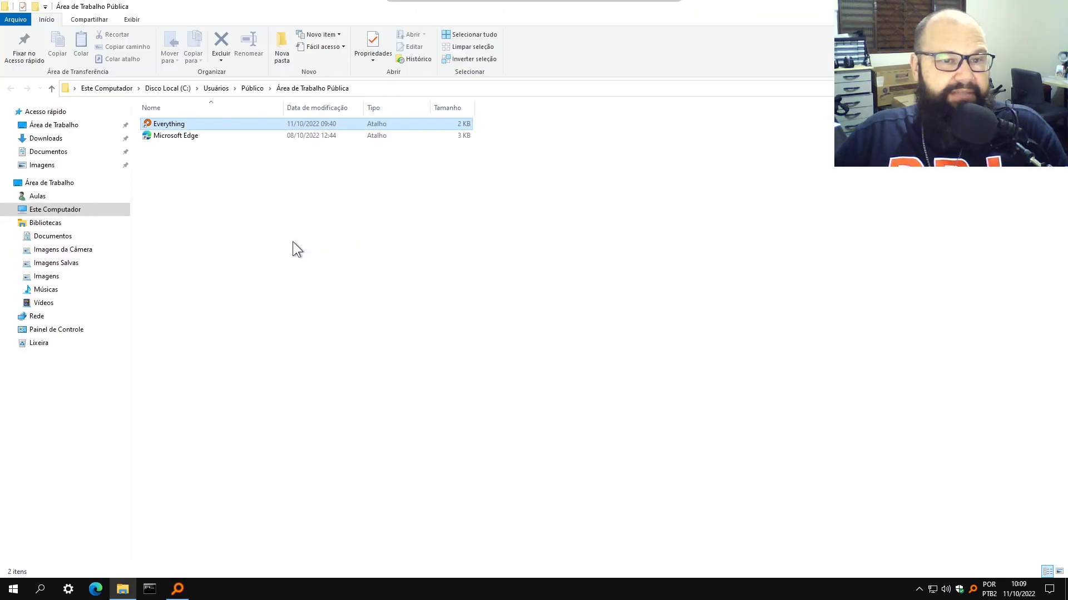
click(382, 86)
click(1054, 7)
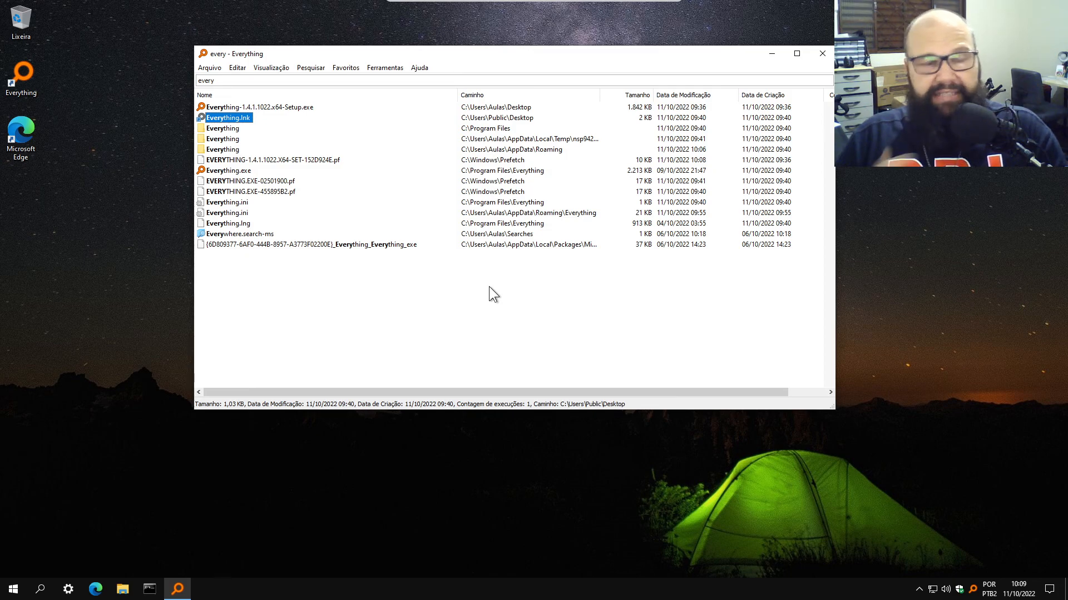
Copy the full path of Everything-1.4.1.1022.x64-Setup.exe from the results and enter it in the Windows Run dialog
right_click(261, 107)
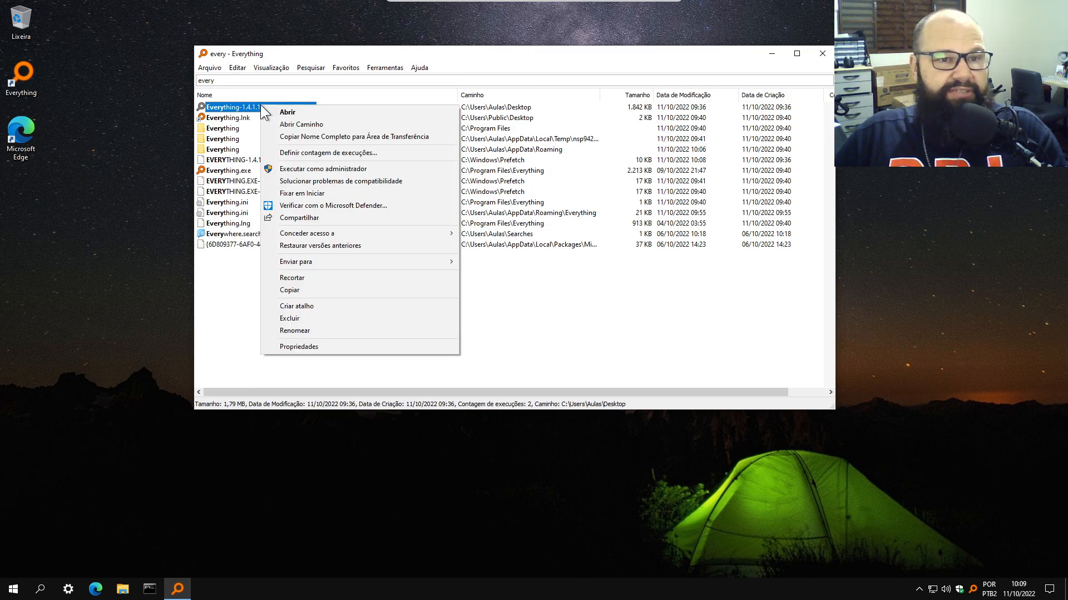
click(345, 140)
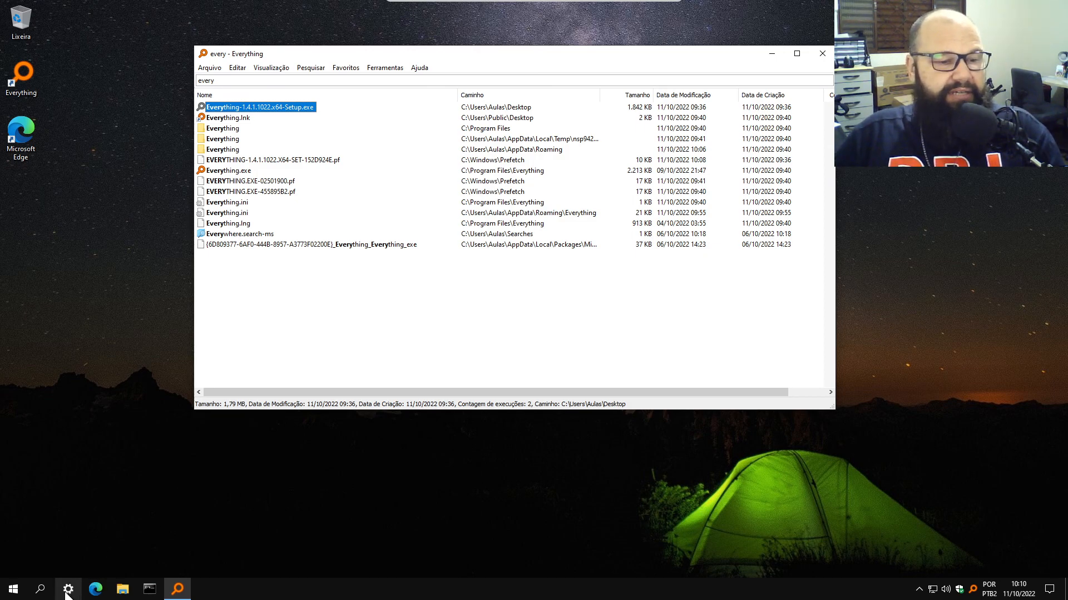
click(213, 523)
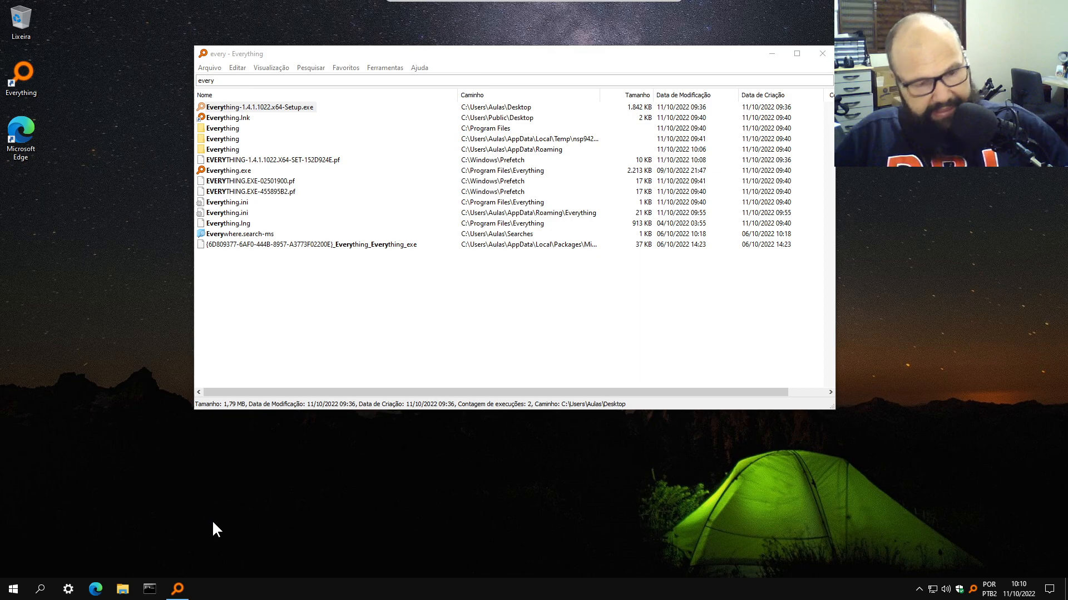
key(super+r)
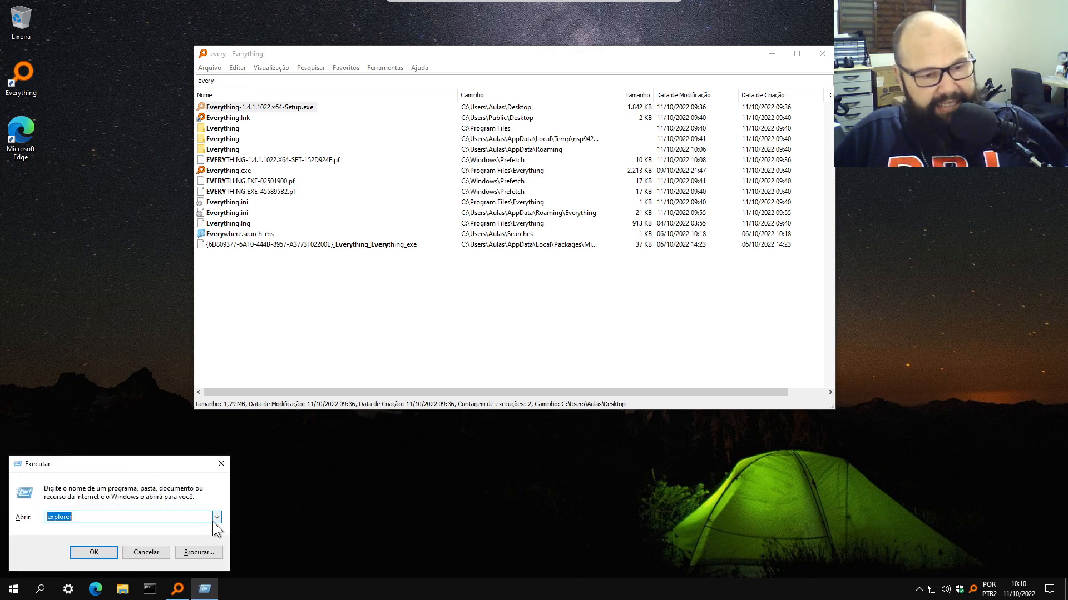
text(C:\Users\Aulas\Desktop\Everything-1.4.1.1022.x64-Setup.exe)
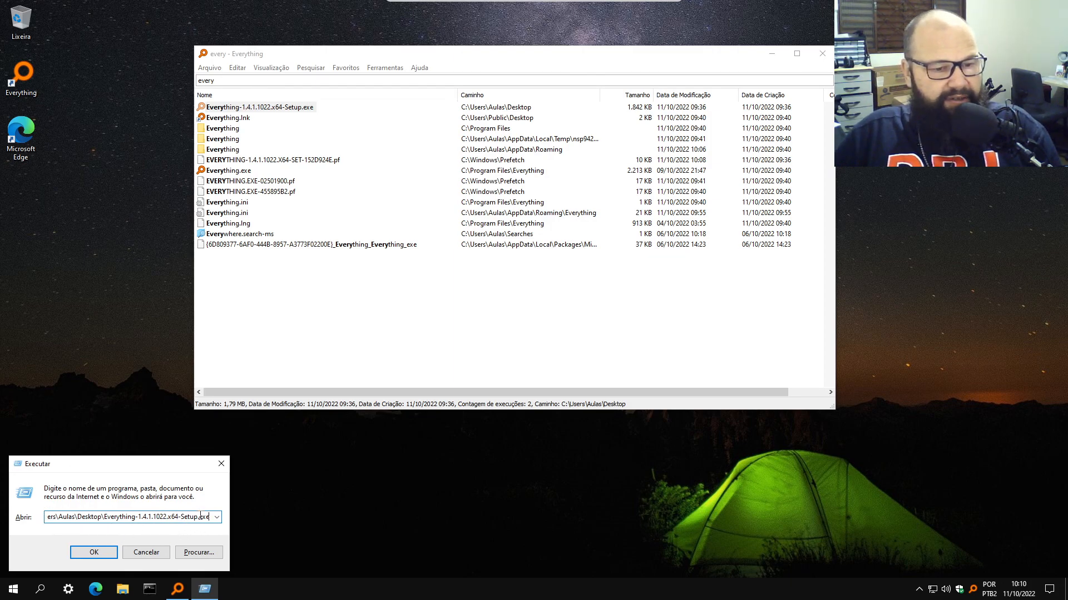
Run Everything-1.4.1.1022.x64-Setup.exe from the entered path and cancel the installer at the language selection
click(103, 550)
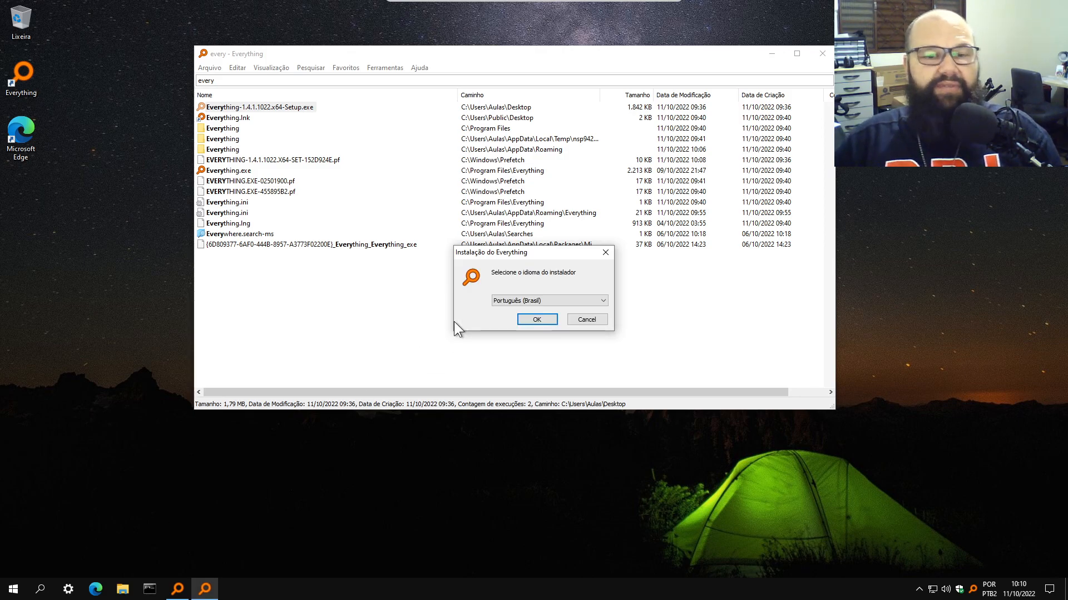
click(574, 319)
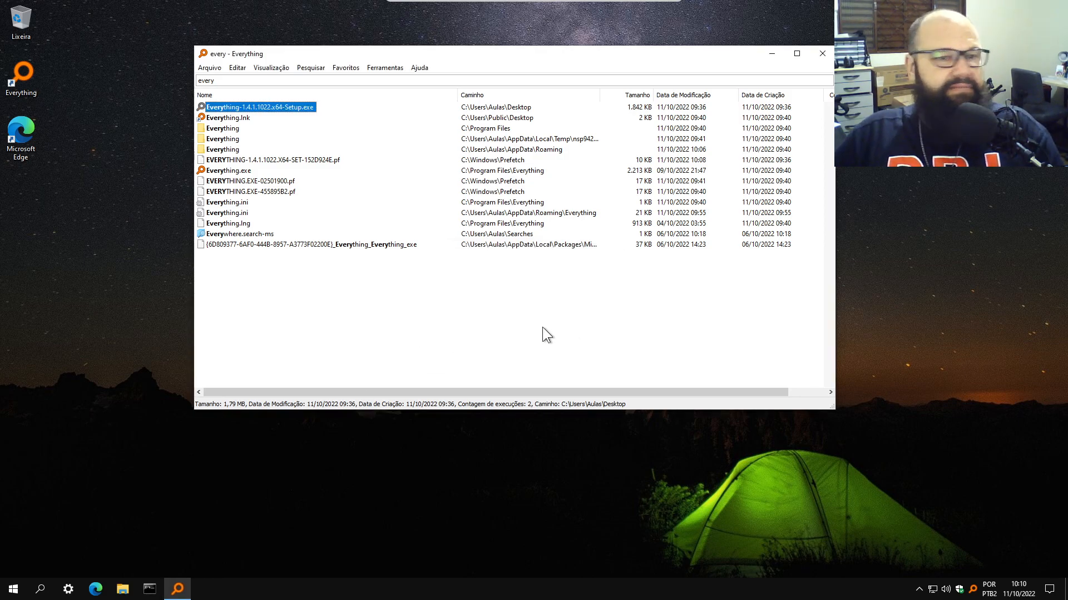
Copy the full path of Everything.ini in C:\Program Files\Everything, enter it as the File Explorer address, and close the window
right_click(237, 203)
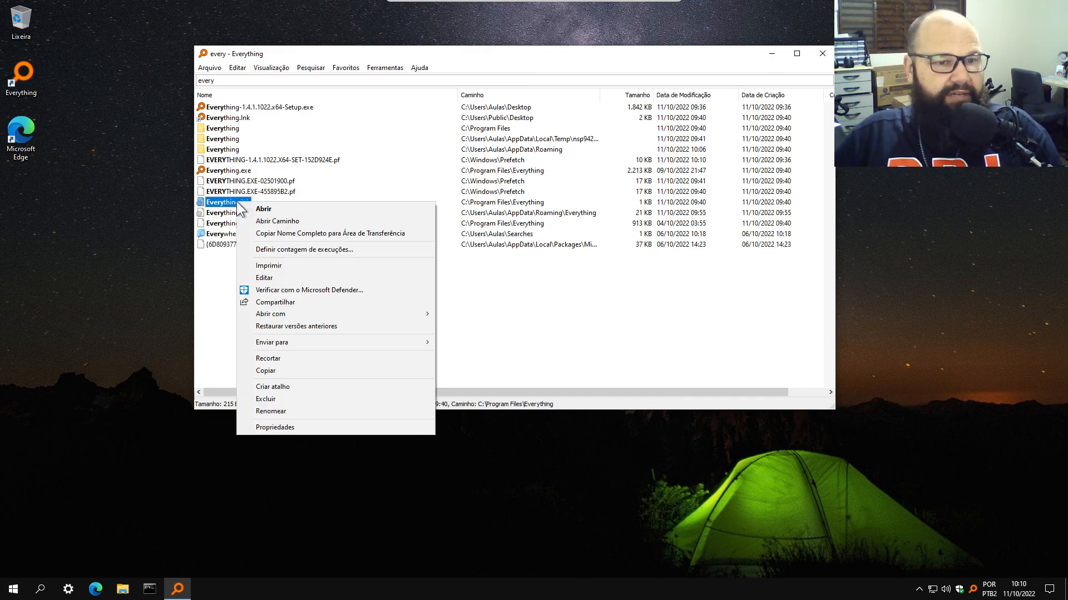
click(318, 233)
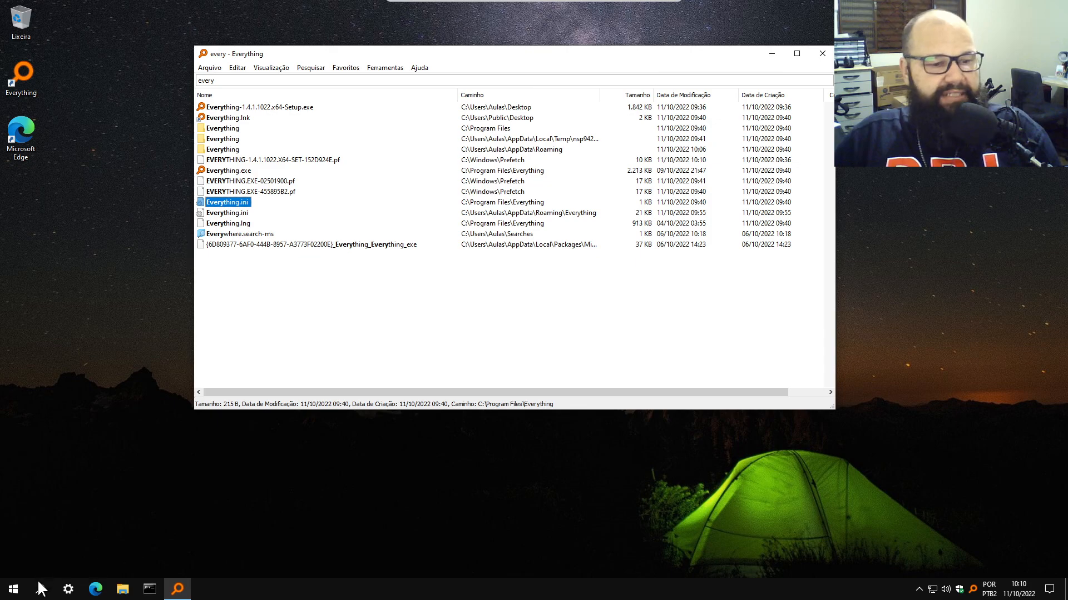
click(122, 588)
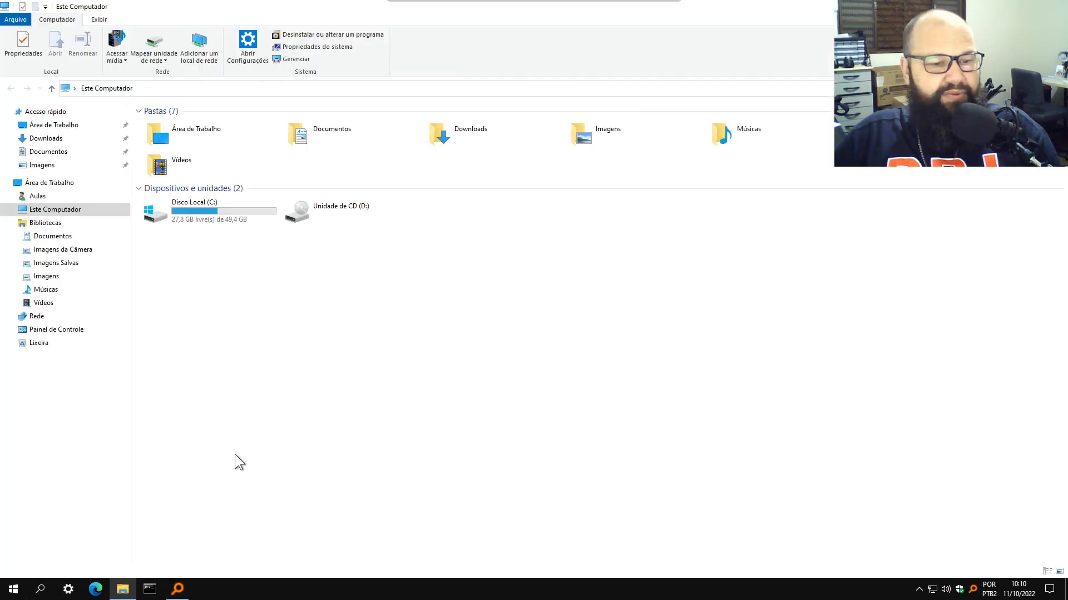
click(342, 89)
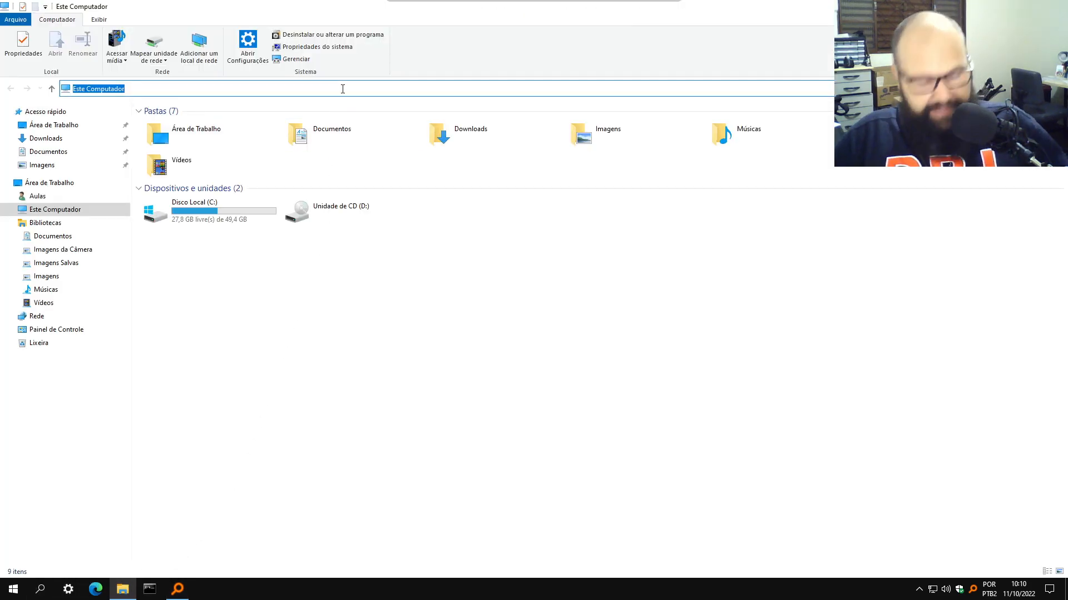
text(C:\Program Files\Everything\Everything.ini)
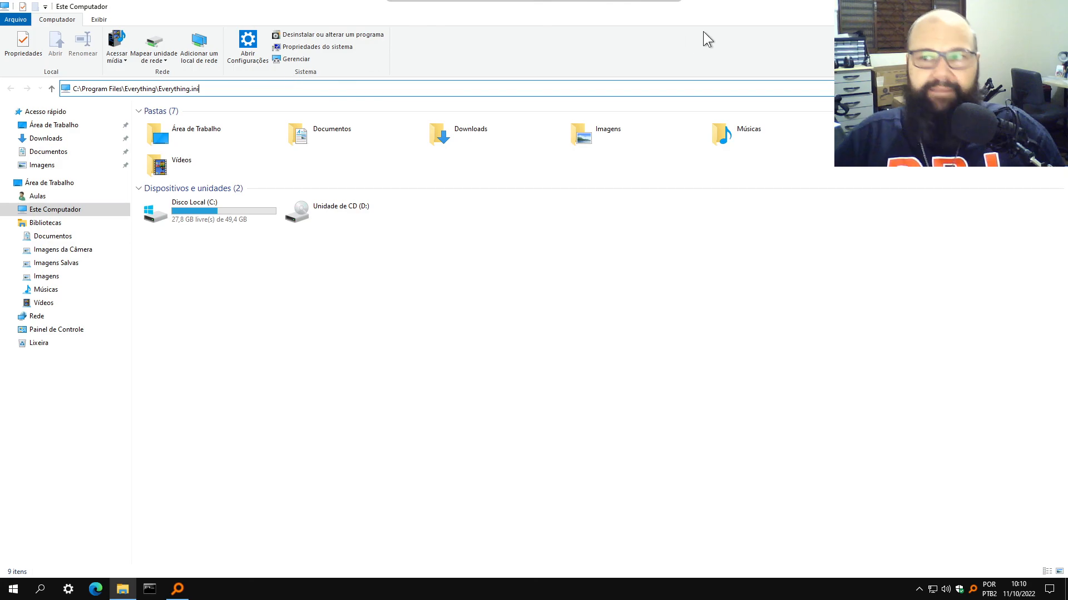
click(1054, 6)
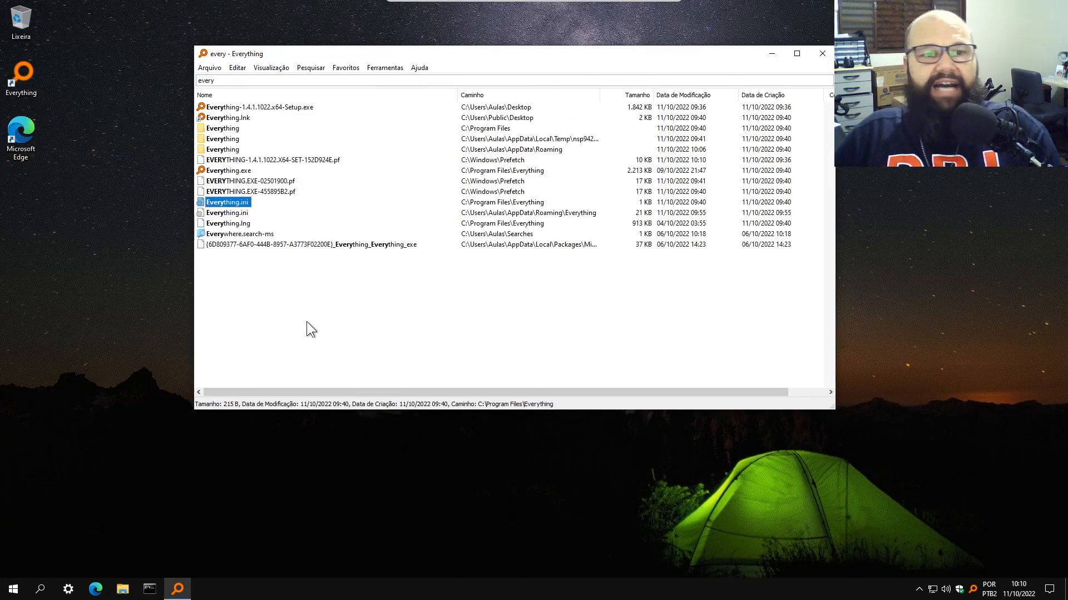
View the available actions for the two Everything.ini files in the results without choosing one
right_click(241, 201)
click(554, 342)
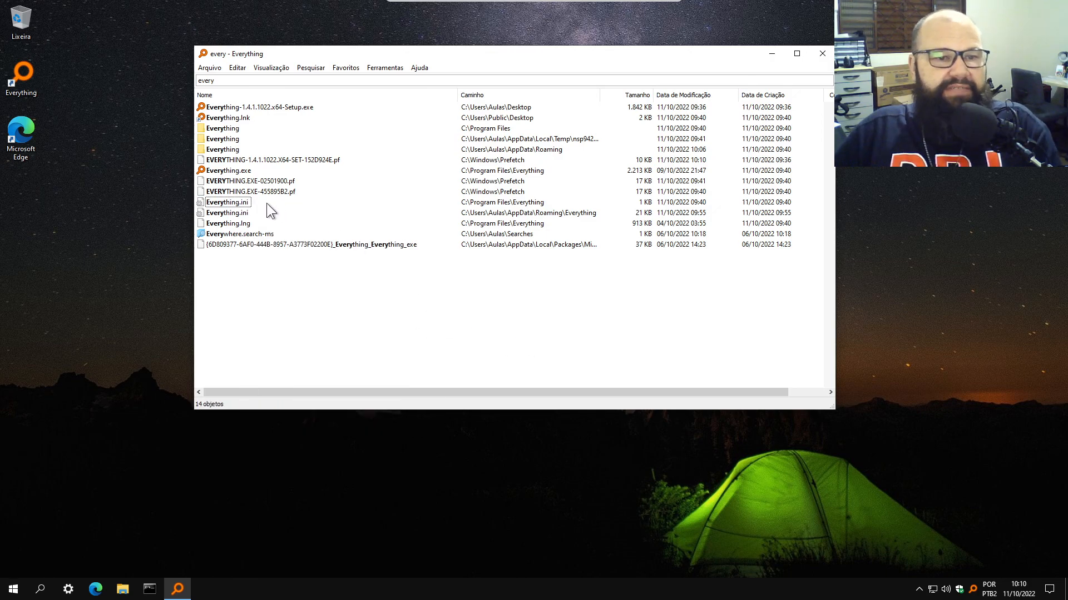
right_click(239, 214)
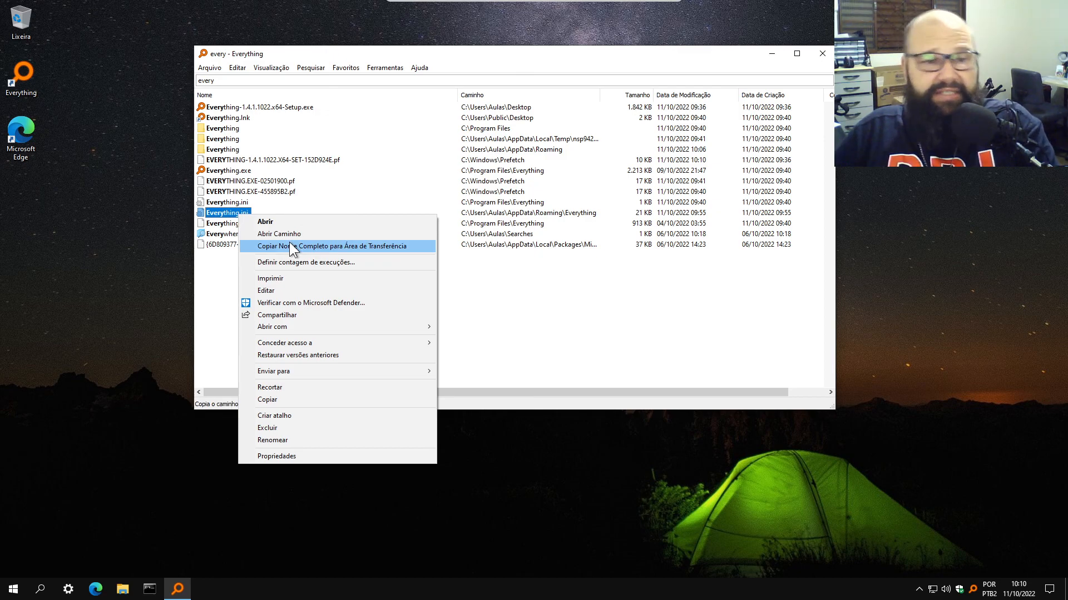
click(541, 289)
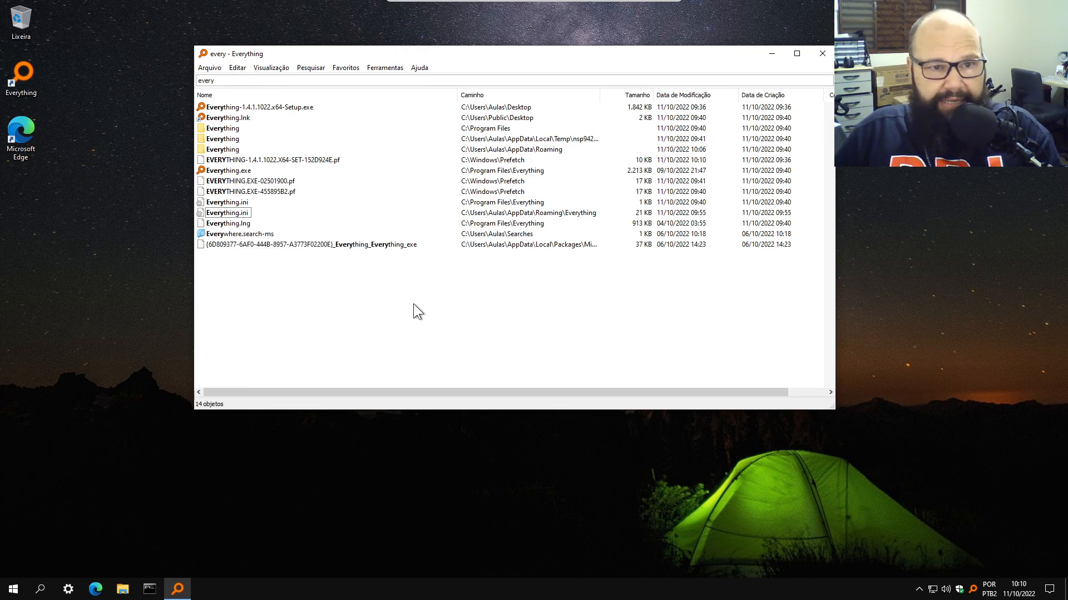
View the available actions for EVERYTHING.EXE-455895B2.pf without choosing one, and select EVERYTHING.EXE-02501900.pf in the results
right_click(263, 193)
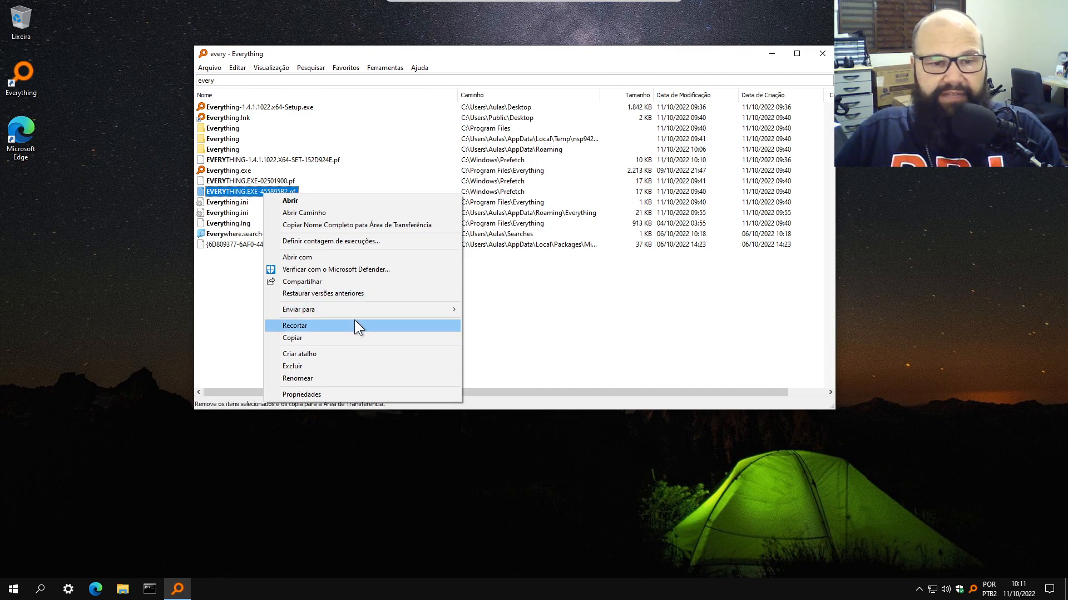
mouse_move(357, 312)
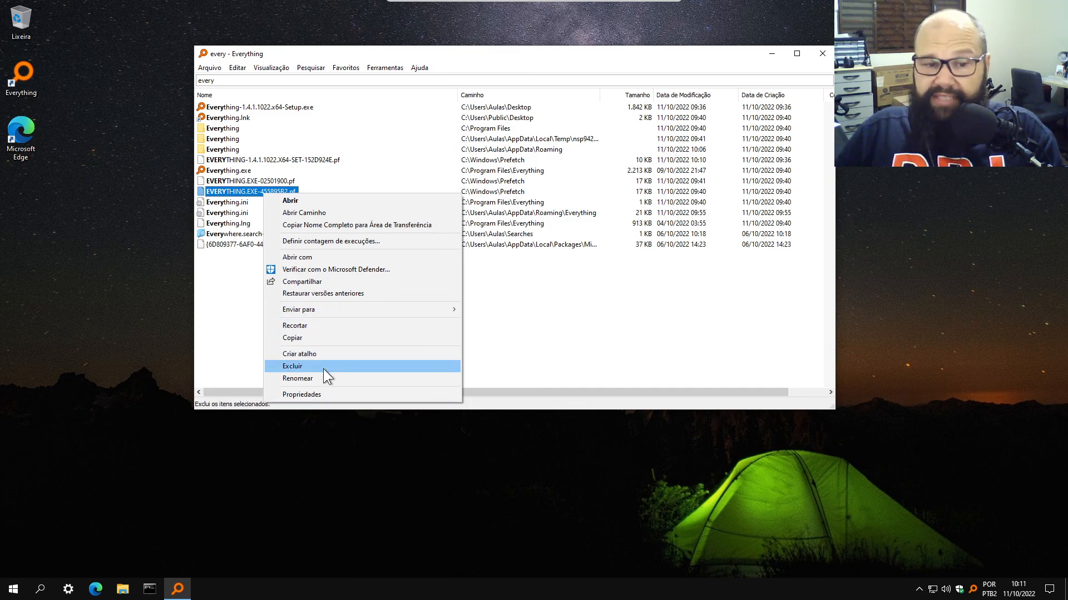
click(587, 323)
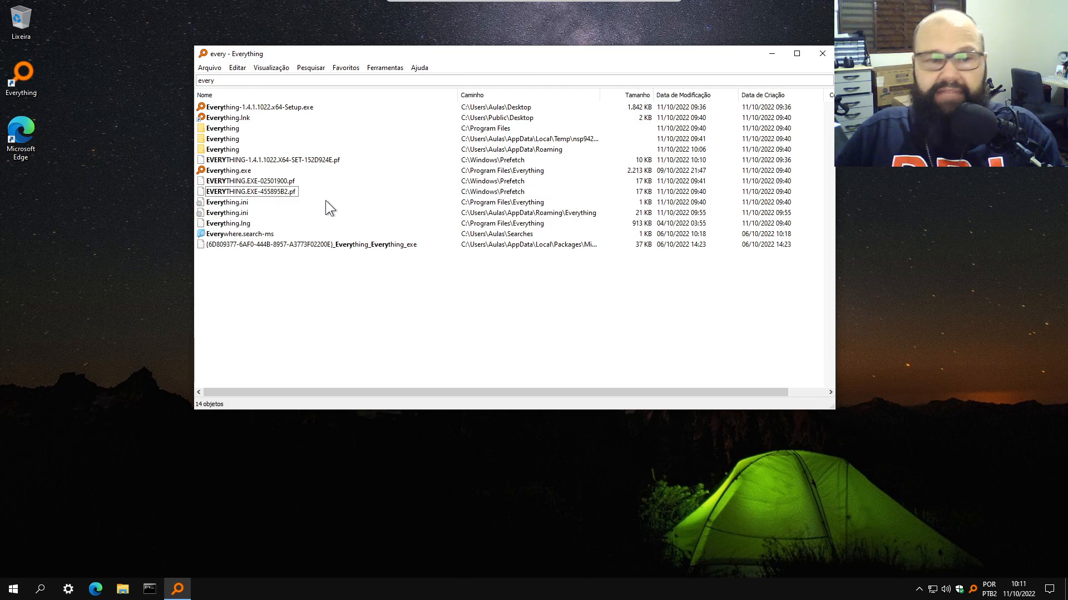
click(277, 184)
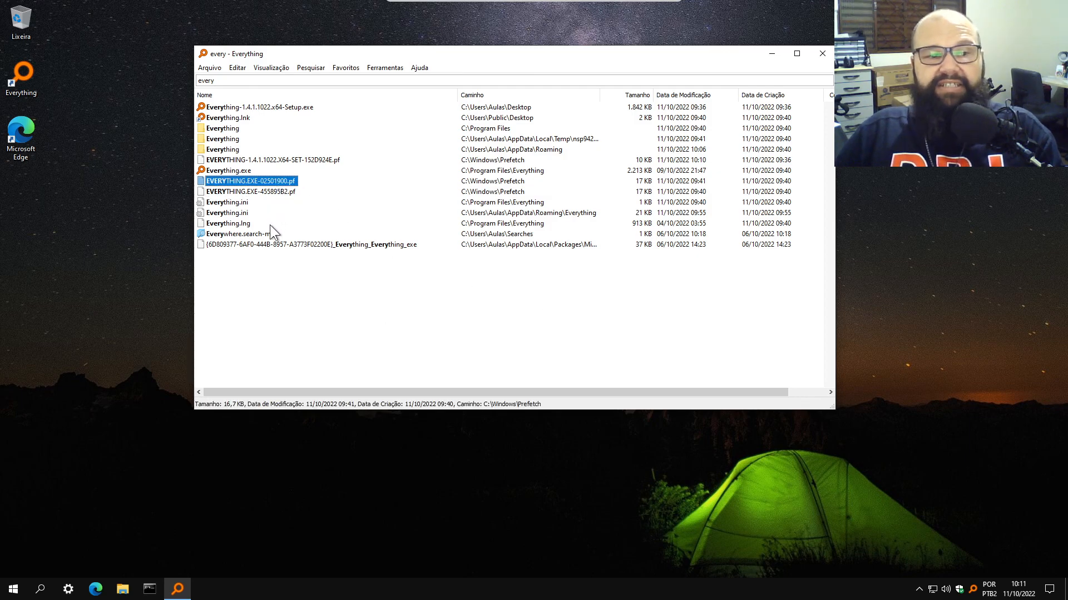